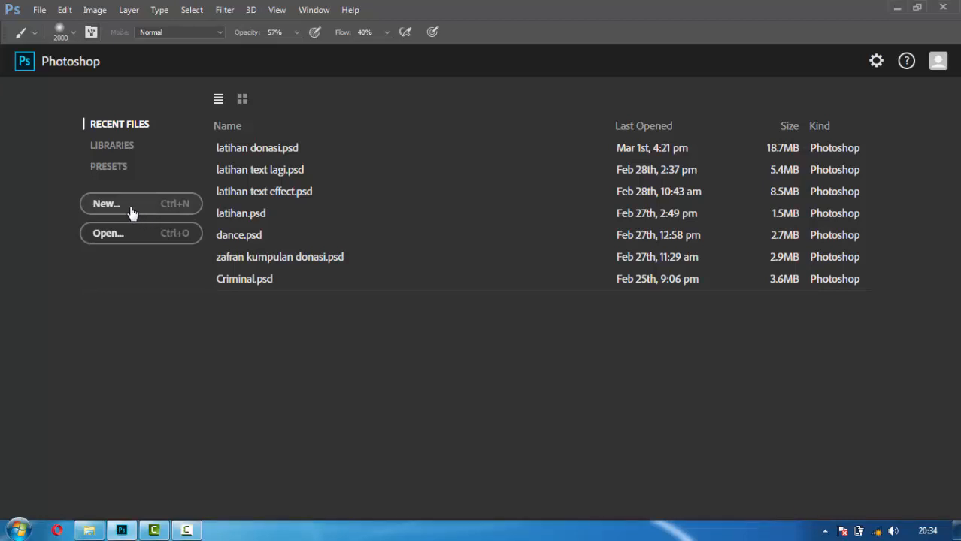
# Start a new document named "latihan" using the International Paper A4 preset, with dimensions in centimeters and RGB Color mode.
pyautogui.click(131, 214)
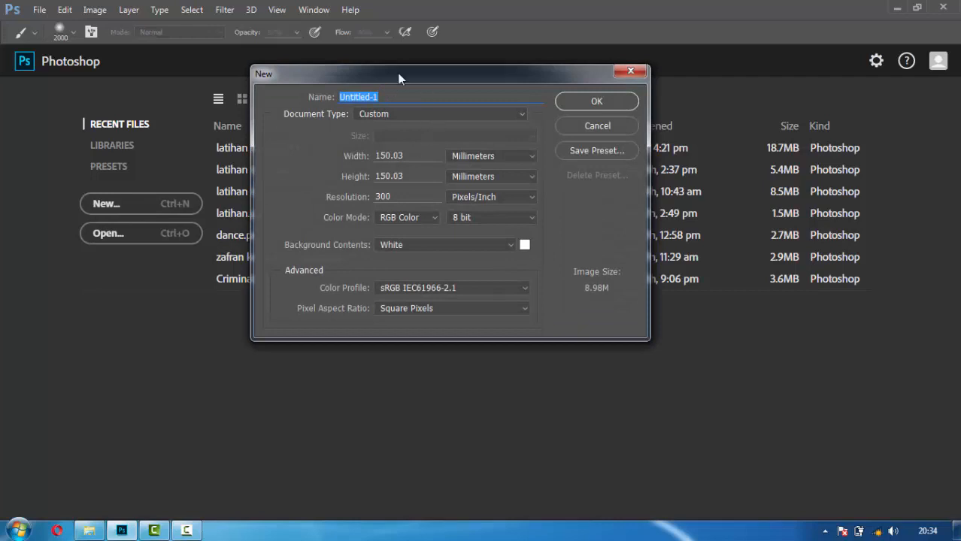
pyautogui.write('latihan')
pyautogui.click(425, 111)
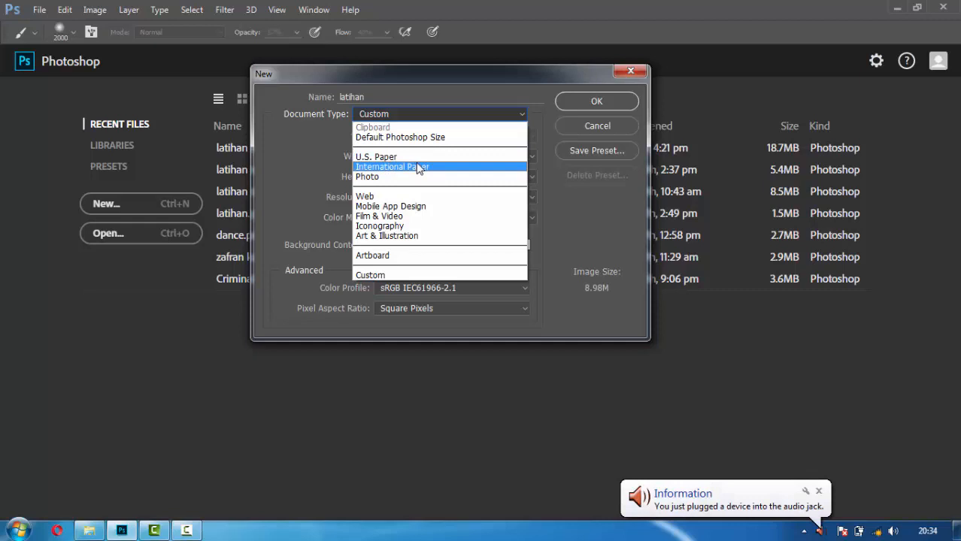
pyautogui.click(419, 167)
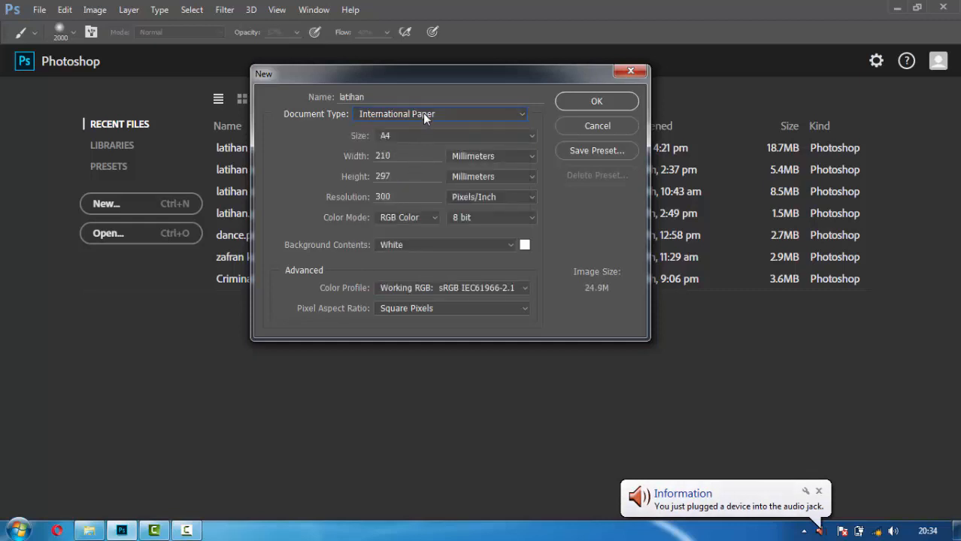
pyautogui.click(493, 156)
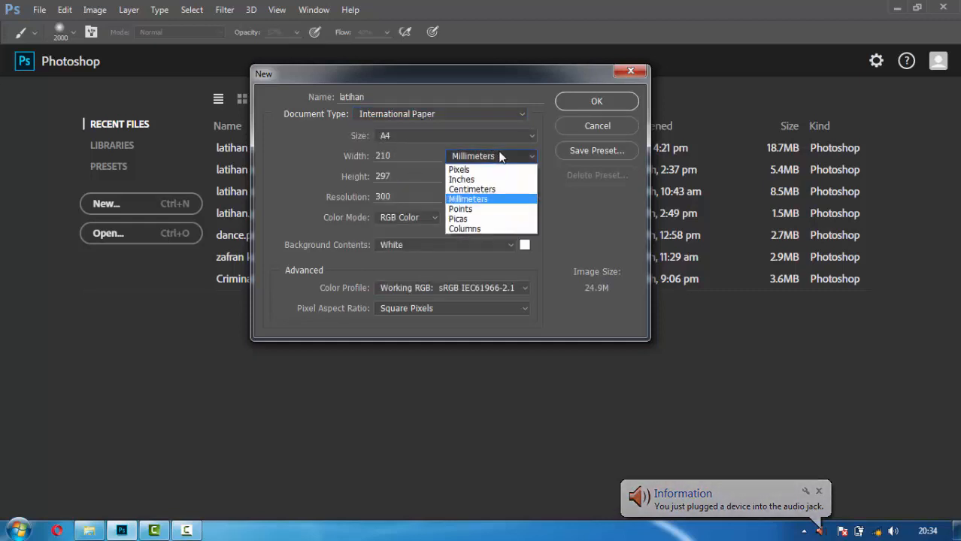
pyautogui.click(486, 190)
pyautogui.click(429, 219)
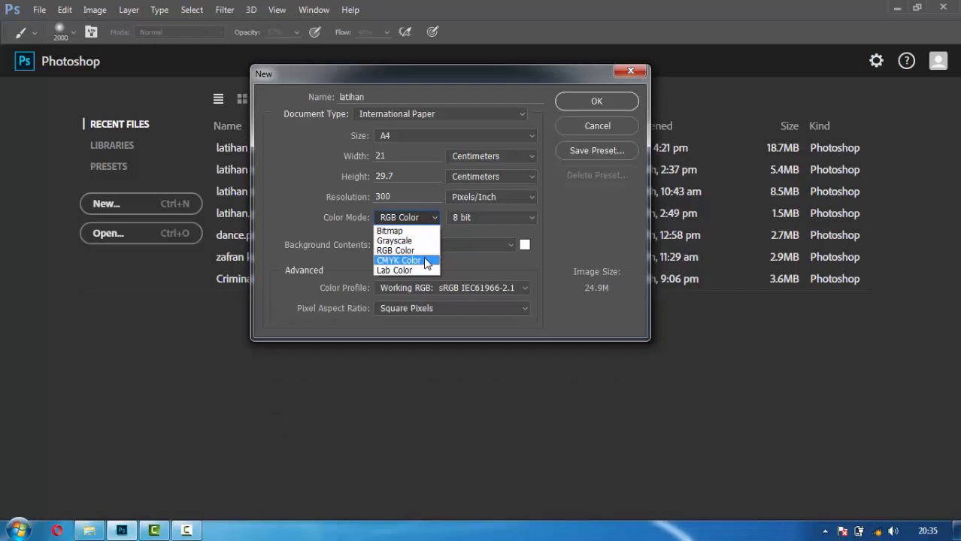
pyautogui.click(426, 251)
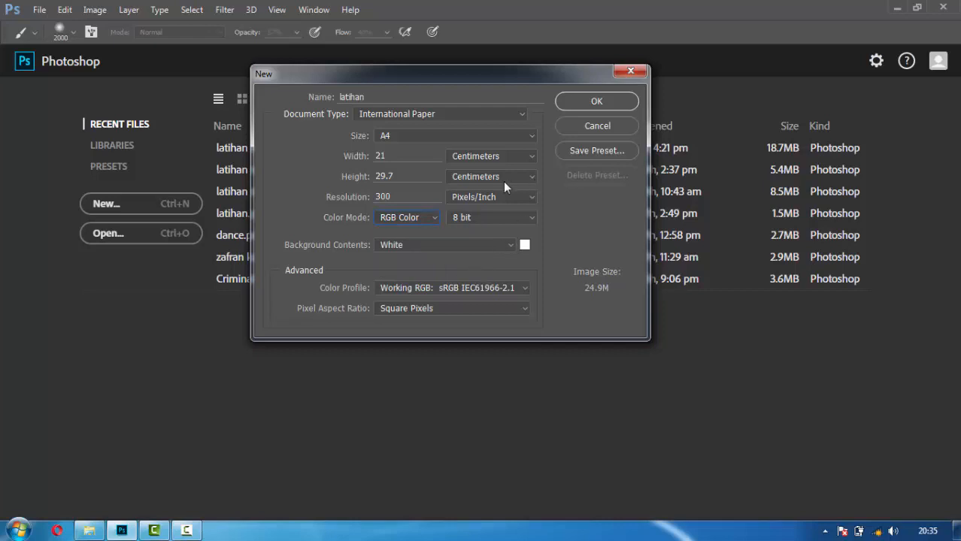
# Set the background contents to custom white (ffffff) and create the document.
pyautogui.click(509, 244)
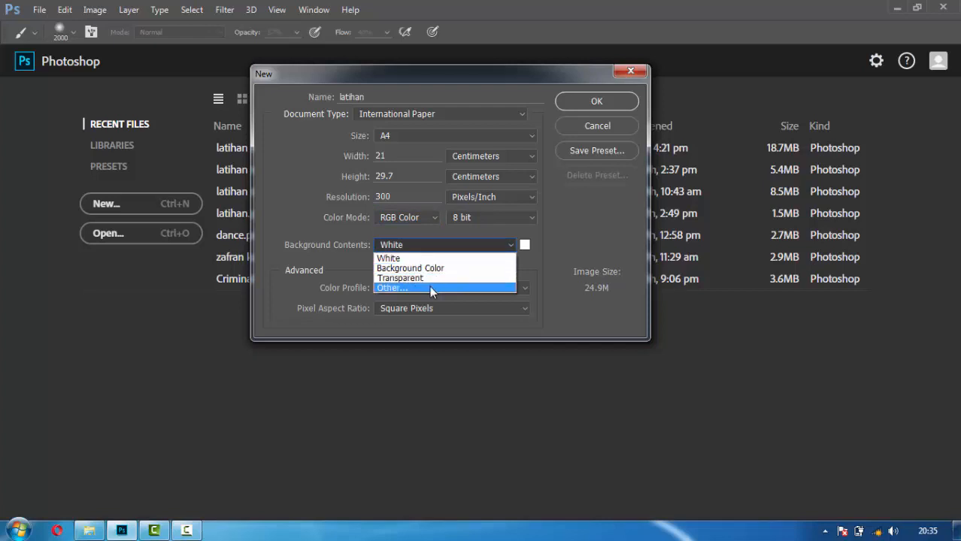
pyautogui.click(433, 268)
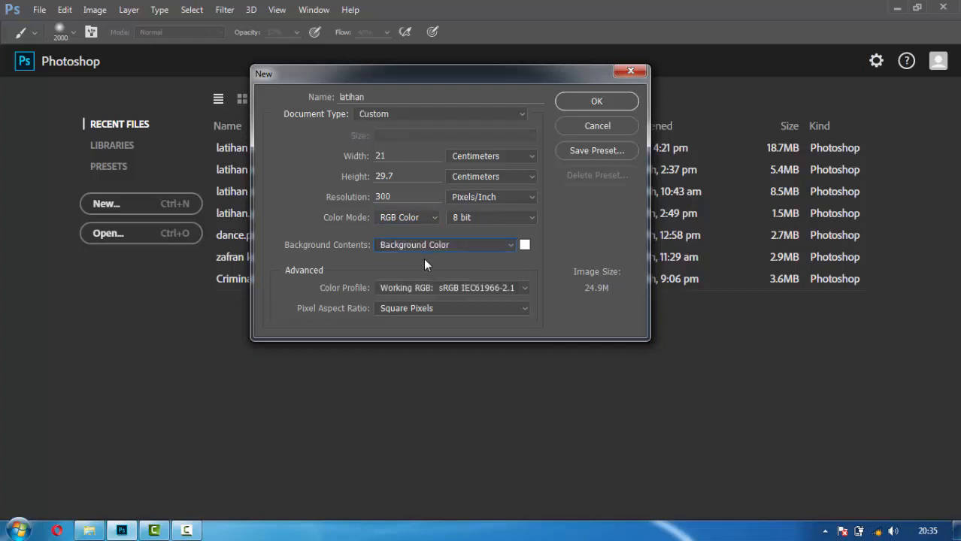
pyautogui.click(525, 245)
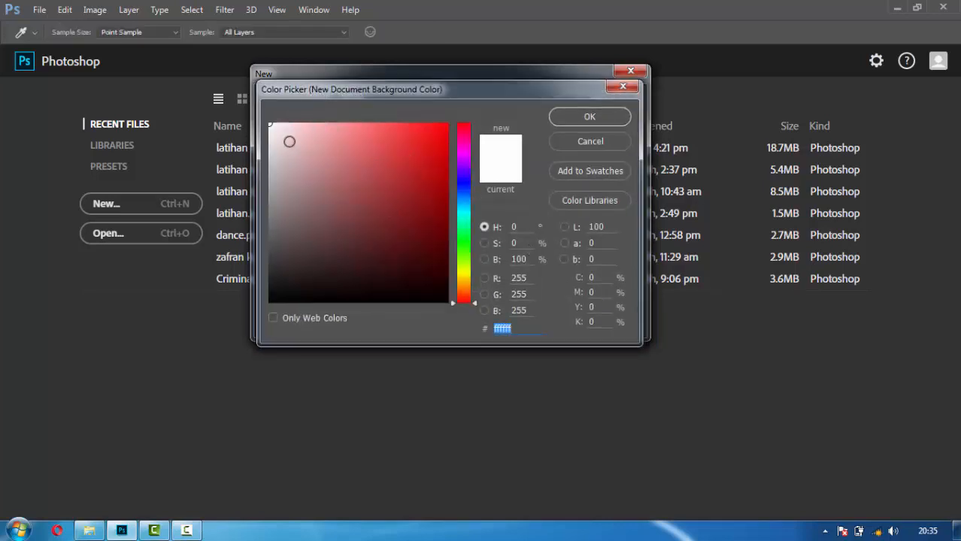
pyautogui.click(413, 147)
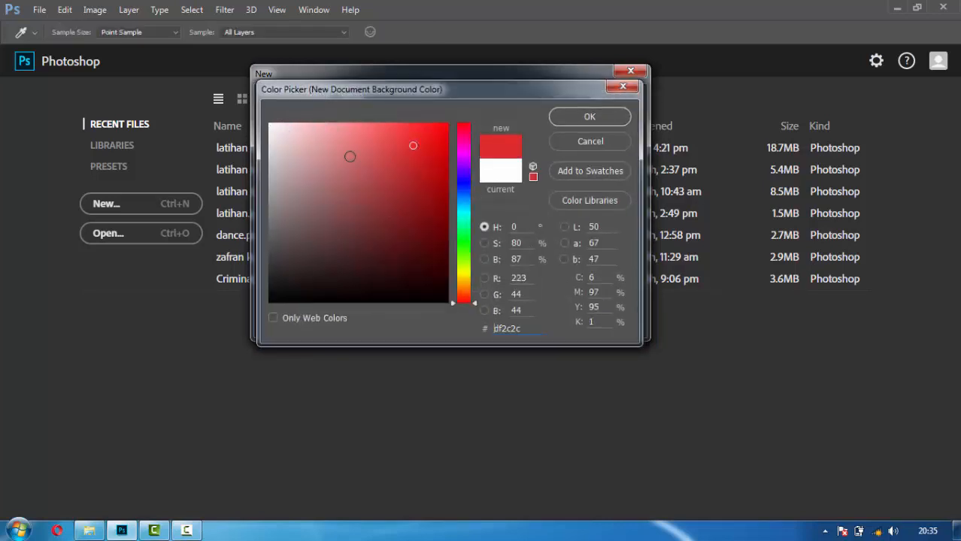
pyautogui.click(271, 124)
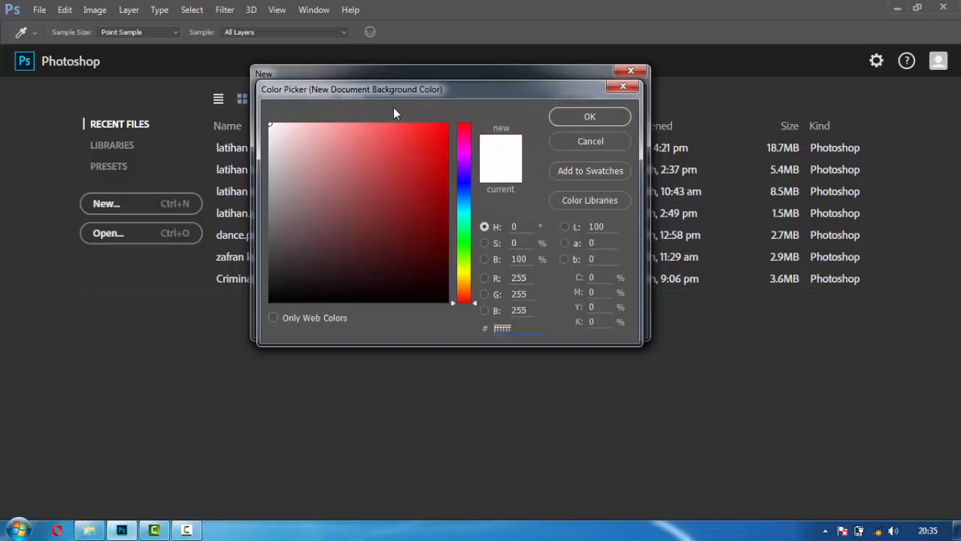
pyautogui.click(591, 120)
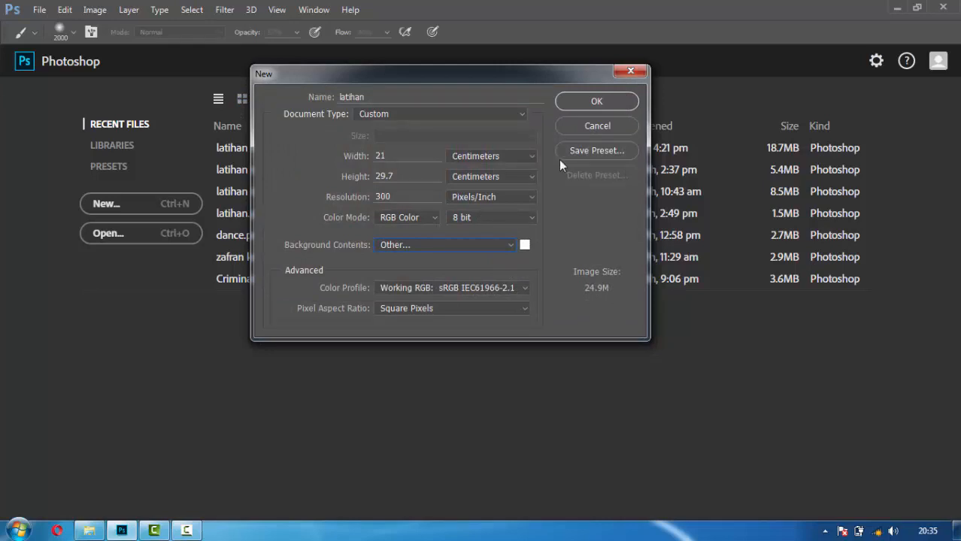
pyautogui.click(597, 104)
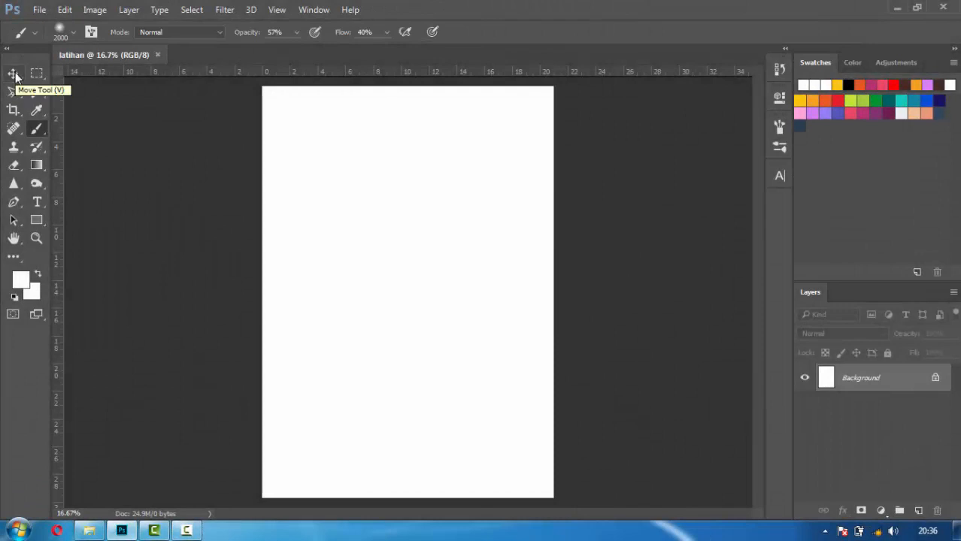
pyautogui.click(14, 75)
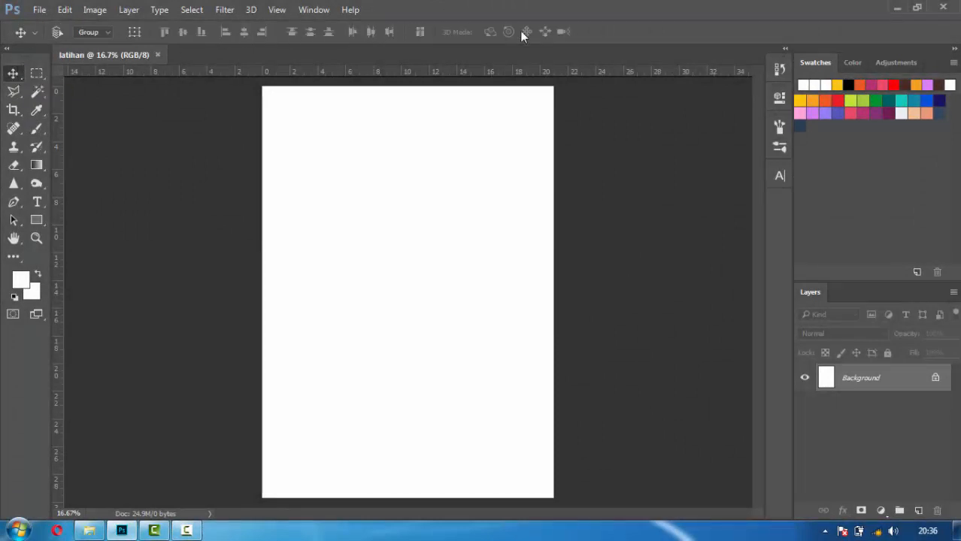
pyautogui.click(31, 79)
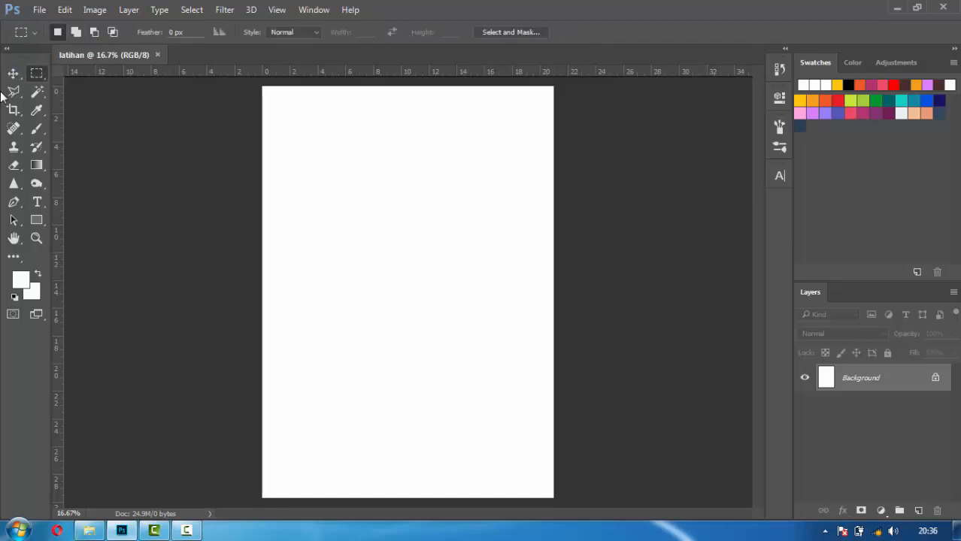
pyautogui.click(11, 93)
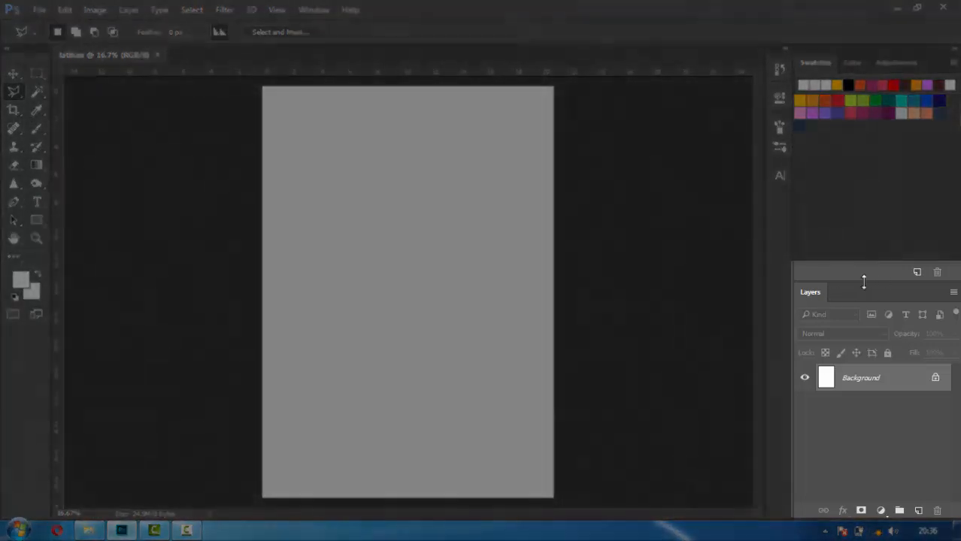
# Add a new layer and draw a rectangle about 828 by 841 px near the page's left edge, above its middle.
pyautogui.moveTo(863, 282); pyautogui.dragTo(873, 146)
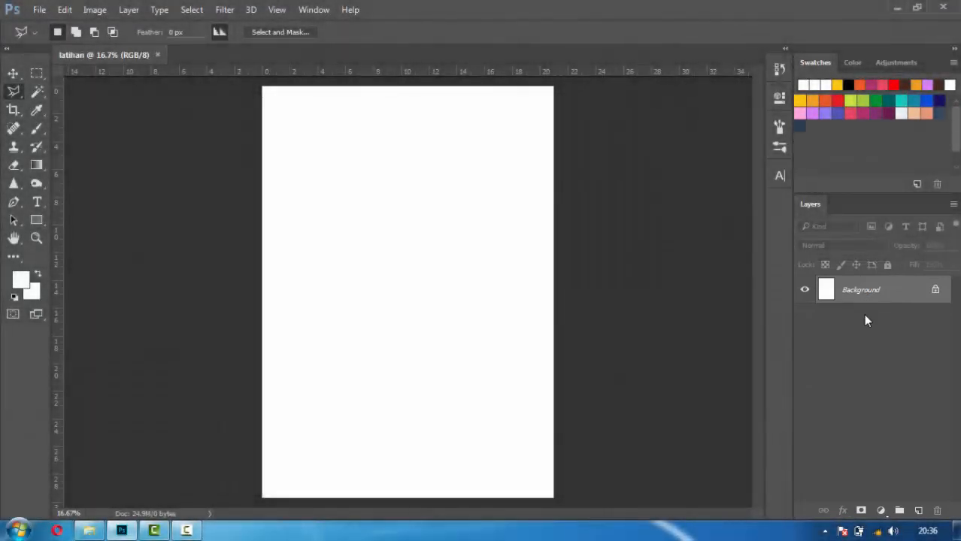
pyautogui.click(918, 512)
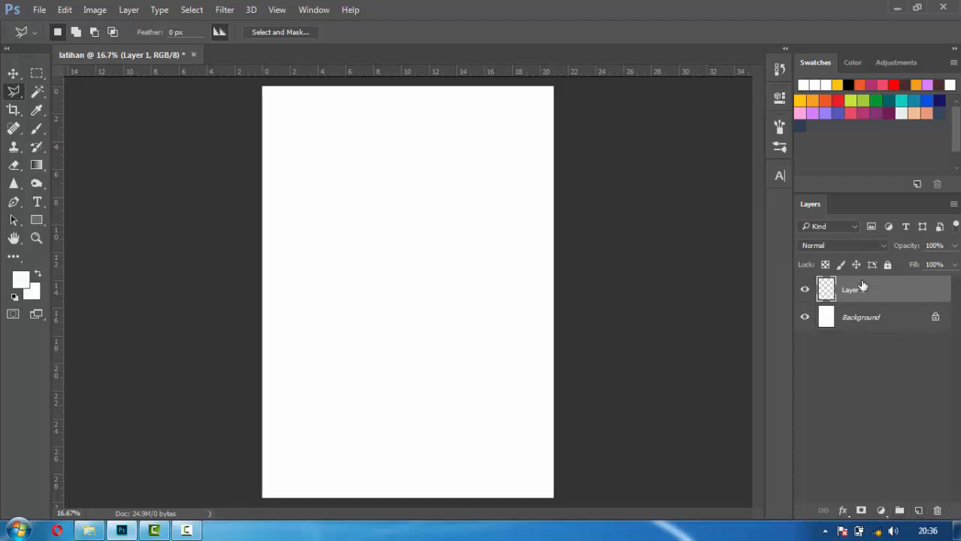
pyautogui.click(30, 222)
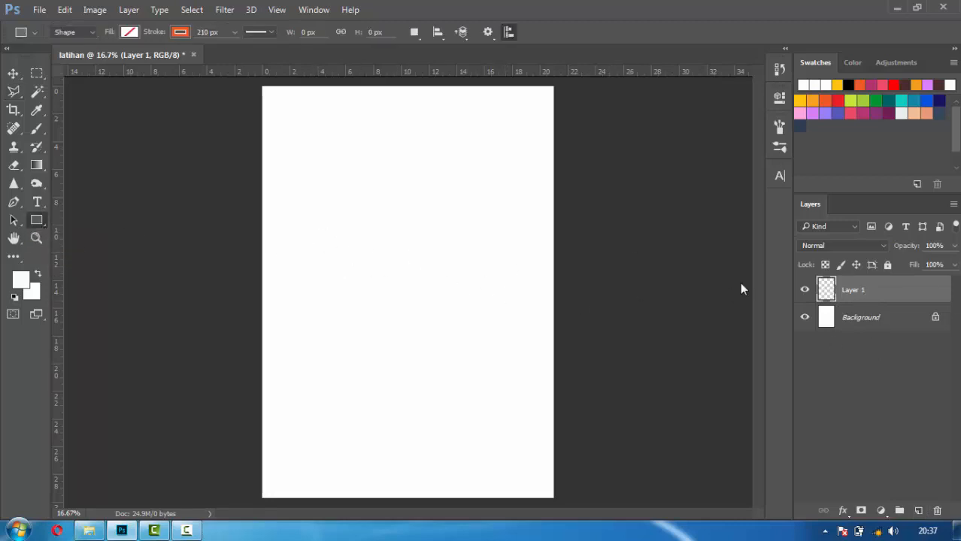
pyautogui.moveTo(315, 231); pyautogui.dragTo(365, 279)
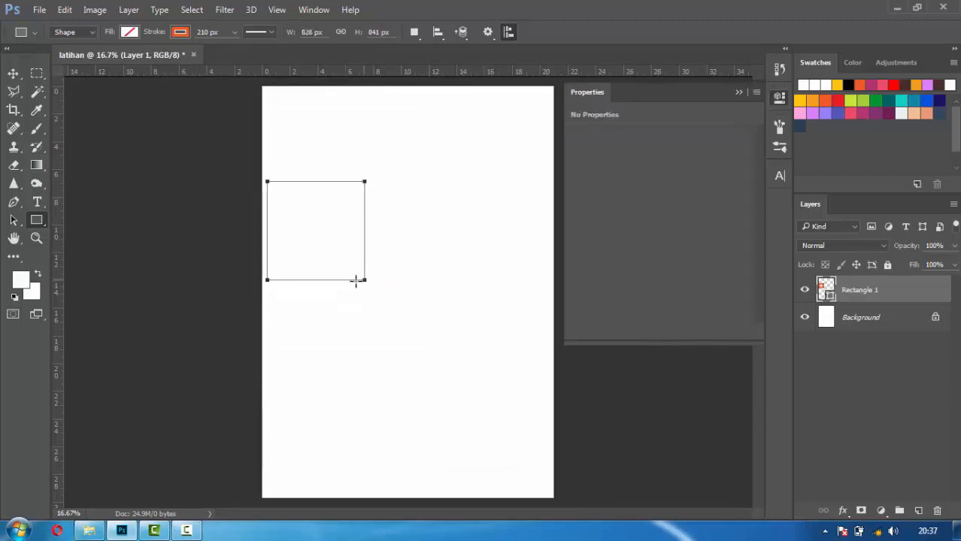
# Remove the rectangle's stroke and give it a solid orange fill.
pyautogui.click(179, 32)
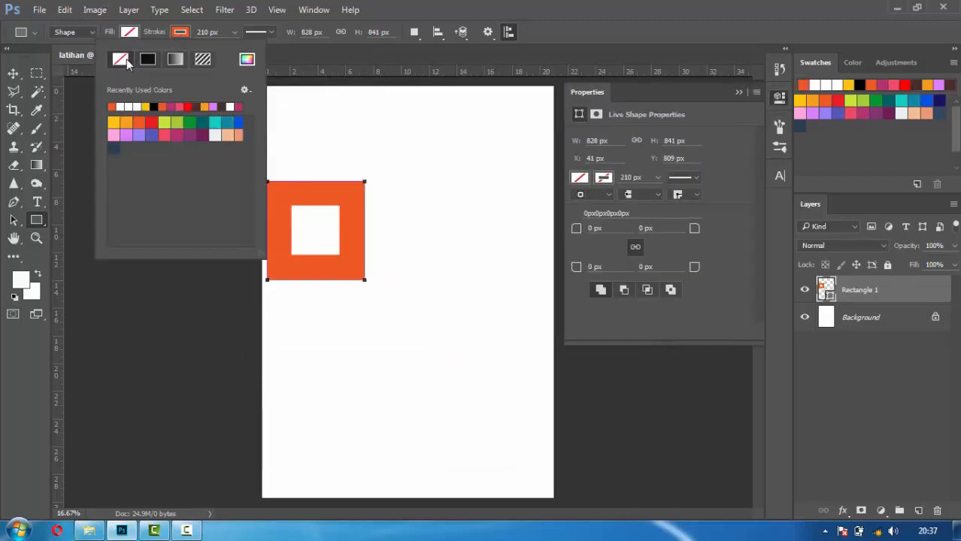
pyautogui.click(120, 58)
pyautogui.click(128, 32)
pyautogui.click(96, 62)
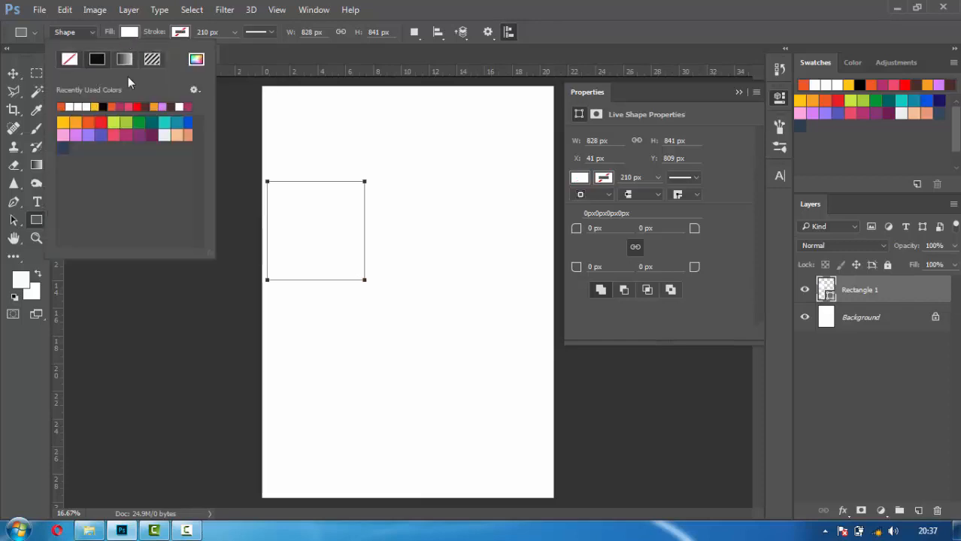
pyautogui.click(13, 75)
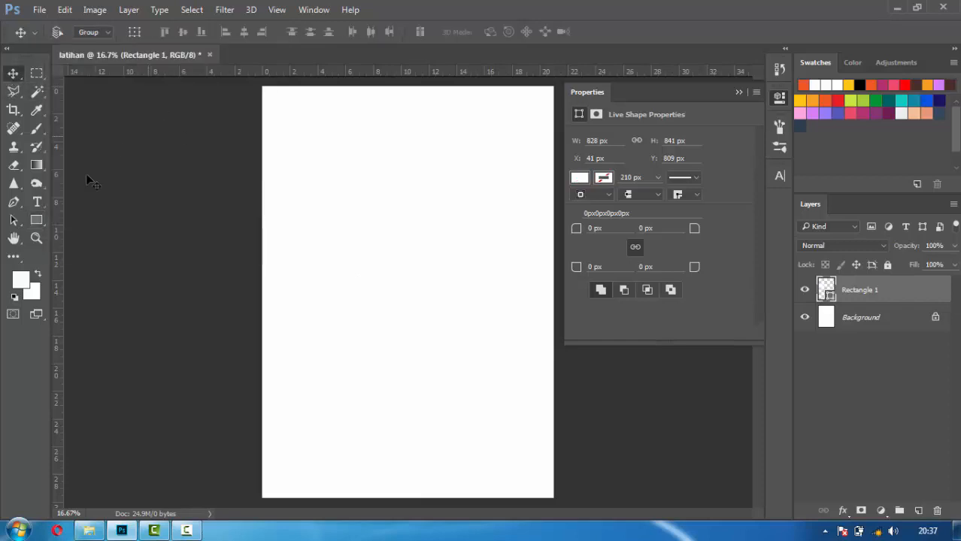
pyautogui.click(36, 221)
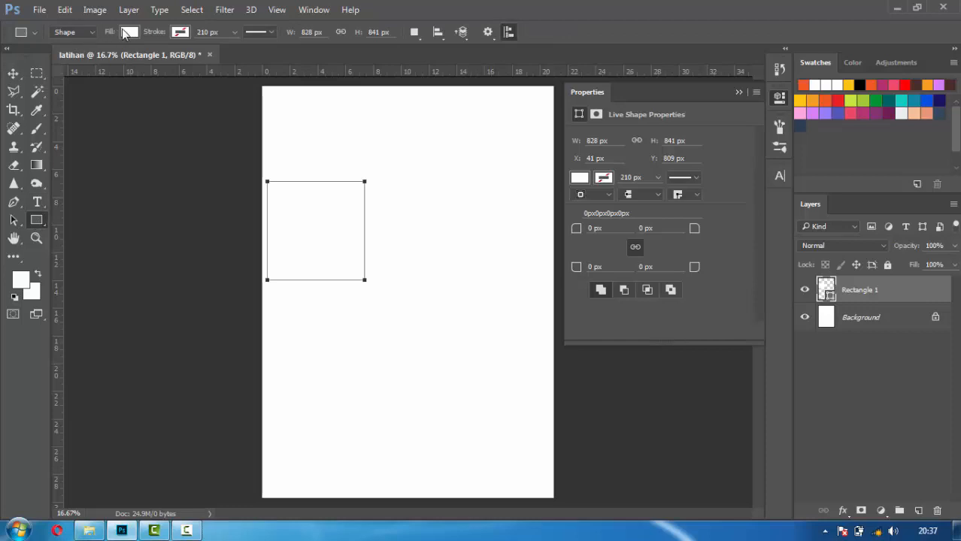
pyautogui.click(127, 36)
pyautogui.click(114, 105)
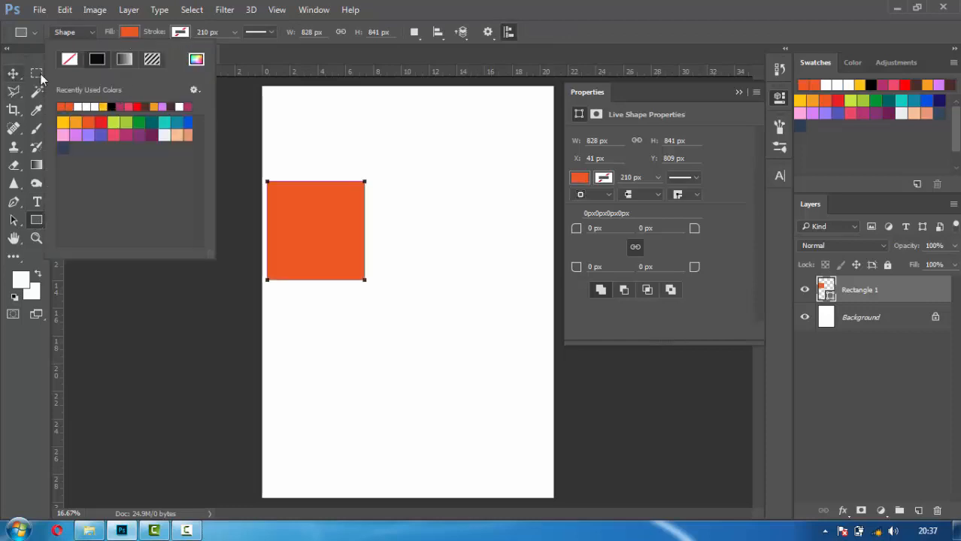
pyautogui.click(937, 511)
pyautogui.click(937, 512)
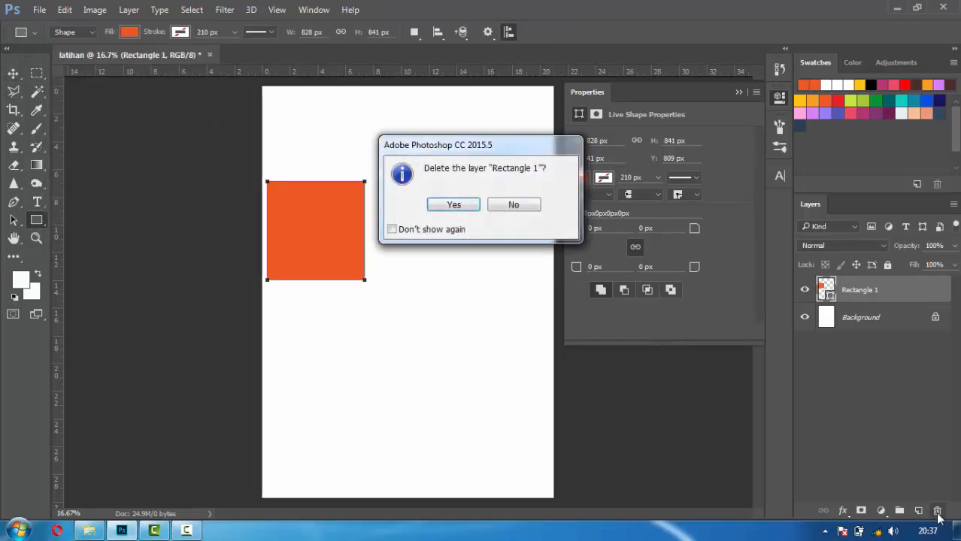
pyautogui.click(516, 206)
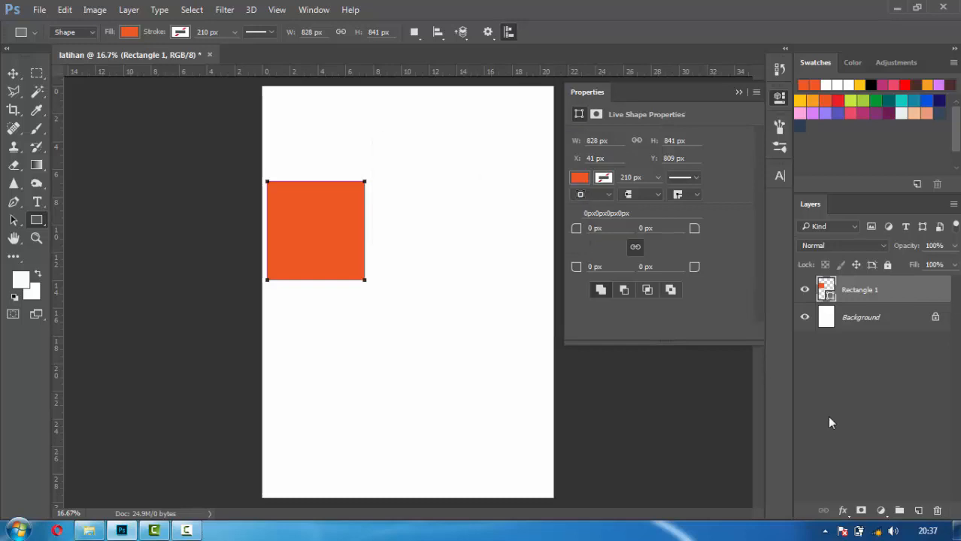
# Add a new layer and draw a rounded rectangle about 510 by 325 px with 146 px corners, to the right of the orange rectangle.
pyautogui.click(919, 511)
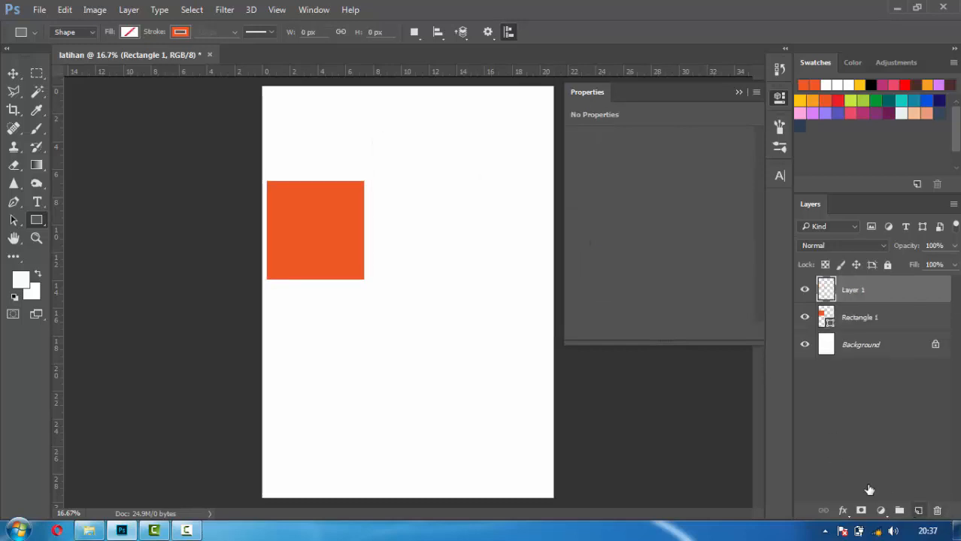
pyautogui.rightClick(36, 220)
pyautogui.click(83, 234)
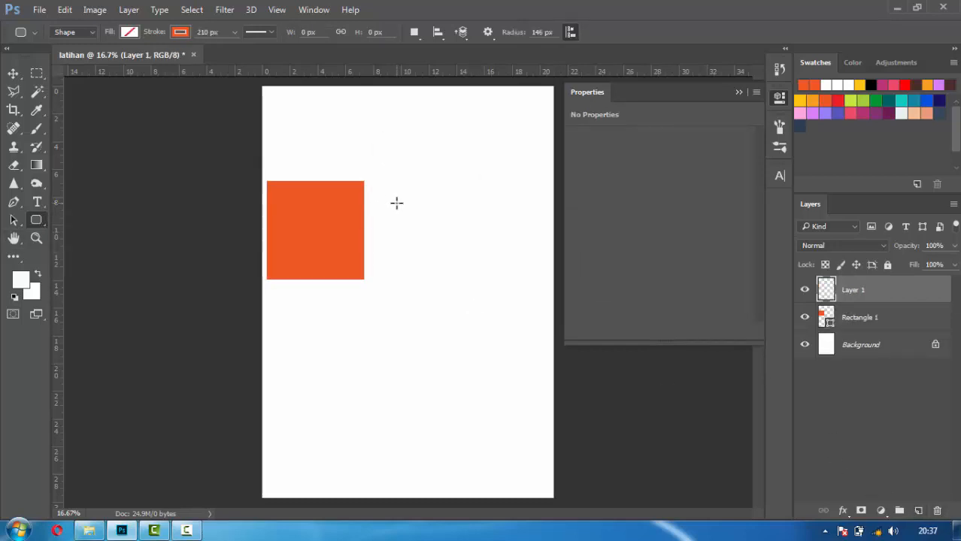
pyautogui.moveTo(397, 203); pyautogui.dragTo(456, 239)
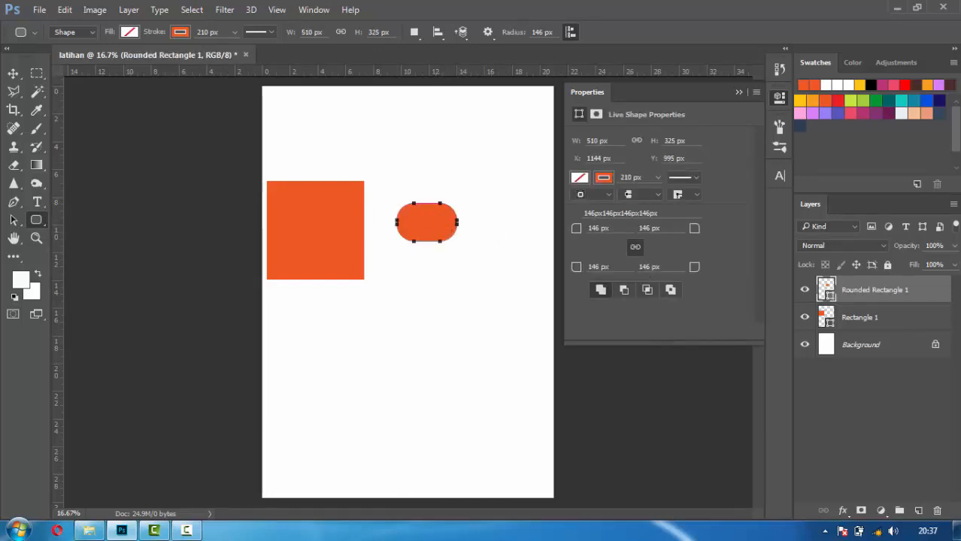
# Remove the rounded rectangle's stroke and give it a solid yellow fill.
pyautogui.click(910, 319)
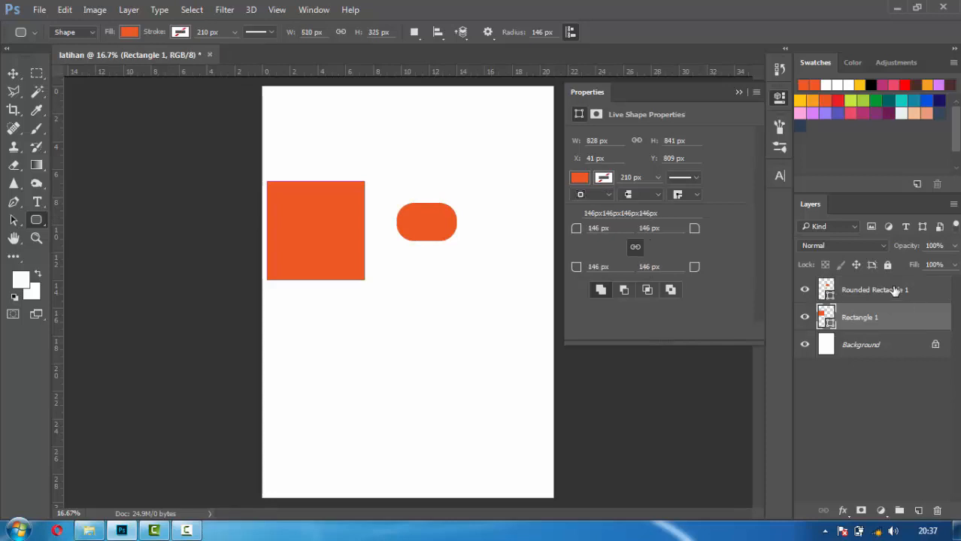
pyautogui.click(894, 291)
pyautogui.click(180, 33)
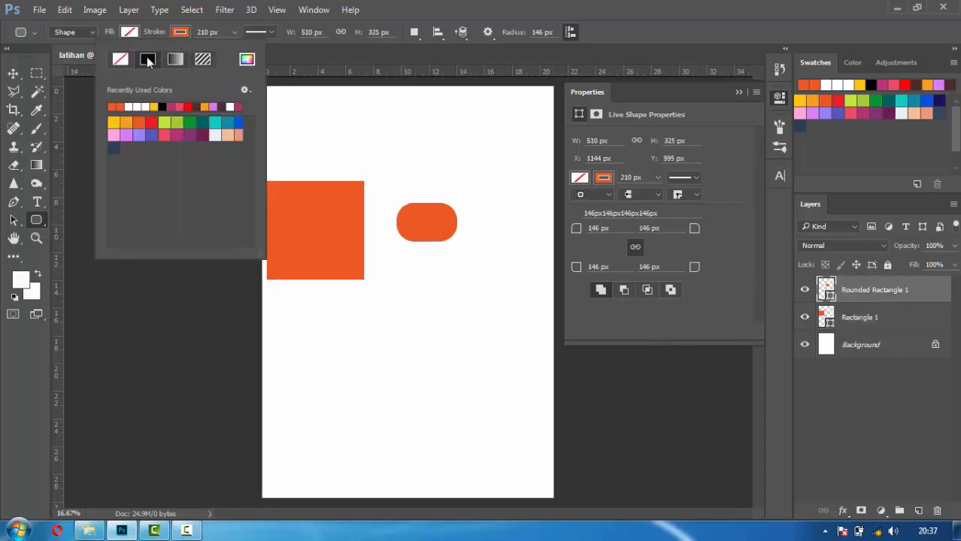
pyautogui.click(121, 58)
pyautogui.click(129, 32)
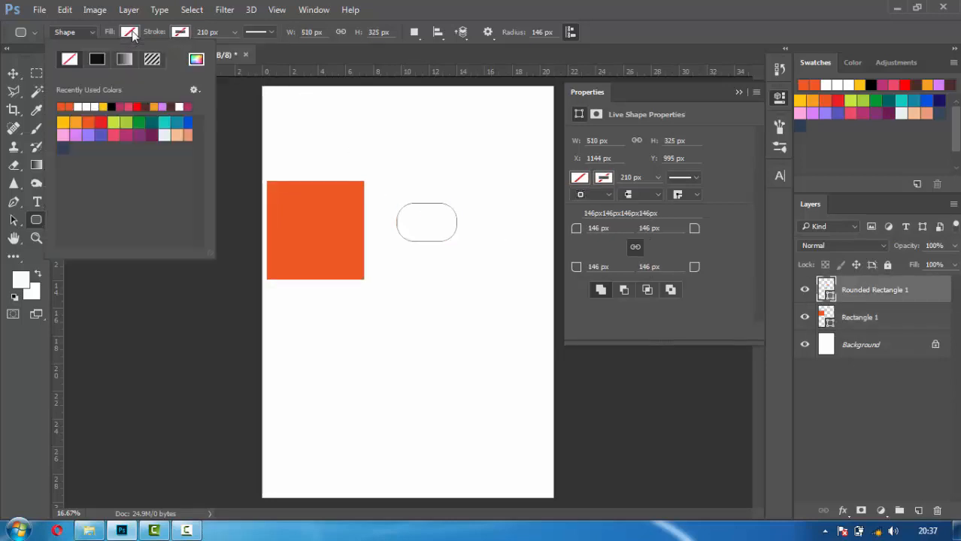
pyautogui.click(109, 103)
pyautogui.click(865, 317)
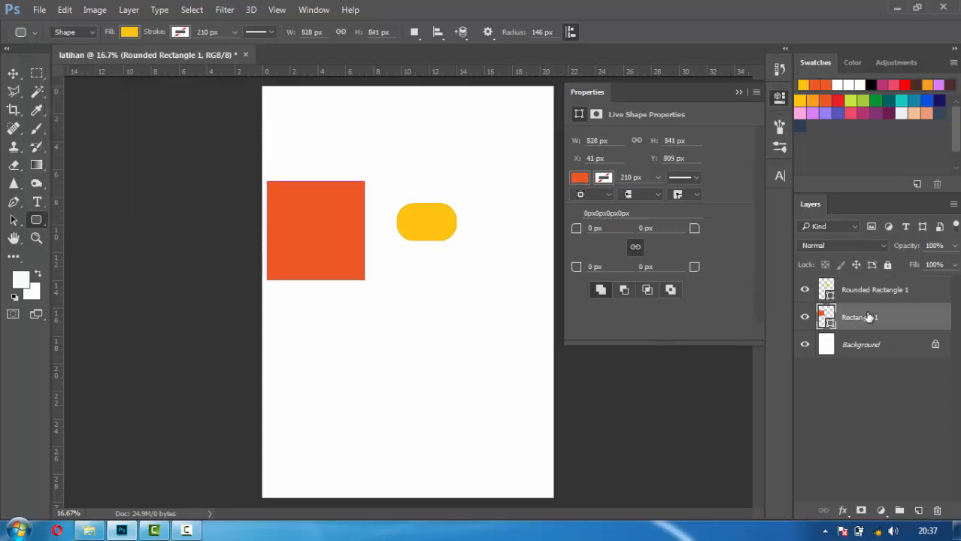
pyautogui.click(864, 292)
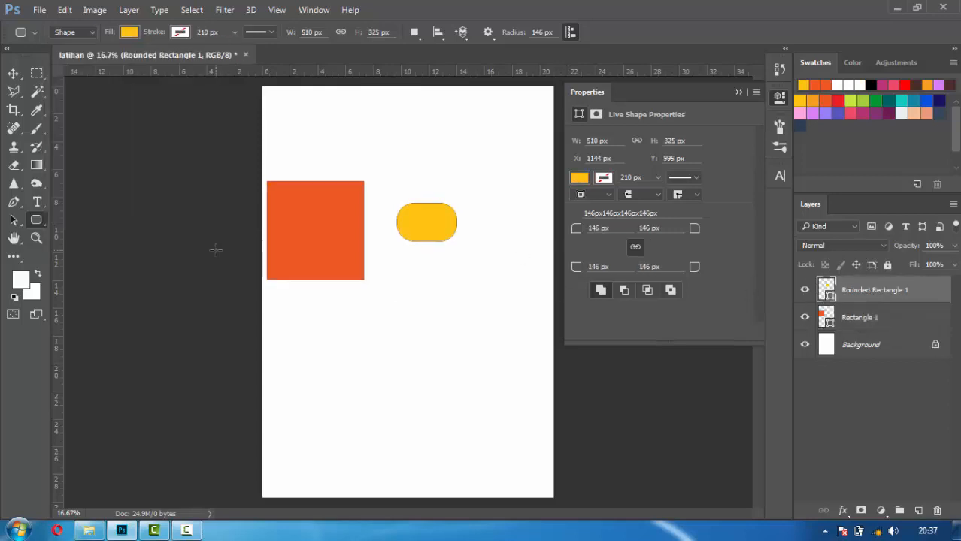
# Move the yellow rounded rectangle onto the orange rectangle and reorder the layers so the orange rectangle is above it.
pyautogui.click(12, 74)
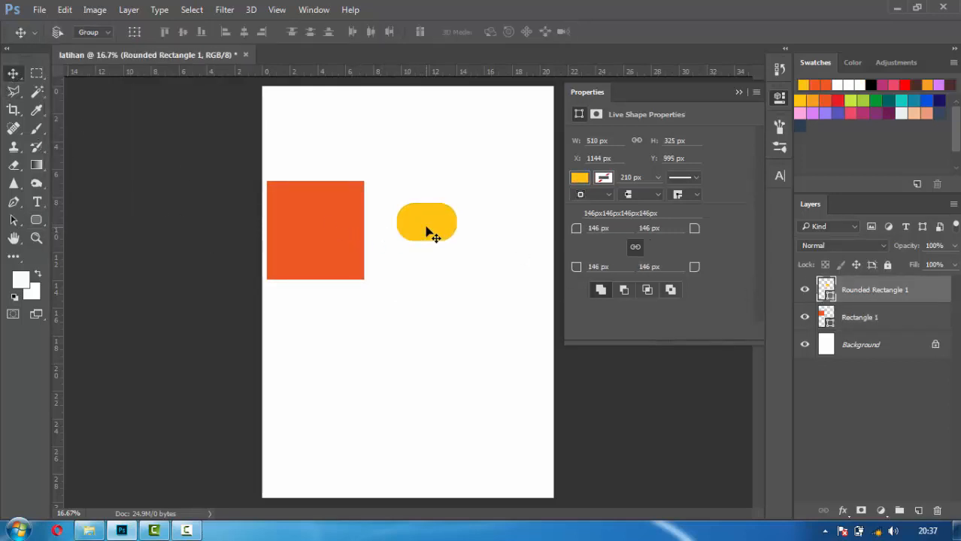
pyautogui.moveTo(426, 230); pyautogui.dragTo(318, 237)
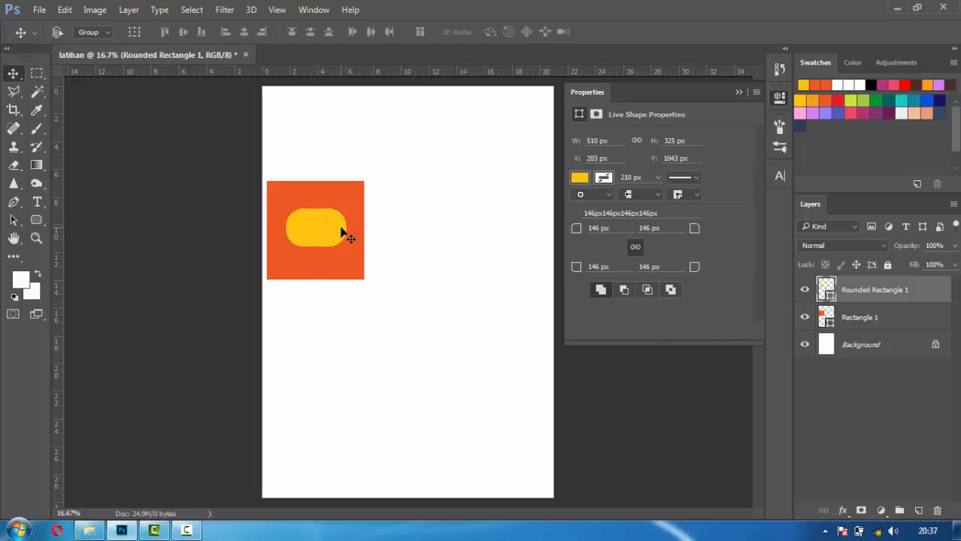
pyautogui.click(898, 319)
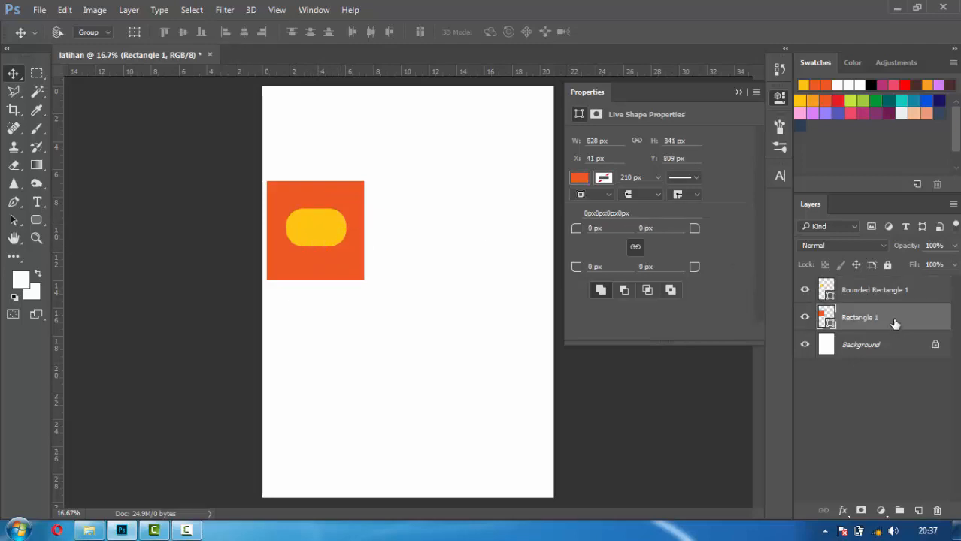
pyautogui.moveTo(895, 323); pyautogui.dragTo(892, 281)
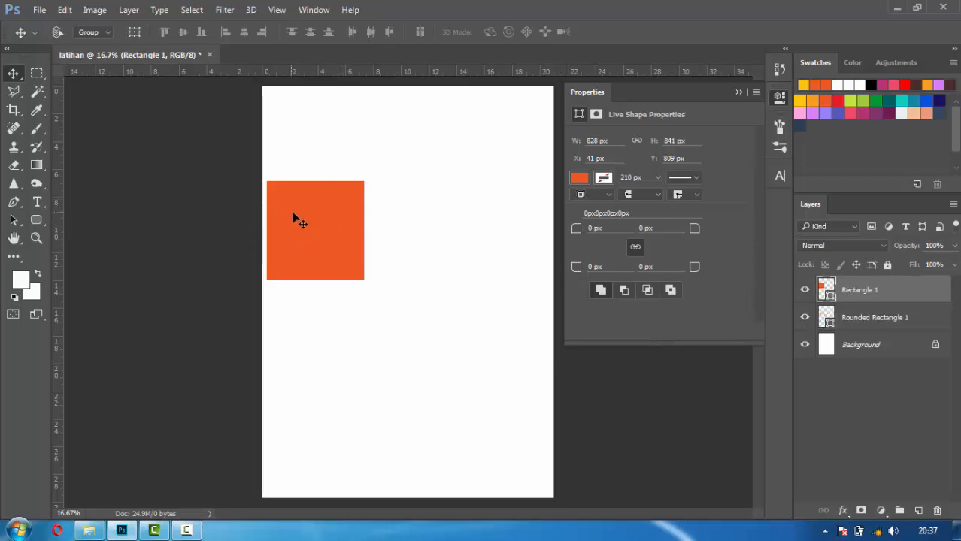
# Delete both shape layers, keeping only the background layer.
pyautogui.click(878, 319)
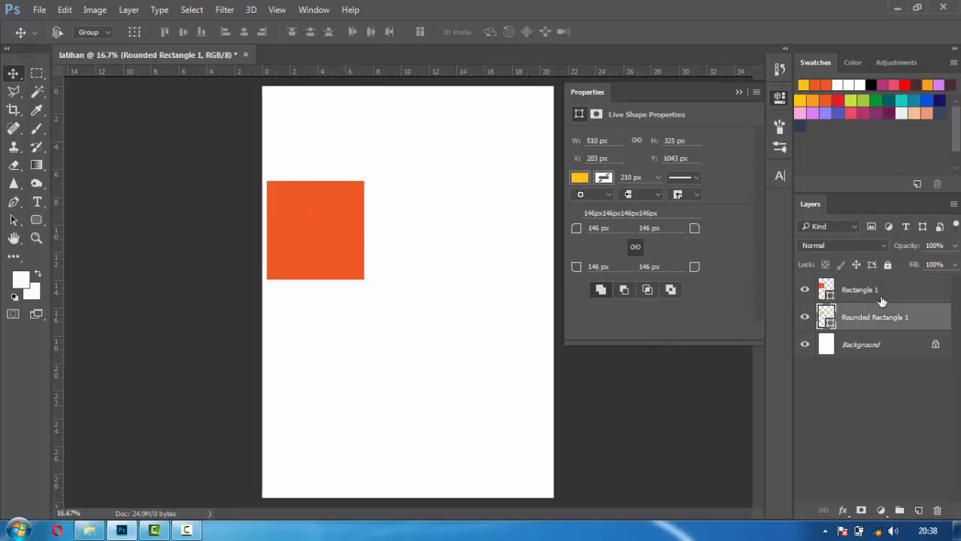
pyautogui.keyDown('shift'); pyautogui.click(882, 301); pyautogui.keyUp('shift')
pyautogui.press('Delete')
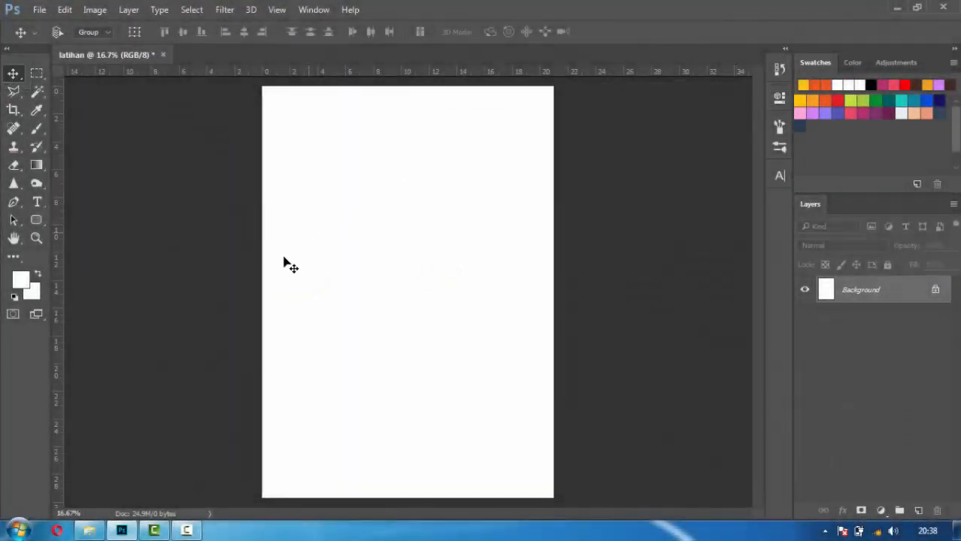
# Draw a rounded rectangle about 1218 by 1326 px near the page's centre, with no stroke and a solid yellow fill.
pyautogui.click(36, 219)
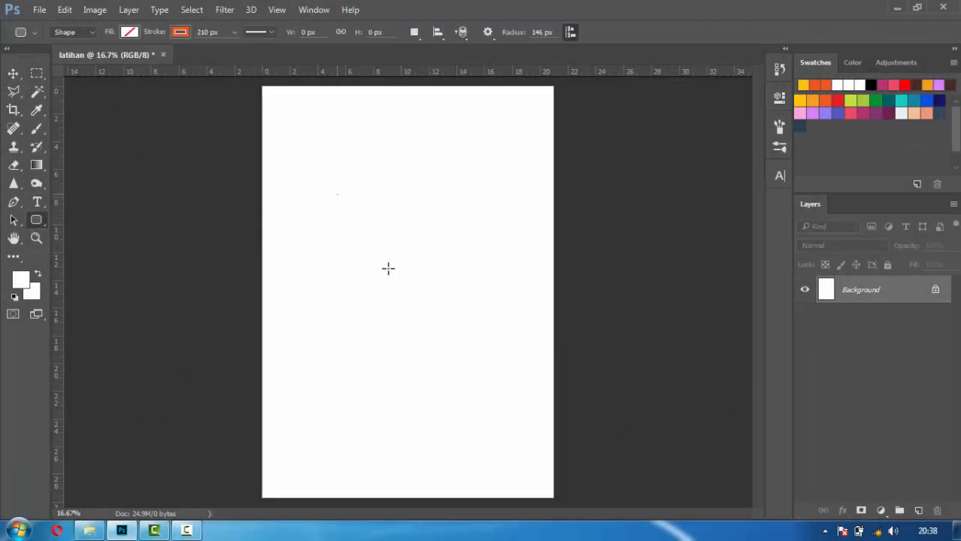
pyautogui.moveTo(388, 268)
pyautogui.mouseDown()
pyautogui.moveTo(494, 363)
pyautogui.moveTo(477, 348)
pyautogui.mouseUp()
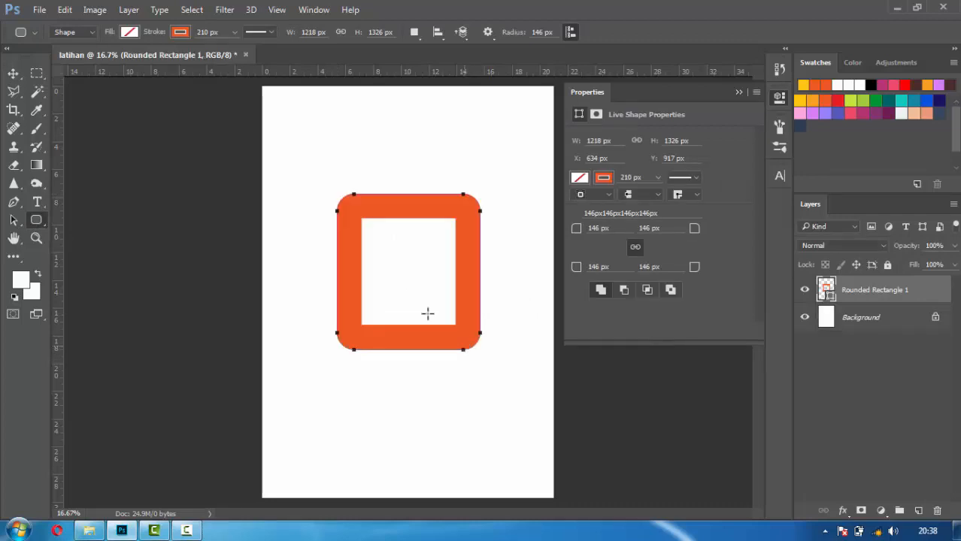
pyautogui.click(180, 32)
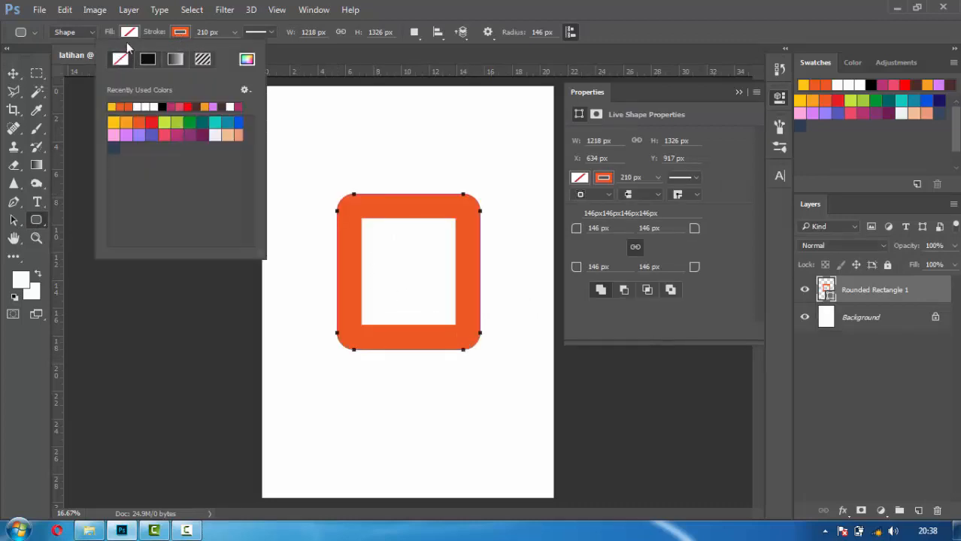
pyautogui.click(122, 60)
pyautogui.click(130, 32)
pyautogui.click(61, 106)
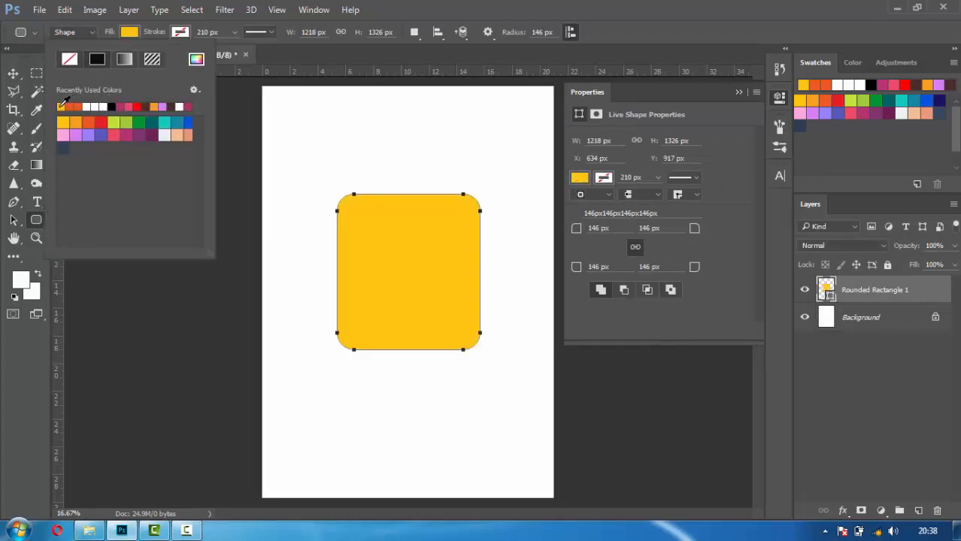
# Move the yellow rounded rectangle slightly right and up, to about X 694 px and Y 905 px.
pyautogui.click(14, 77)
pyautogui.click(14, 77)
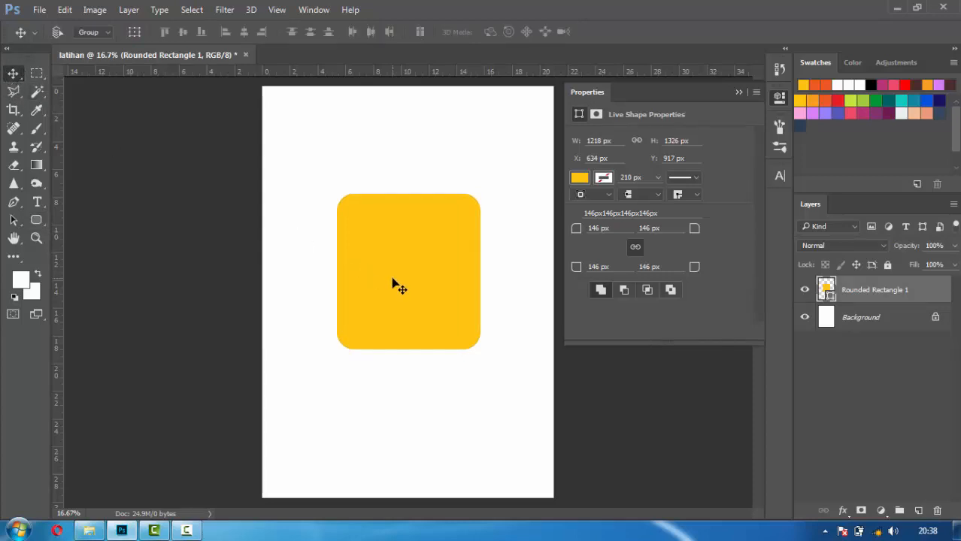
pyautogui.moveTo(404, 278); pyautogui.dragTo(426, 313)
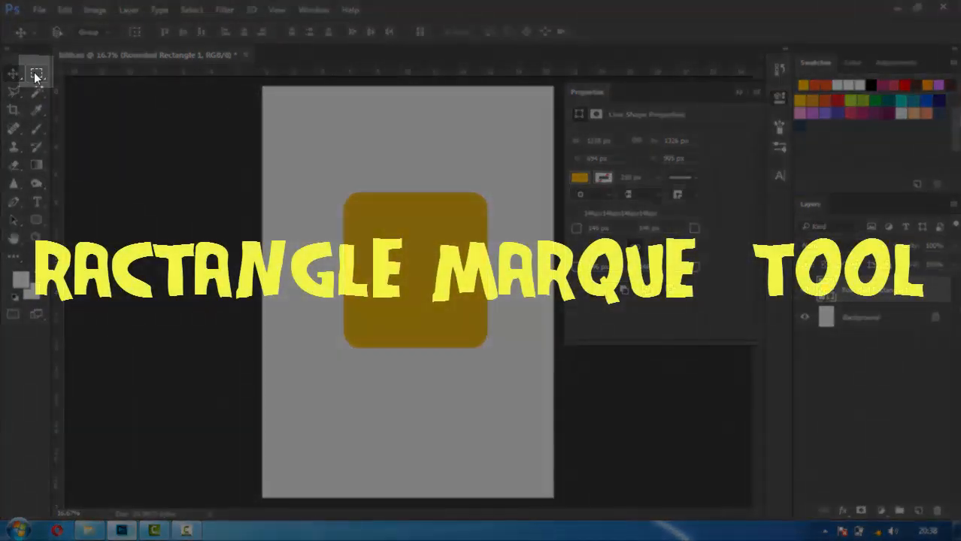
# Select the upper half of the yellow shape with the Rectangular Marquee and add a layer mask from the selection.
pyautogui.click(35, 73)
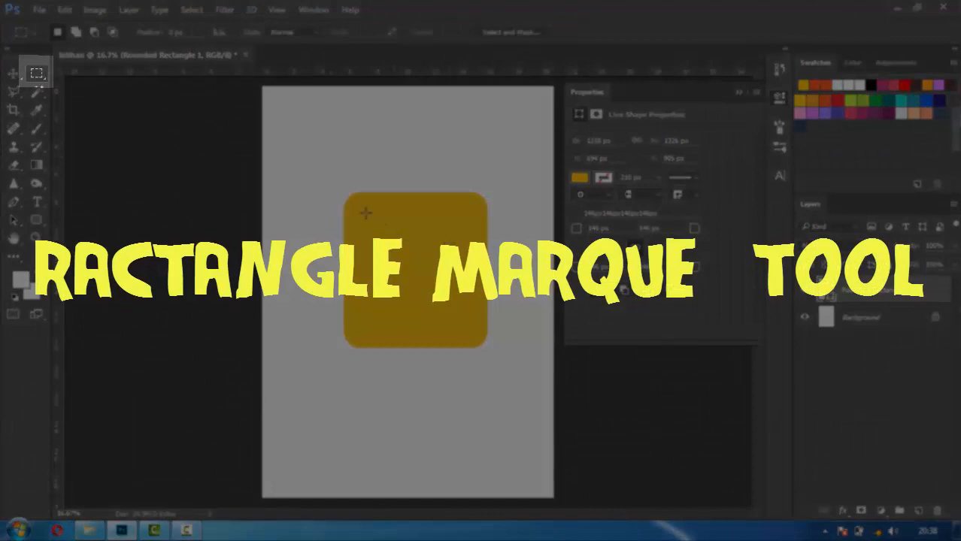
pyautogui.moveTo(324, 170); pyautogui.dragTo(518, 274)
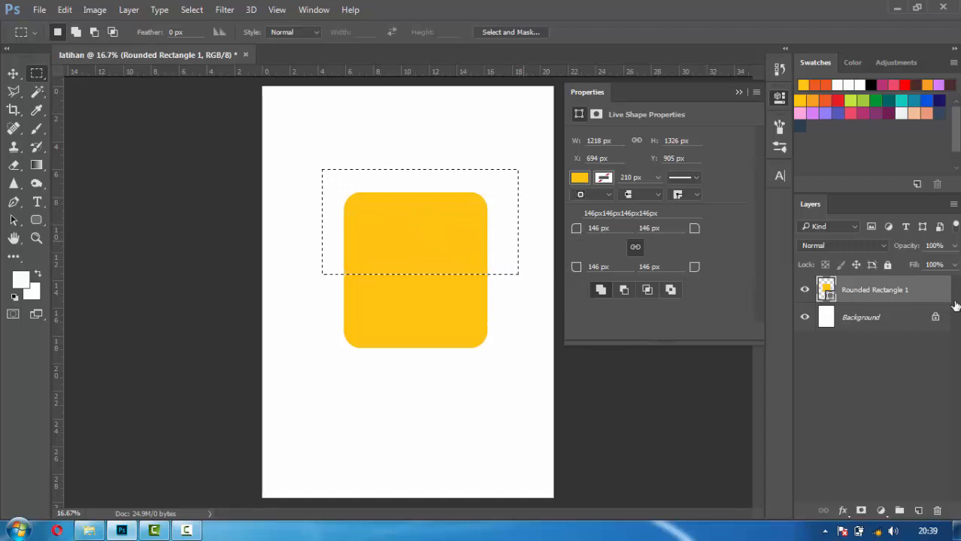
pyautogui.click(863, 513)
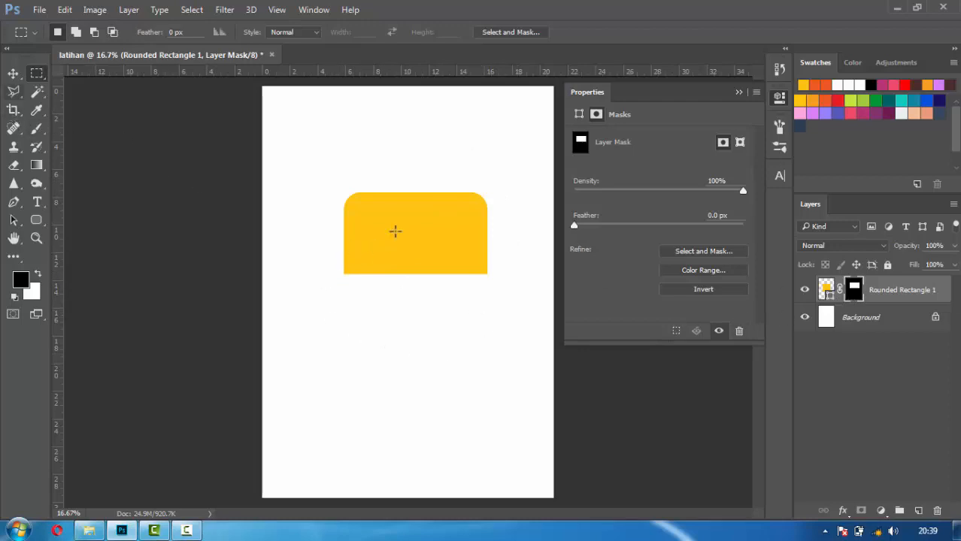
# Undo the rectangular layer mask on the yellow shape.
pyautogui.hotkey('ctrl', 'z')
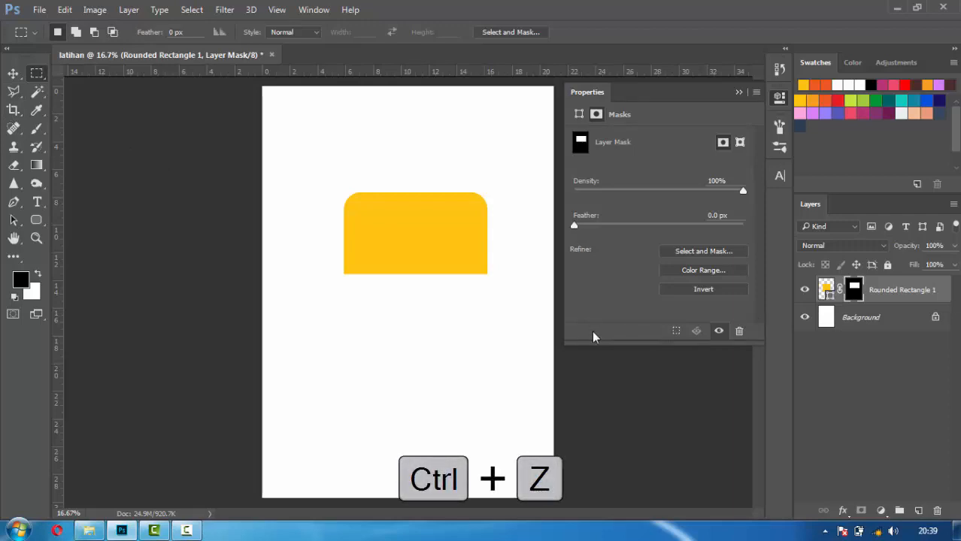
pyautogui.hotkey('ctrl', 'z')
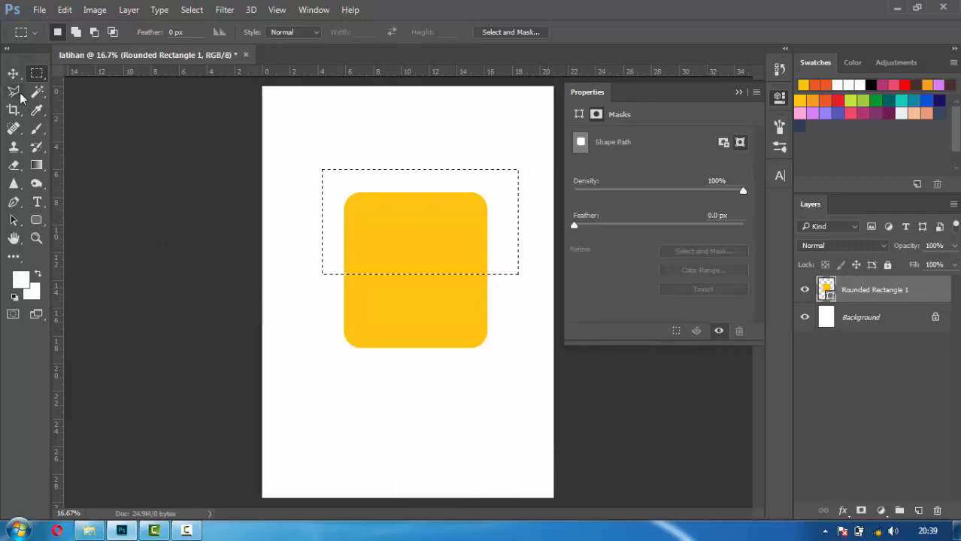
# Replace the rectangular selection with a circular Elliptical Marquee selection about 9.54 cm across inside the yellow shape.
pyautogui.rightClick(44, 74)
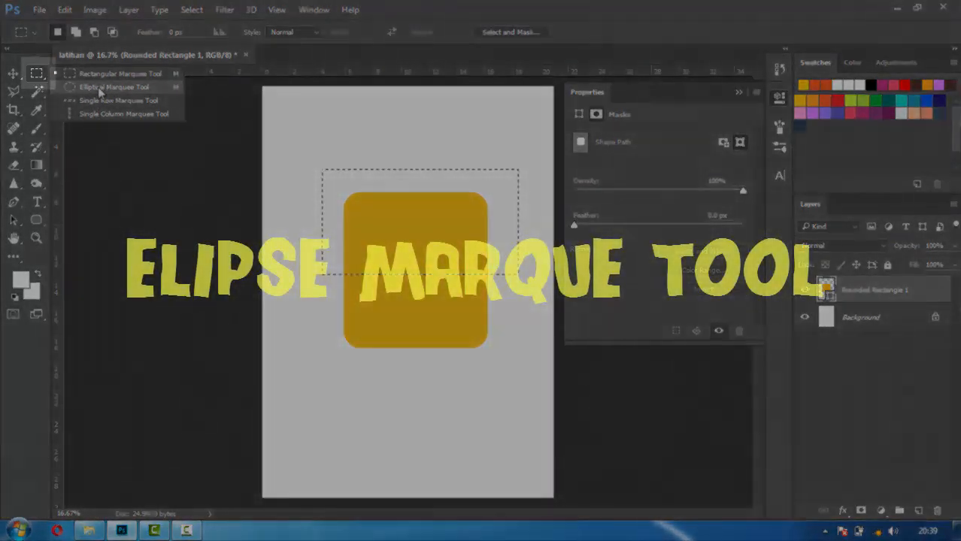
pyautogui.click(99, 88)
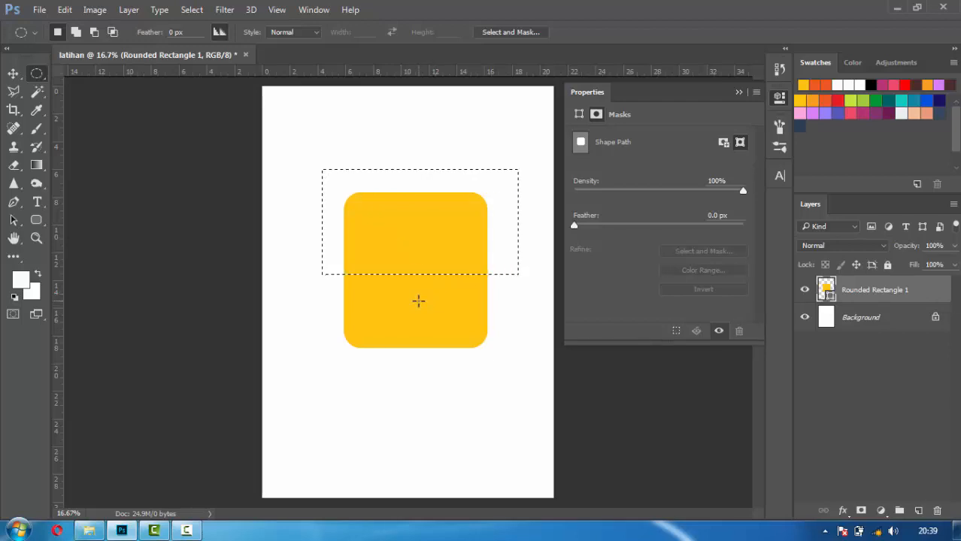
pyautogui.hotkey('ctrl', 'd')
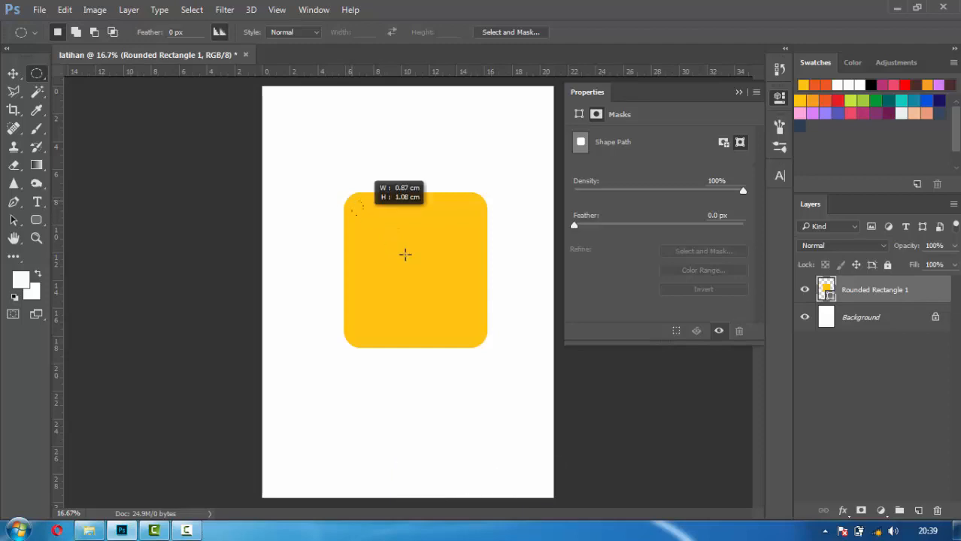
pyautogui.moveTo(465, 331); pyautogui.dragTo(484, 342)
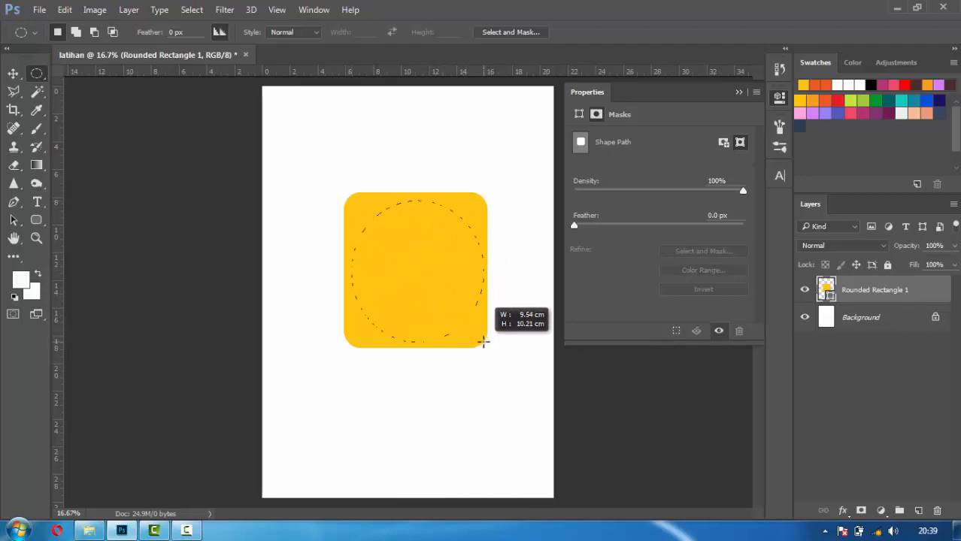
pyautogui.press('shift')
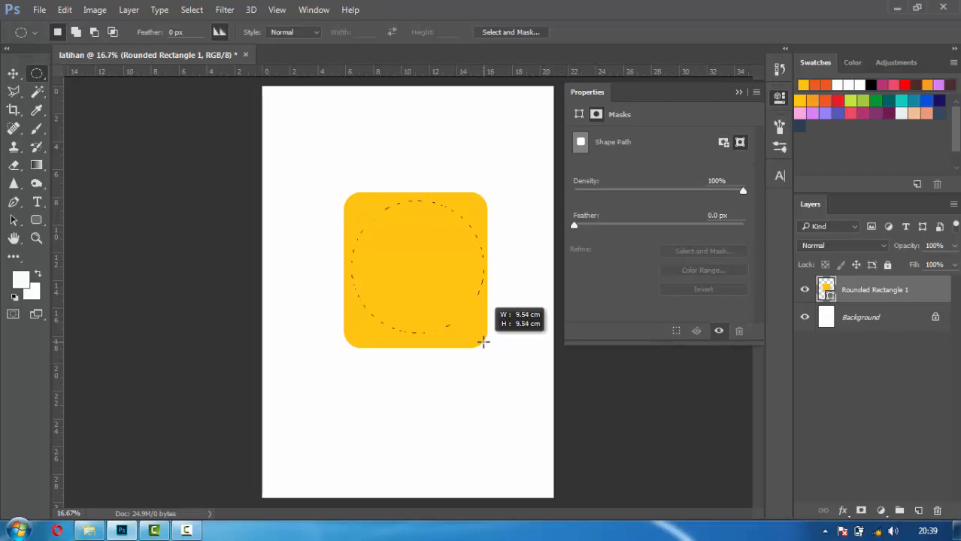
pyautogui.moveTo(483, 342); pyautogui.dragTo(483, 340)
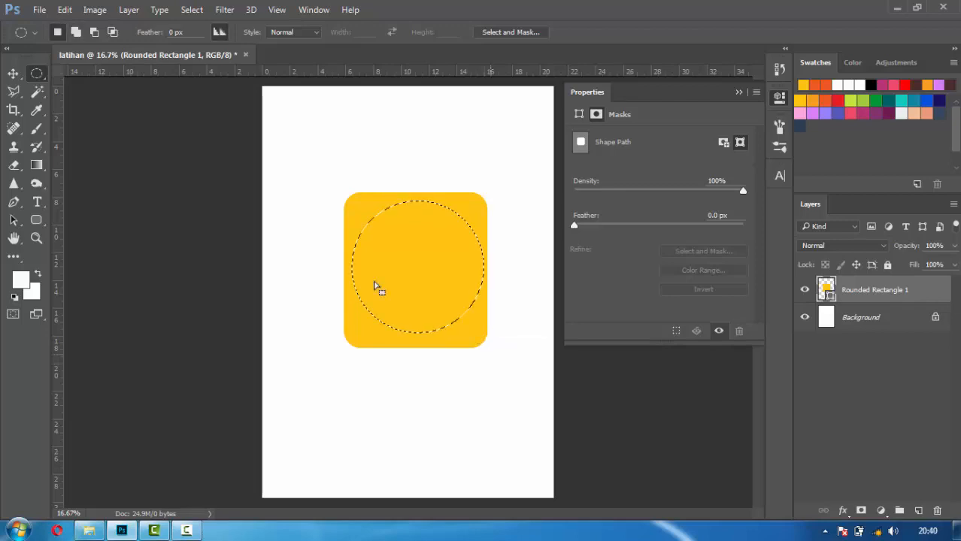
# Add a layer mask to the yellow shape's layer from the circular selection.
pyautogui.rightClick(39, 77)
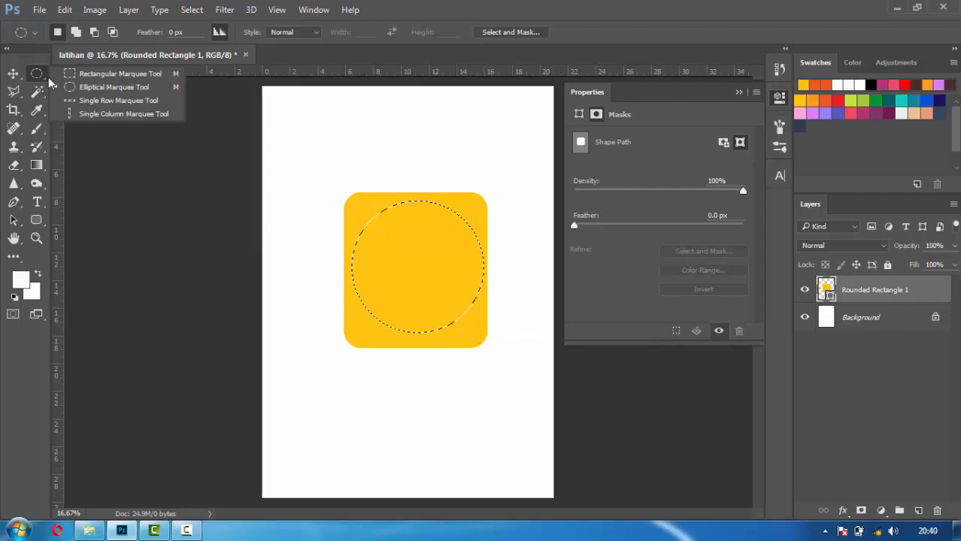
pyautogui.click(98, 93)
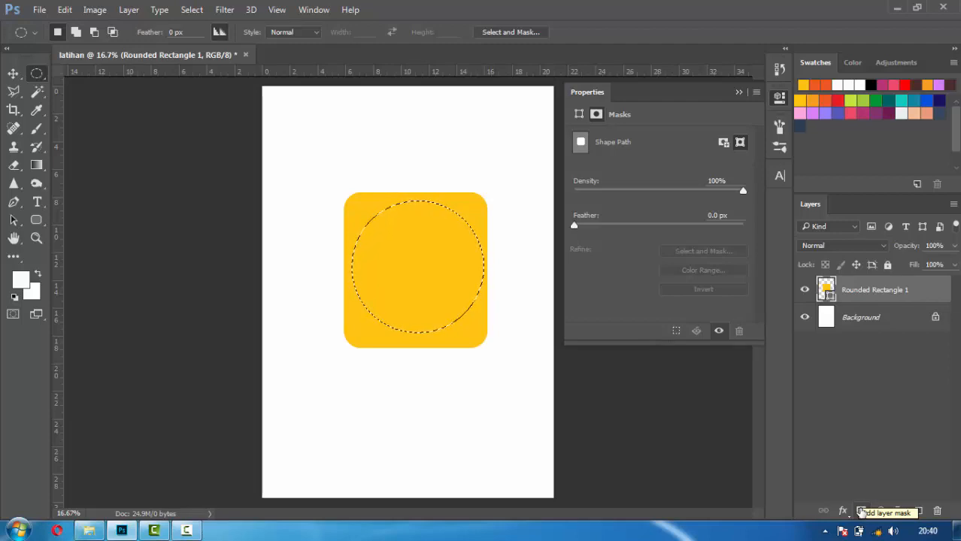
pyautogui.click(862, 512)
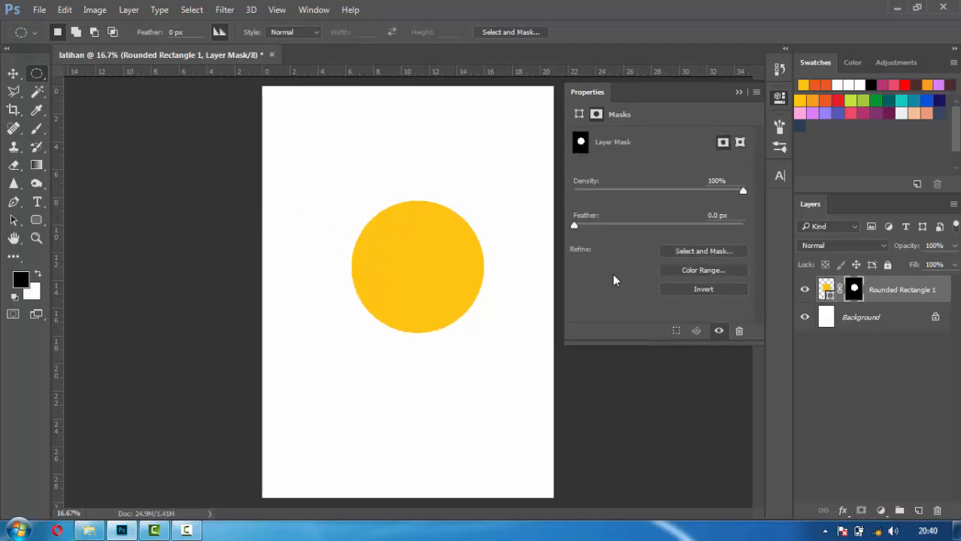
# Undo the circular layer mask and clear the selection.
pyautogui.hotkey('ctrl', 'z')
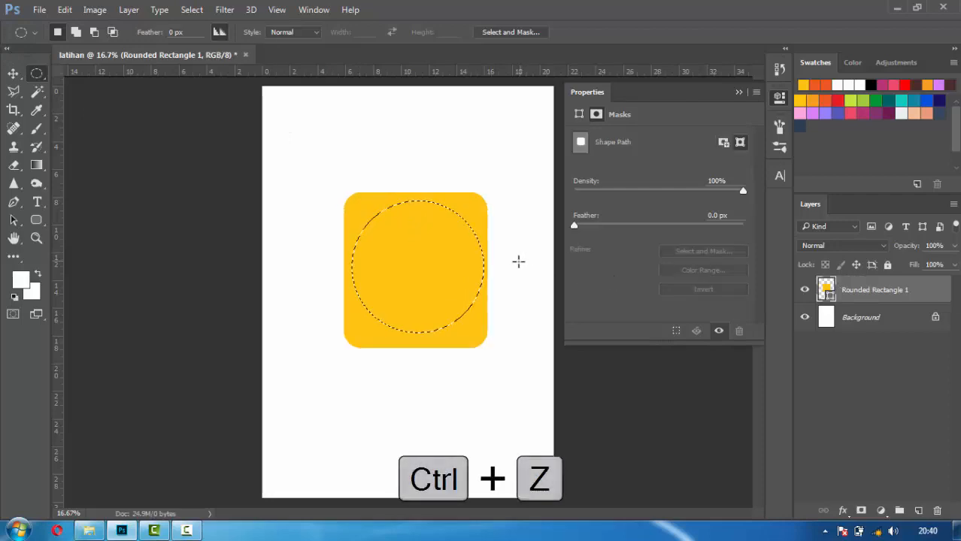
pyautogui.hotkey('ctrl', 'd')
# Select the yellow shape's upper-right half along its diagonal with the Polygonal Lasso and add a layer mask from the selection.
pyautogui.click(12, 91)
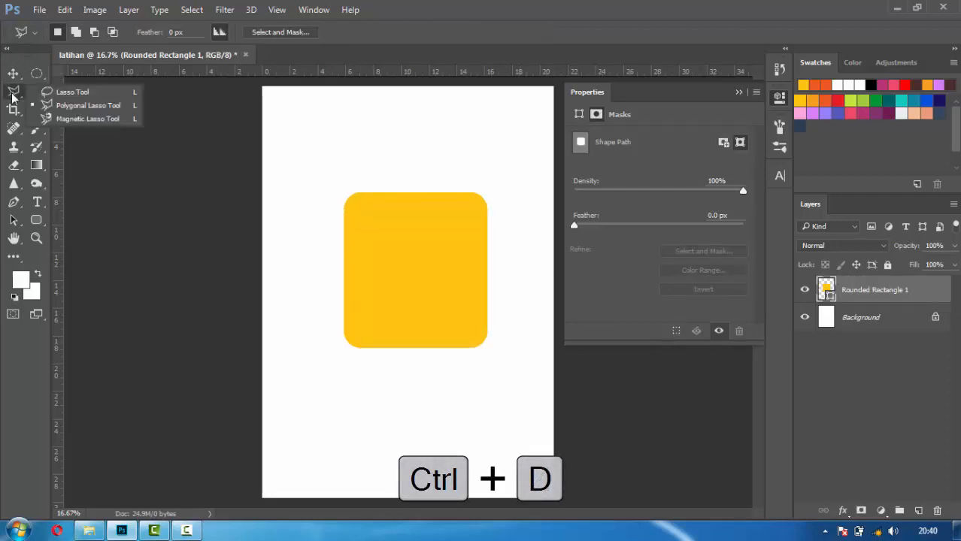
pyautogui.click(52, 105)
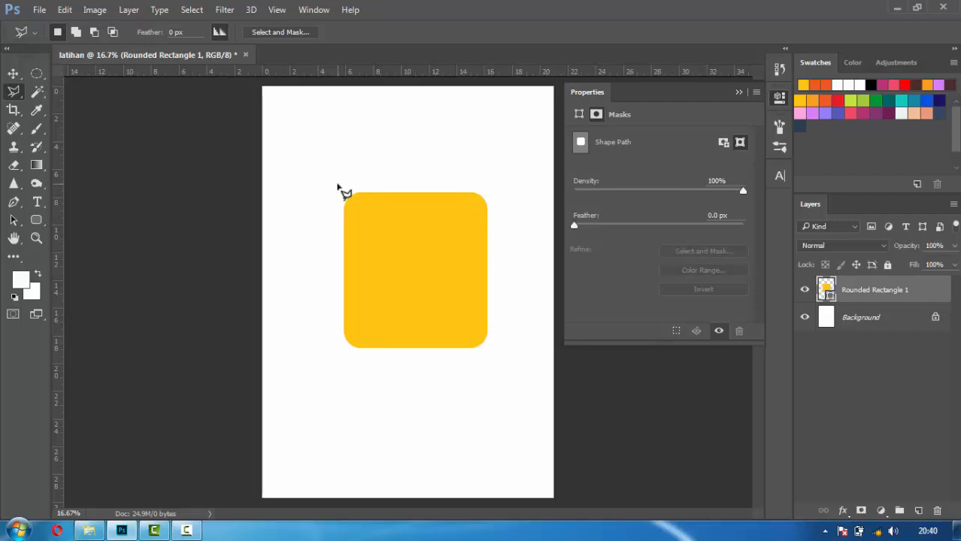
pyautogui.click(338, 184)
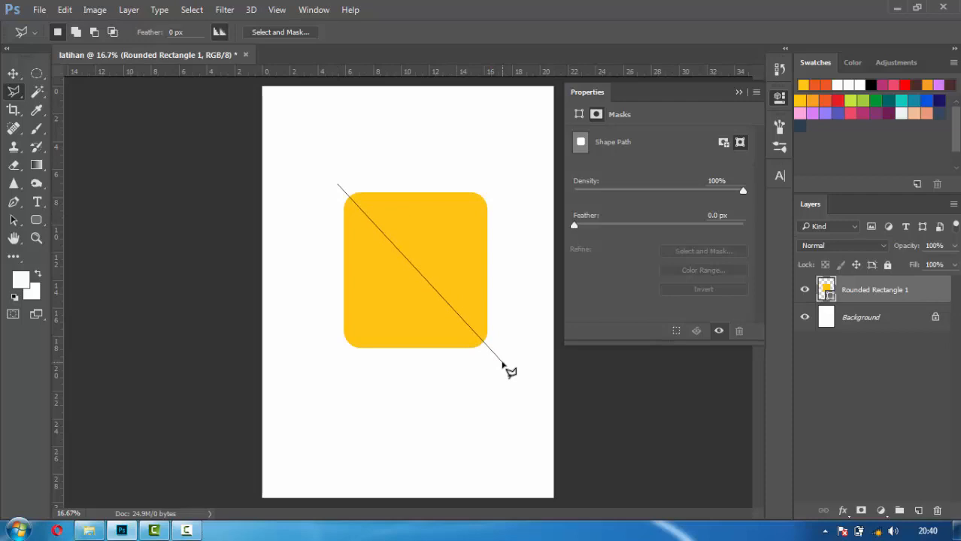
pyautogui.click(509, 369)
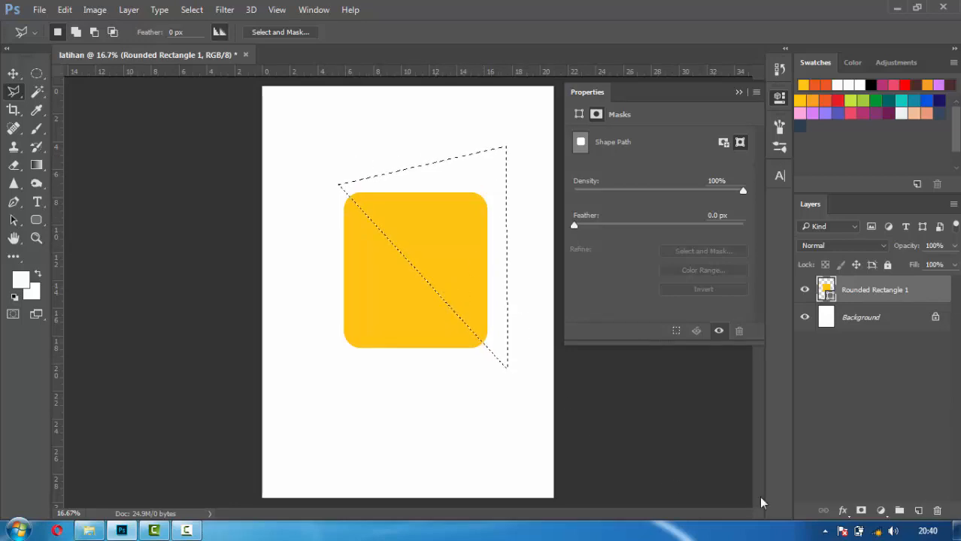
pyautogui.click(863, 510)
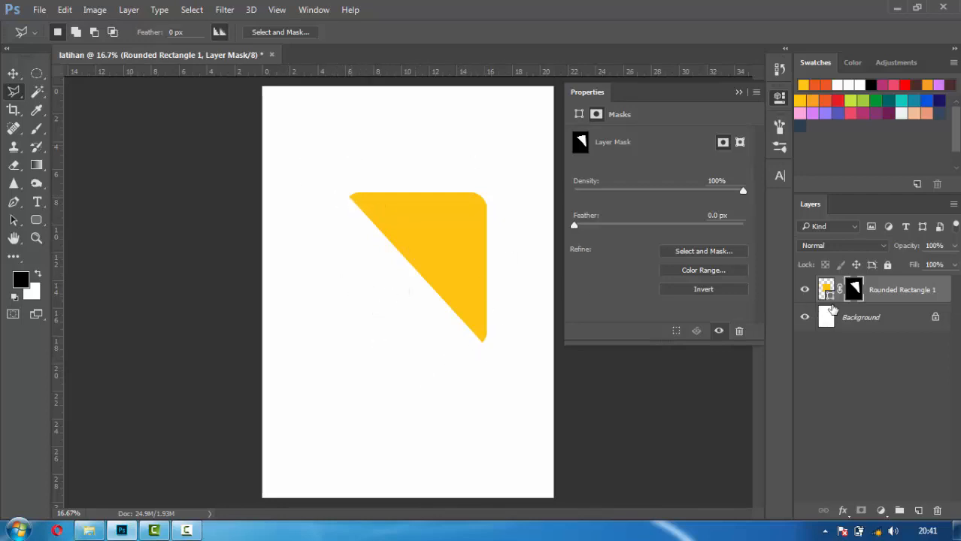
# Undo the triangular layer mask and clear the lasso selection.
pyautogui.hotkey('ctrl', 'z')
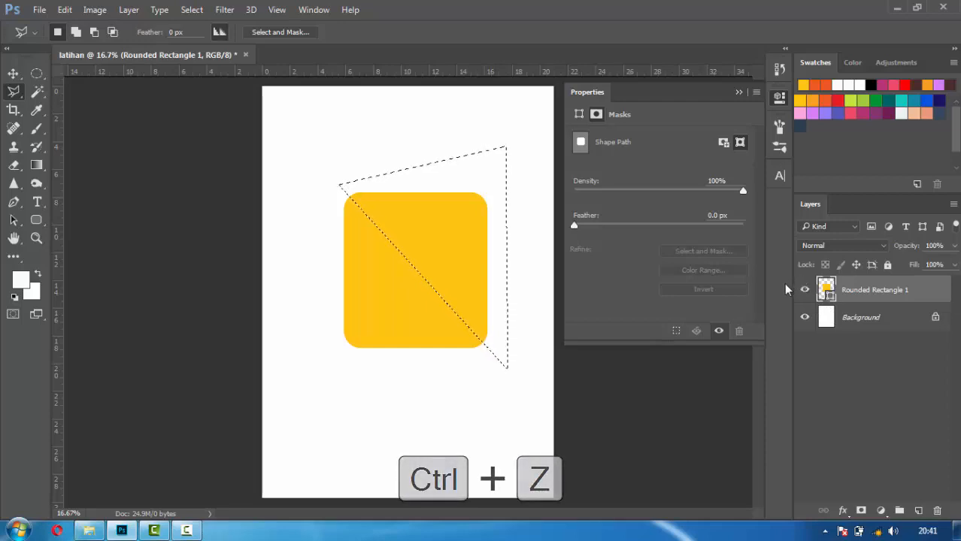
pyautogui.hotkey('ctrl', 'd')
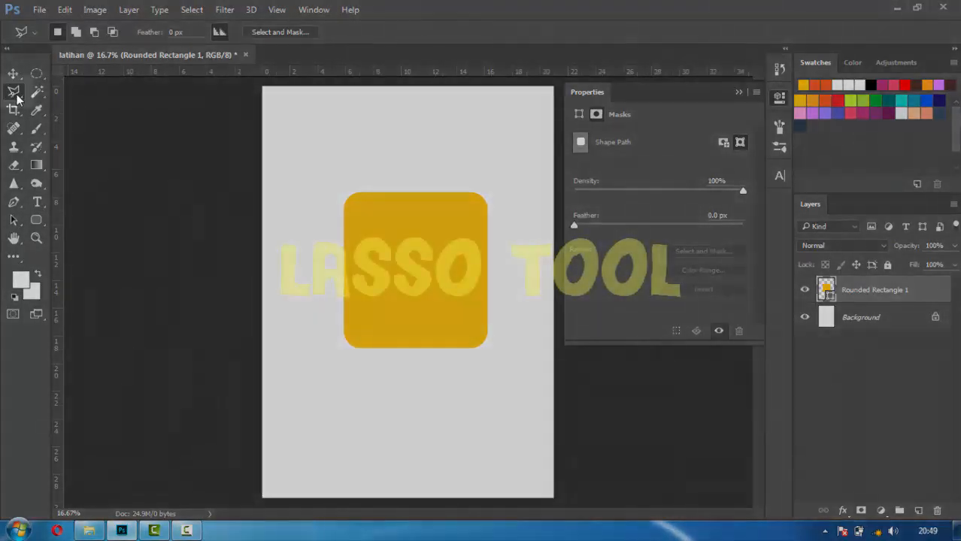
# Draw a freehand Lasso selection of an irregular arch inside the yellow shape and add a layer mask from it.
pyautogui.rightClick(15, 96)
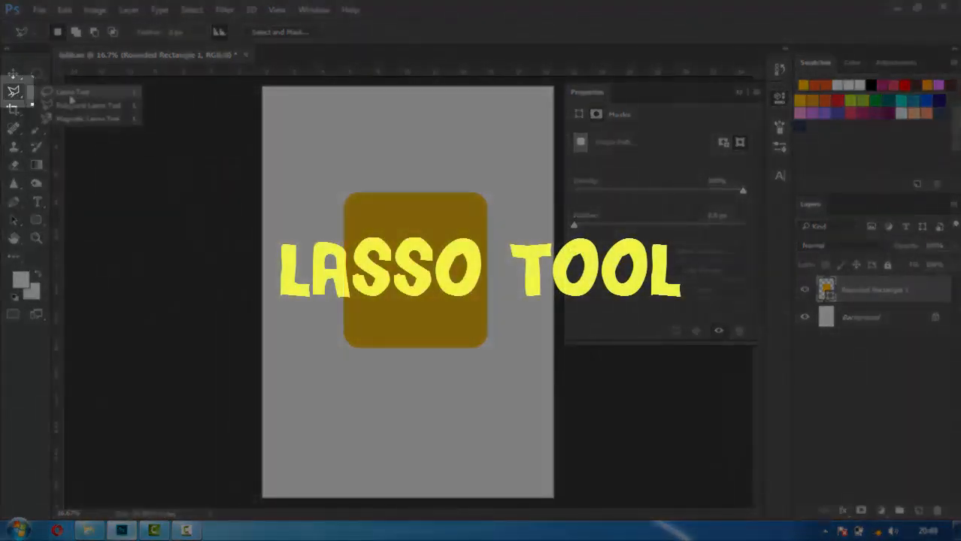
pyautogui.click(71, 93)
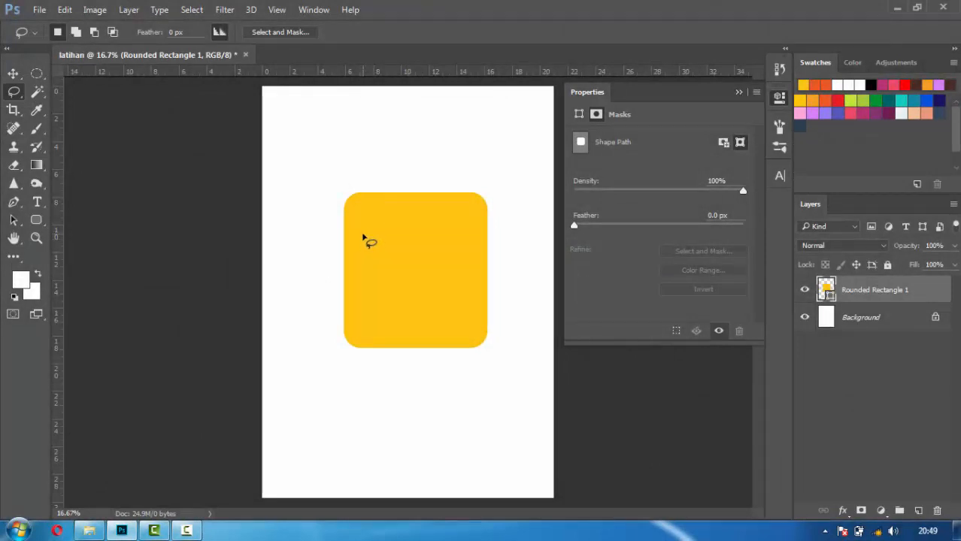
pyautogui.moveTo(364, 241)
pyautogui.mouseDown()
pyautogui.moveTo(377, 216)
pyautogui.moveTo(395, 232)
pyautogui.moveTo(438, 221)
pyautogui.moveTo(451, 231)
pyautogui.moveTo(472, 290)
pyautogui.moveTo(465, 323)
pyautogui.moveTo(437, 330)
pyautogui.moveTo(417, 281)
pyautogui.moveTo(393, 273)
pyautogui.moveTo(395, 326)
pyautogui.moveTo(377, 319)
pyautogui.moveTo(363, 239)
pyautogui.mouseUp()
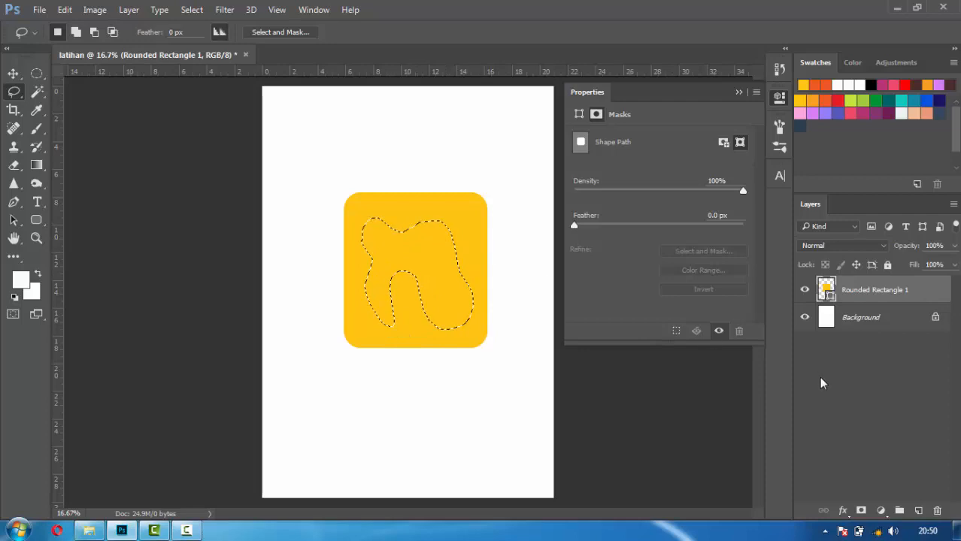
pyautogui.click(863, 511)
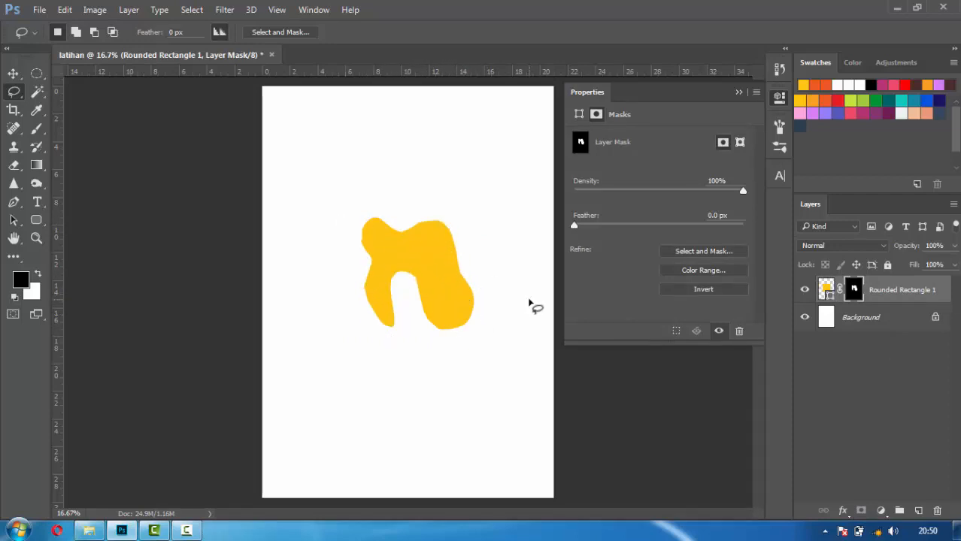
# Undo the freehand layer mask and its lasso selection.
pyautogui.hotkey('ctrl', 'alt', 'z')
pyautogui.hotkey('ctrl', 'alt', 'z')
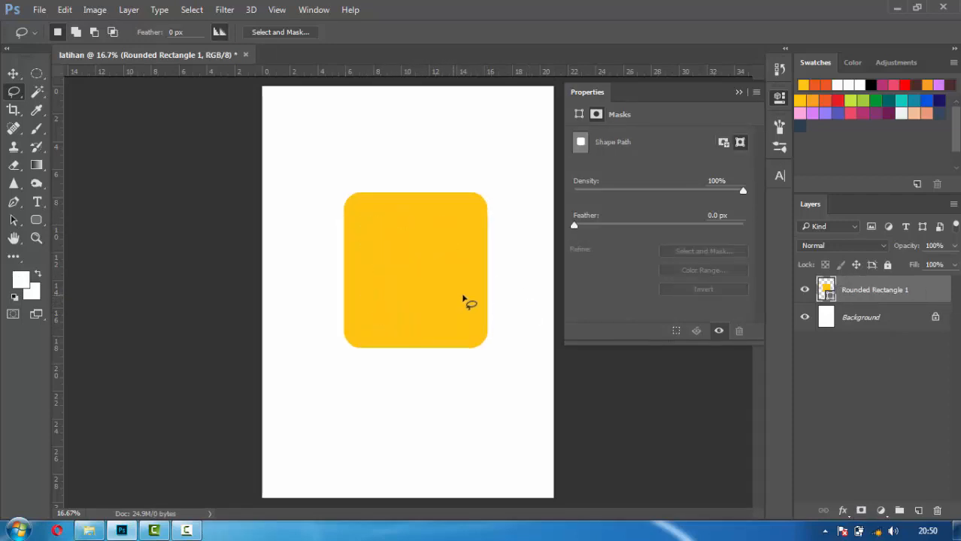
# Hide the yellow shape's layer and place the tom image from the modul 1 folder onto the page.
pyautogui.click(805, 290)
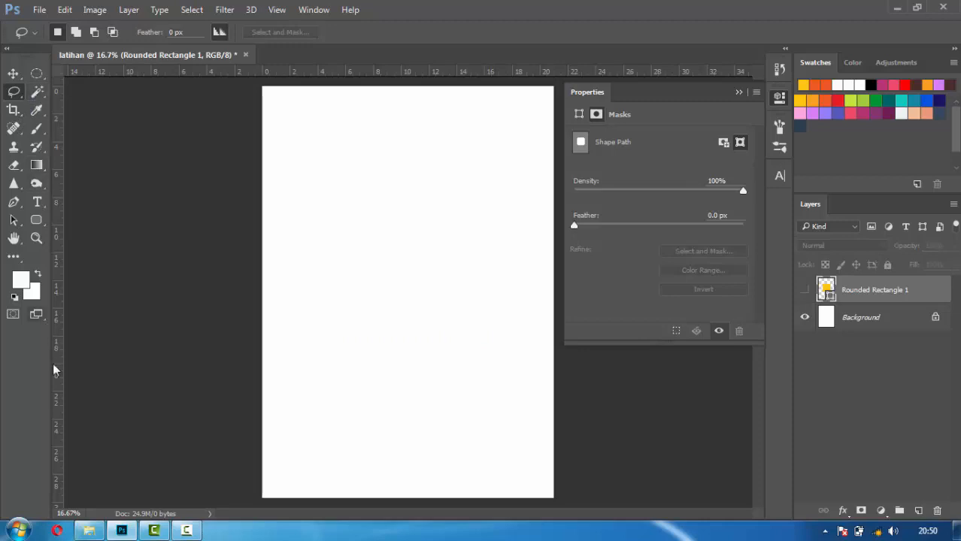
pyautogui.click(98, 526)
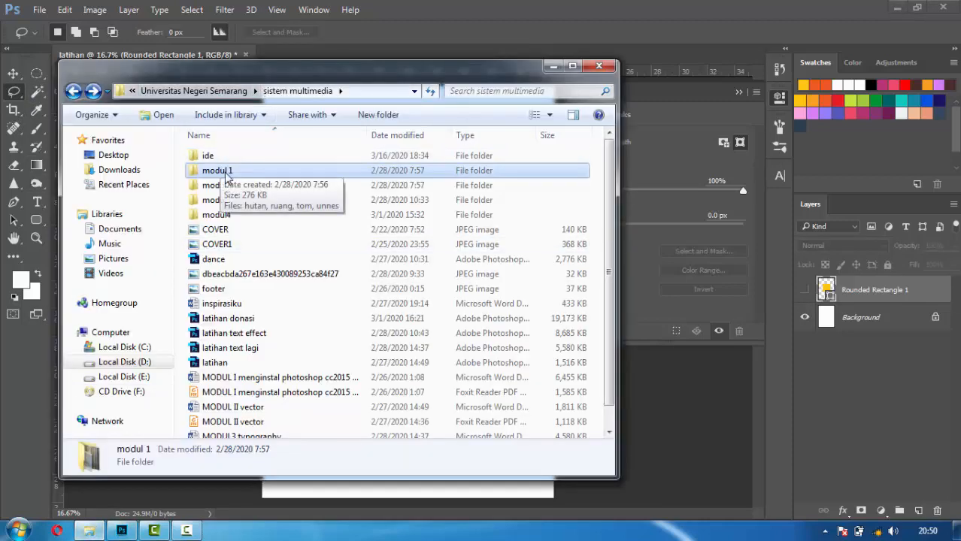
pyautogui.doubleClick(224, 173)
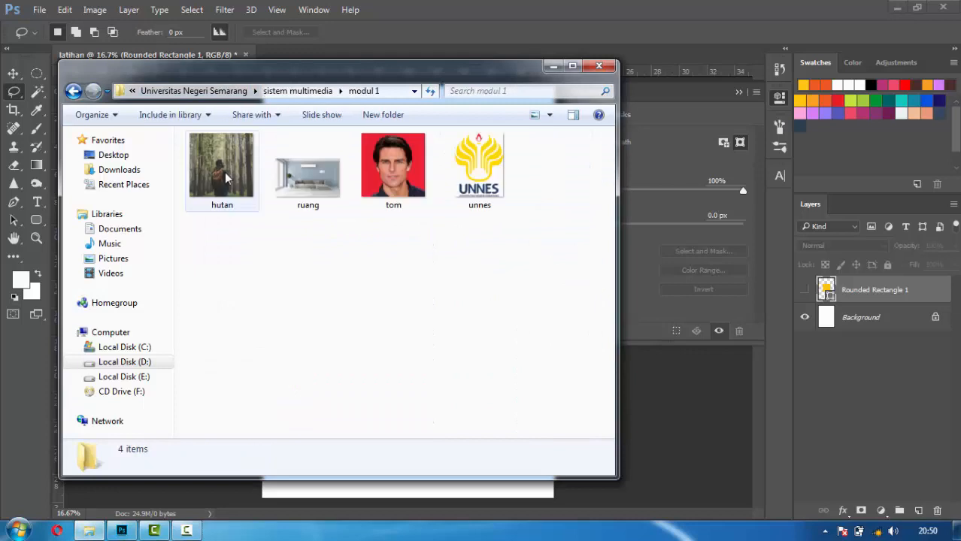
pyautogui.click(397, 166)
pyautogui.moveTo(384, 75); pyautogui.dragTo(431, 339)
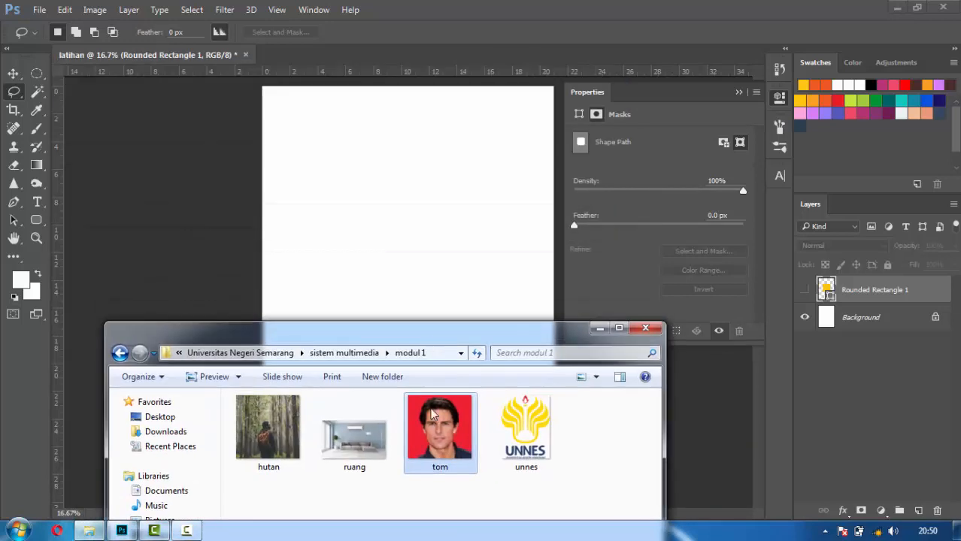
pyautogui.moveTo(430, 405); pyautogui.dragTo(390, 230)
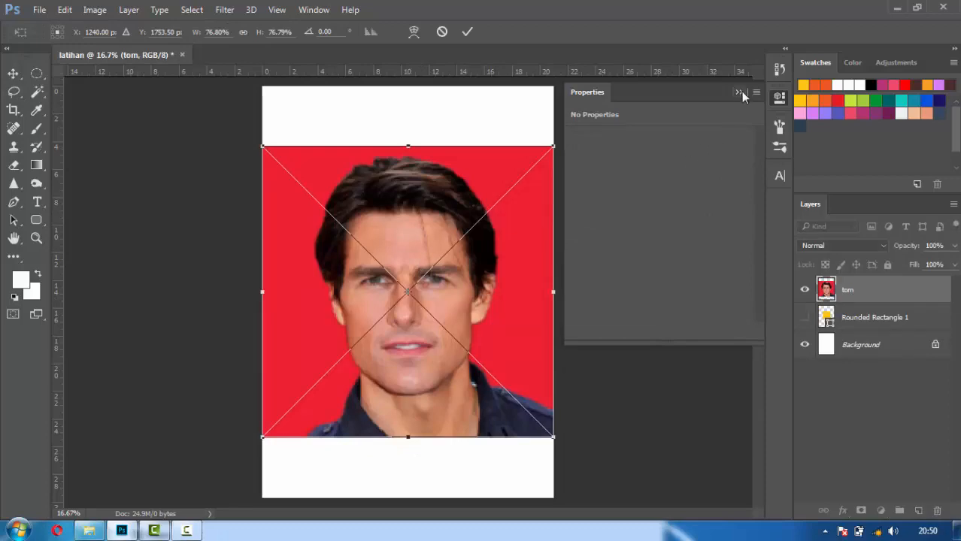
pyautogui.press('l')
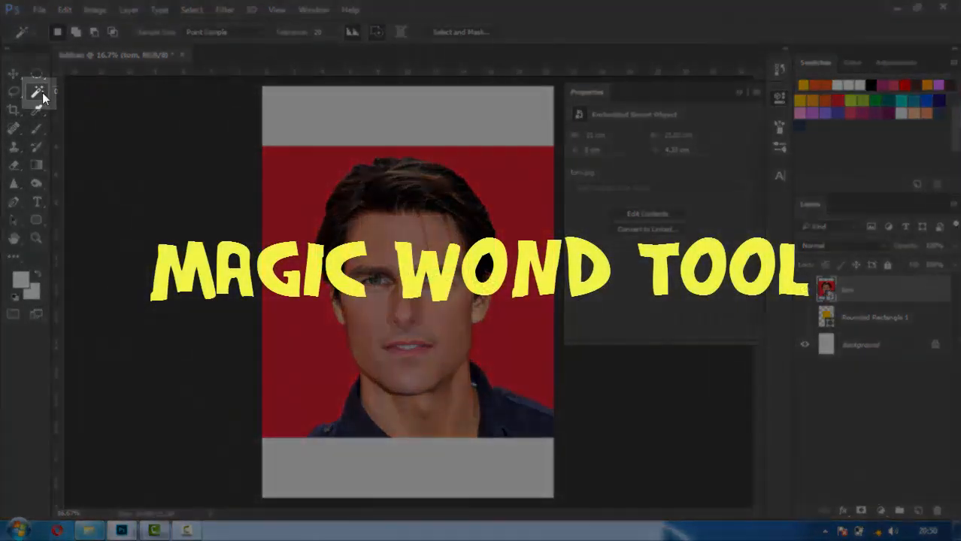
# Rasterize the tom layer and select its red background with the Magic Wand at a tolerance of 20.
pyautogui.click(42, 92)
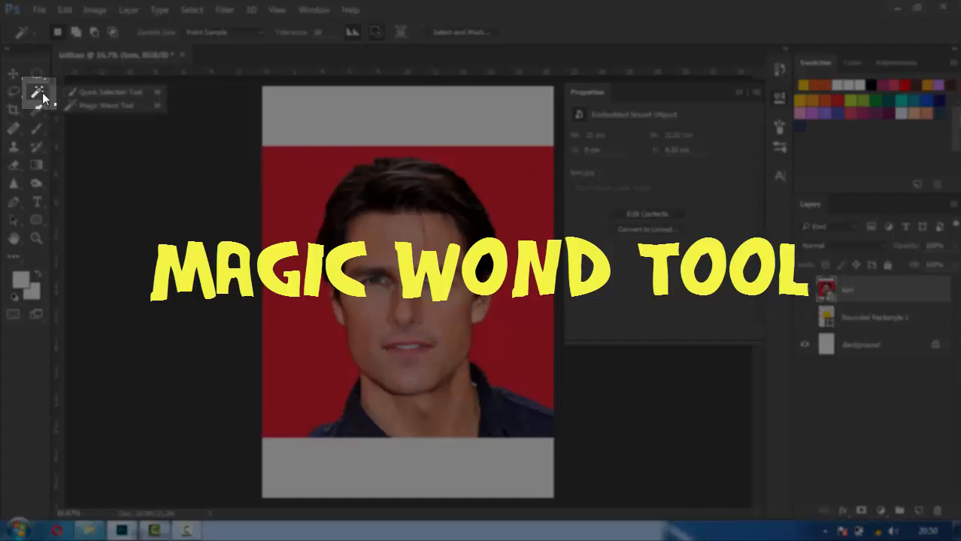
pyautogui.click(105, 106)
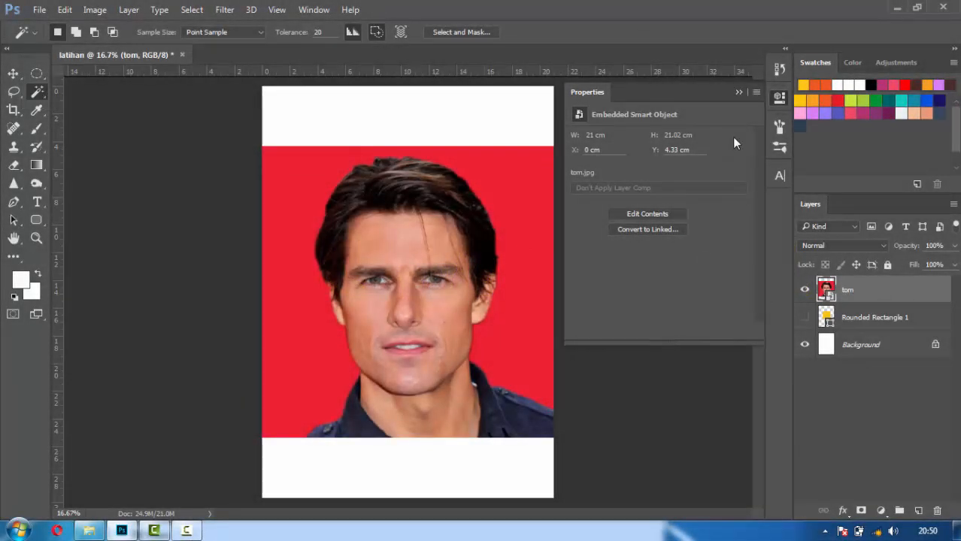
pyautogui.rightClick(860, 291)
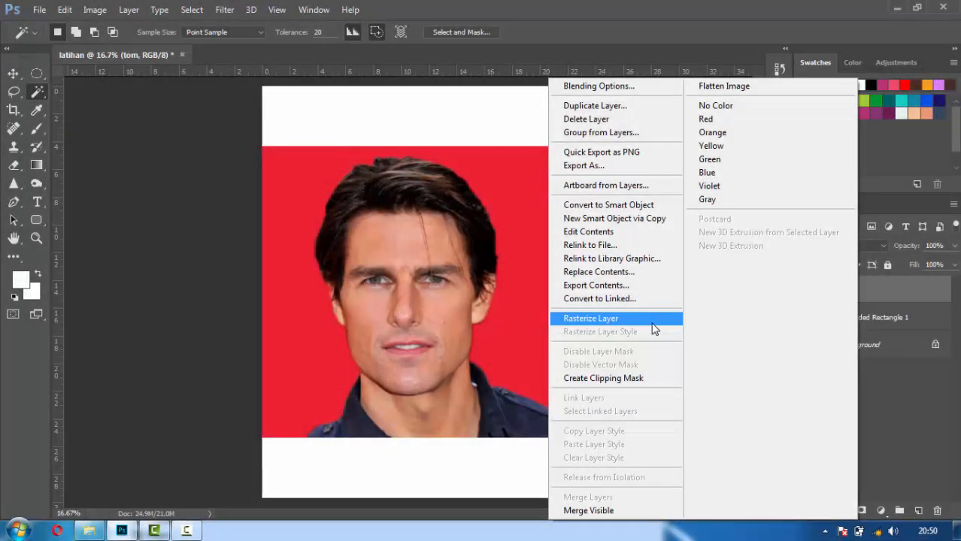
pyautogui.click(652, 325)
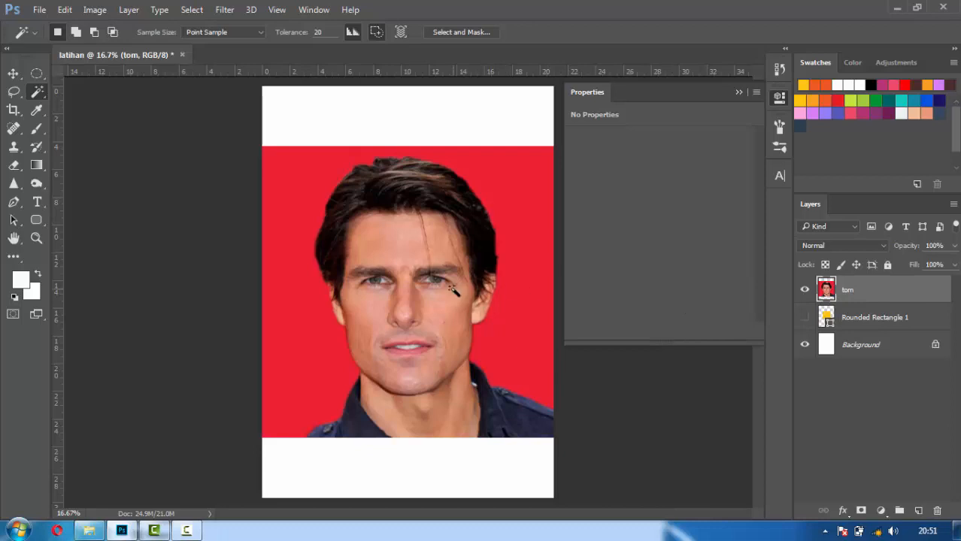
pyautogui.click(503, 186)
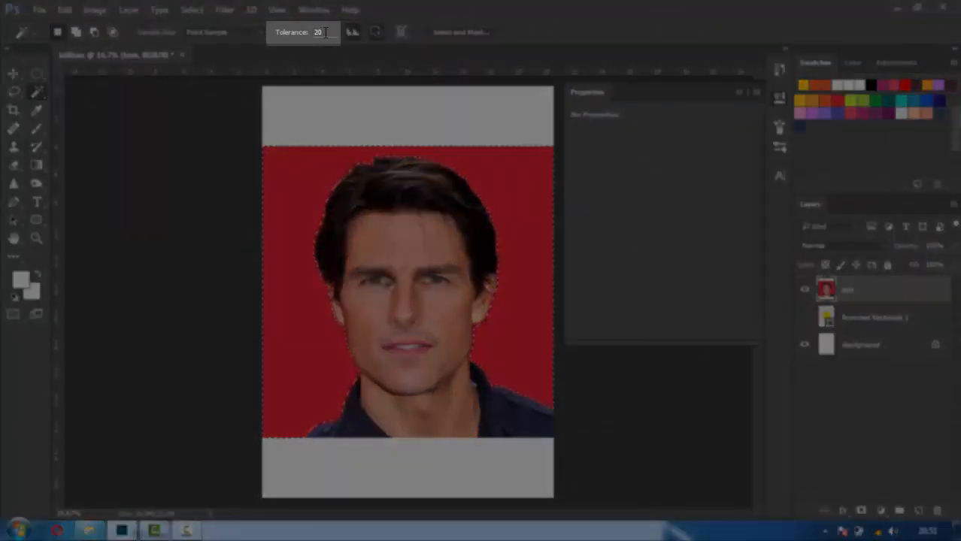
# Set the Magic Wand tolerance to 50 and select the portrait's red background again.
pyautogui.doubleClick(319, 32)
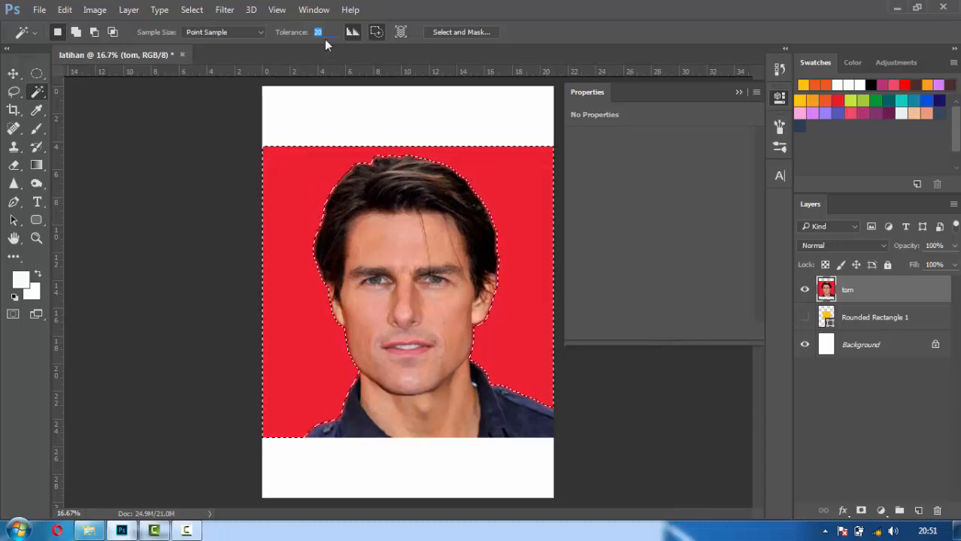
pyautogui.write('50')
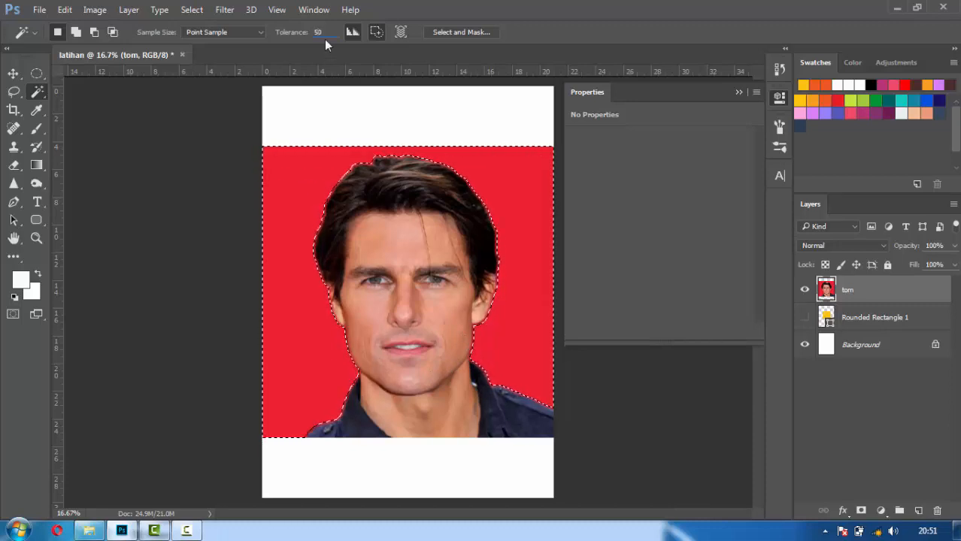
pyautogui.click(306, 194)
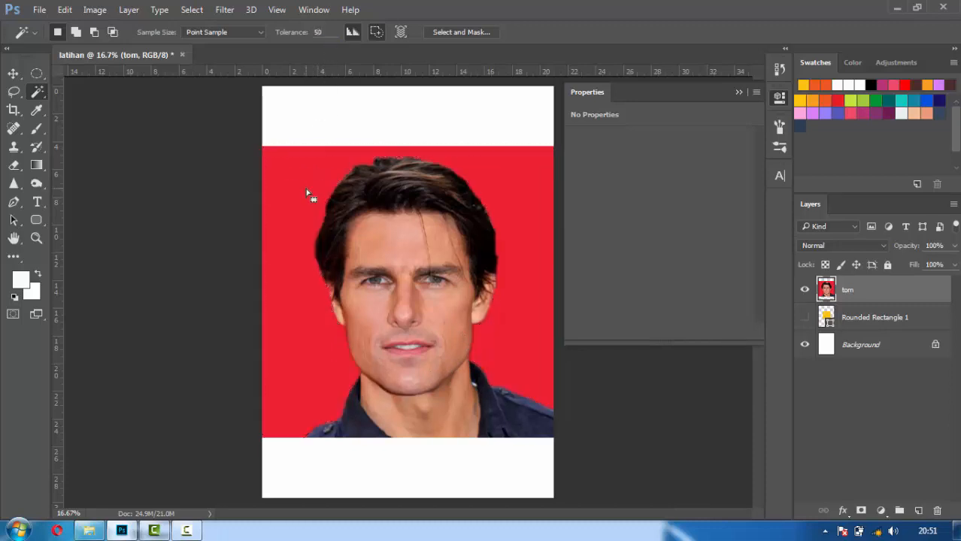
pyautogui.click(305, 189)
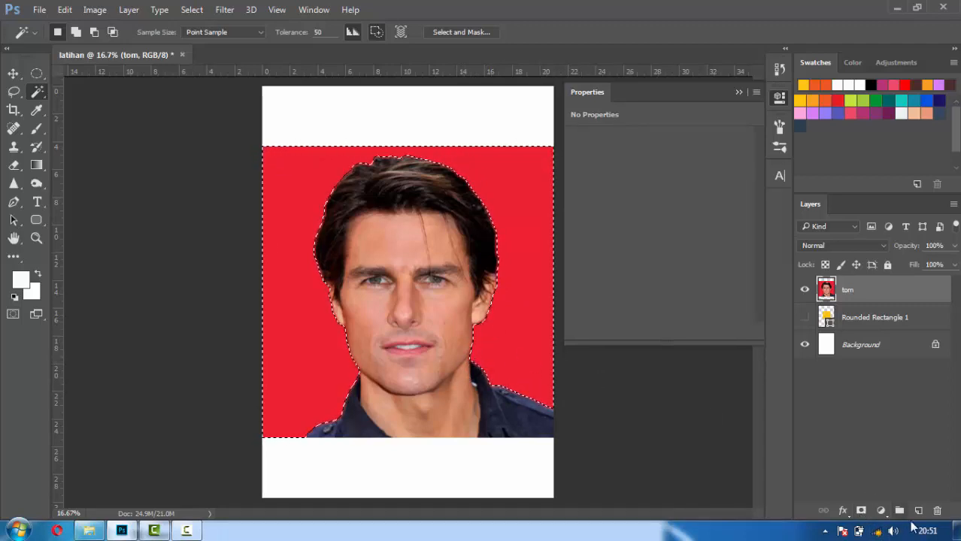
# Add a layer mask to the tom layer from the selection and invert the mask to hide the red background.
pyautogui.click(862, 511)
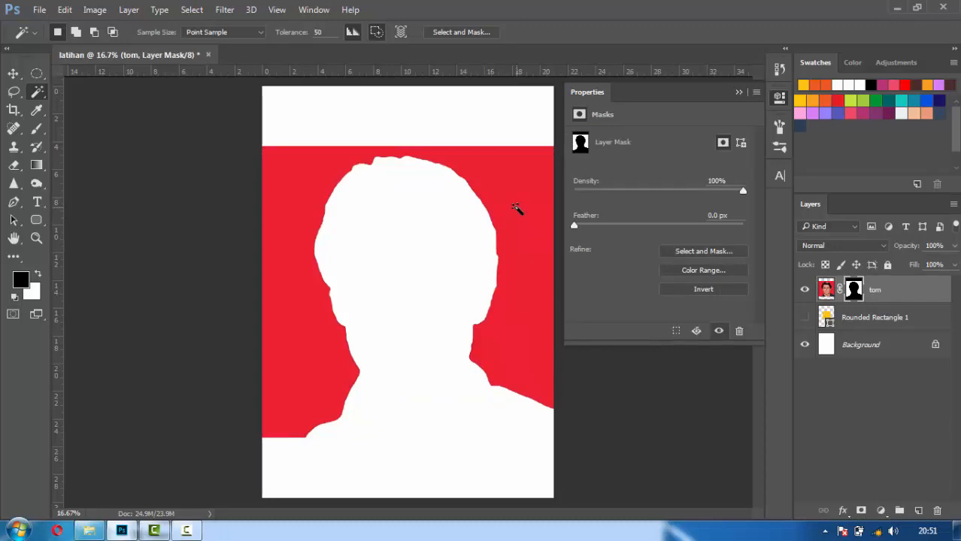
pyautogui.hotkey('ctrl', 'i')
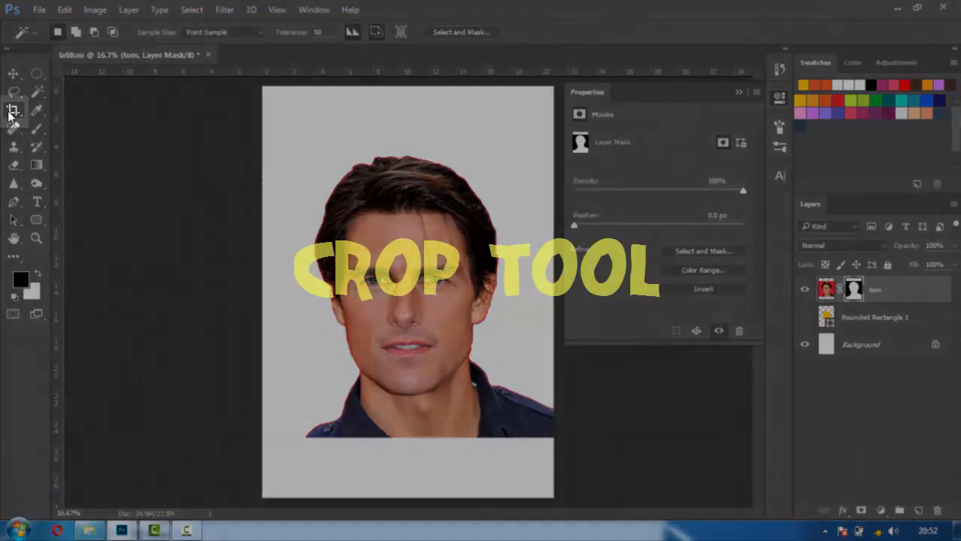
# Crop the page to the portrait's height, trimming the blank white strips above and below it.
pyautogui.click(11, 111)
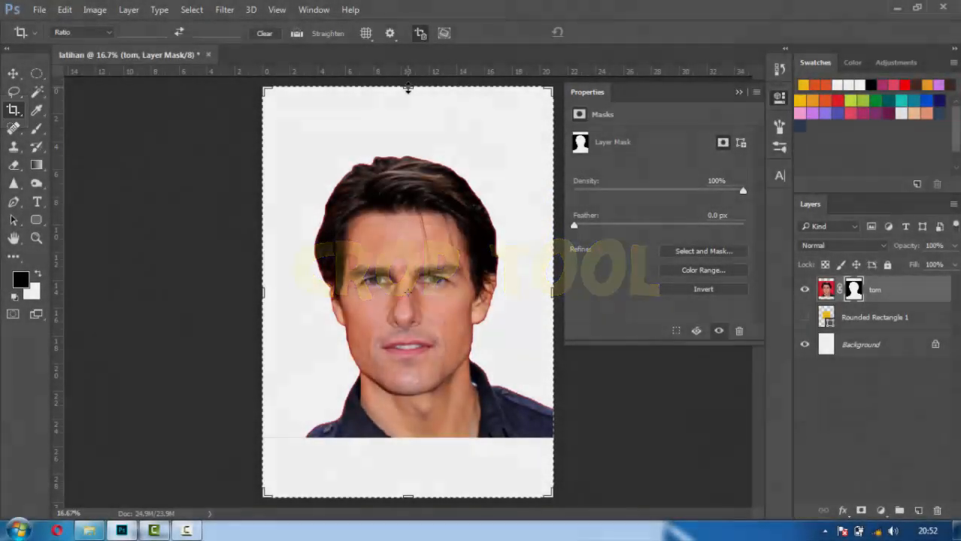
pyautogui.moveTo(403, 89); pyautogui.dragTo(408, 115)
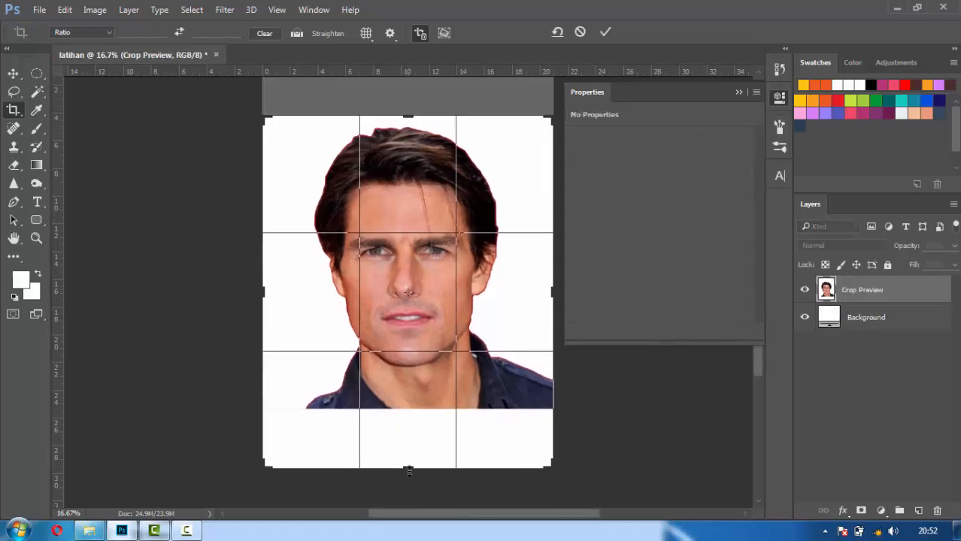
pyautogui.moveTo(408, 471); pyautogui.dragTo(414, 443)
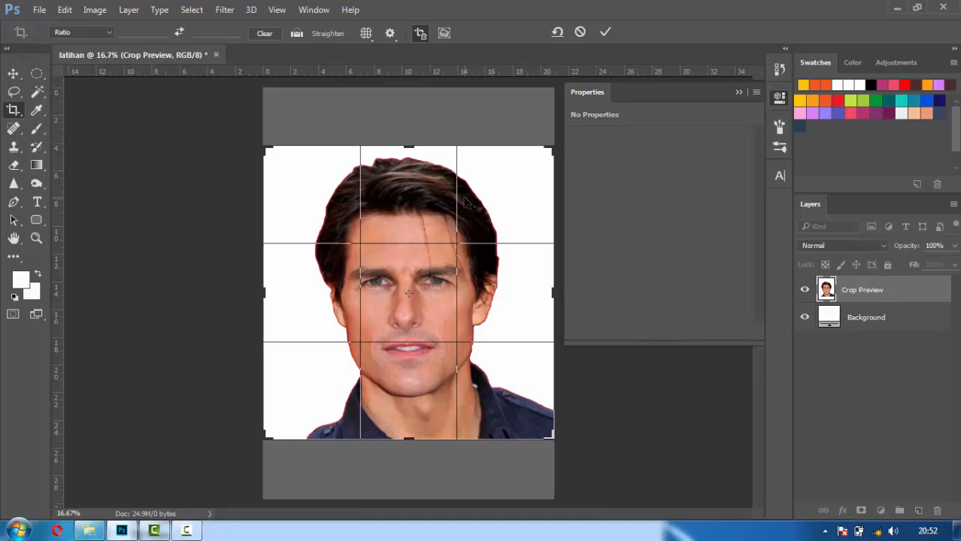
pyautogui.press('Return')
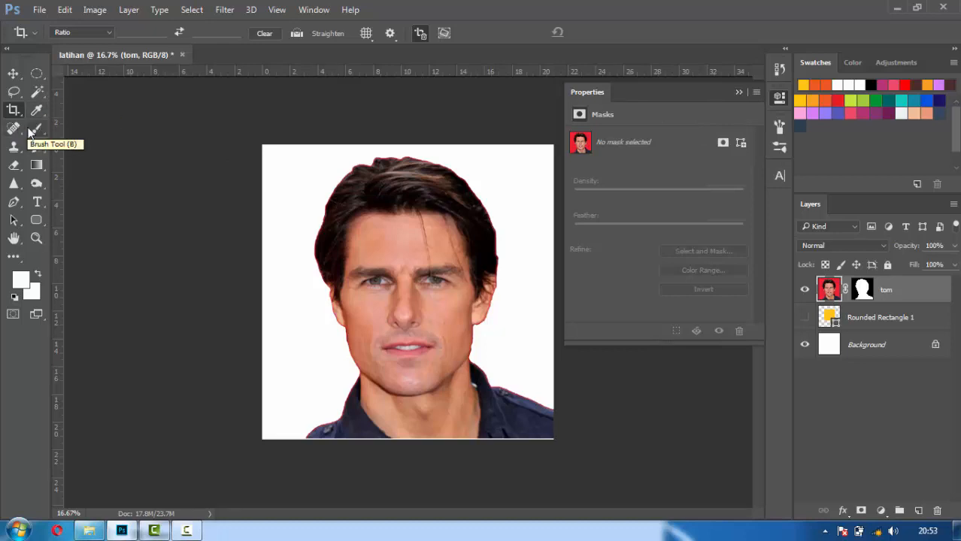
# Hide the tom layer, activate the Brush tool and add a new empty layer.
pyautogui.click(805, 290)
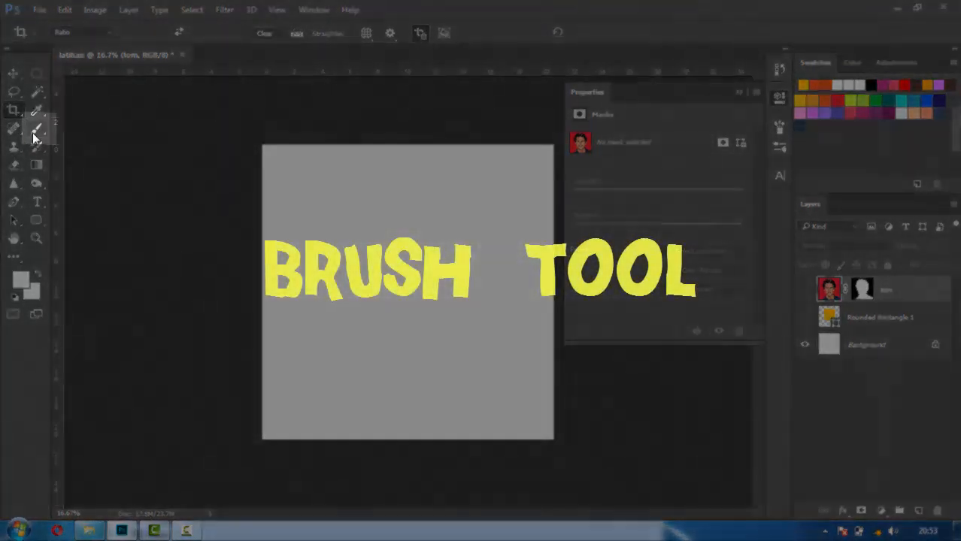
pyautogui.click(33, 133)
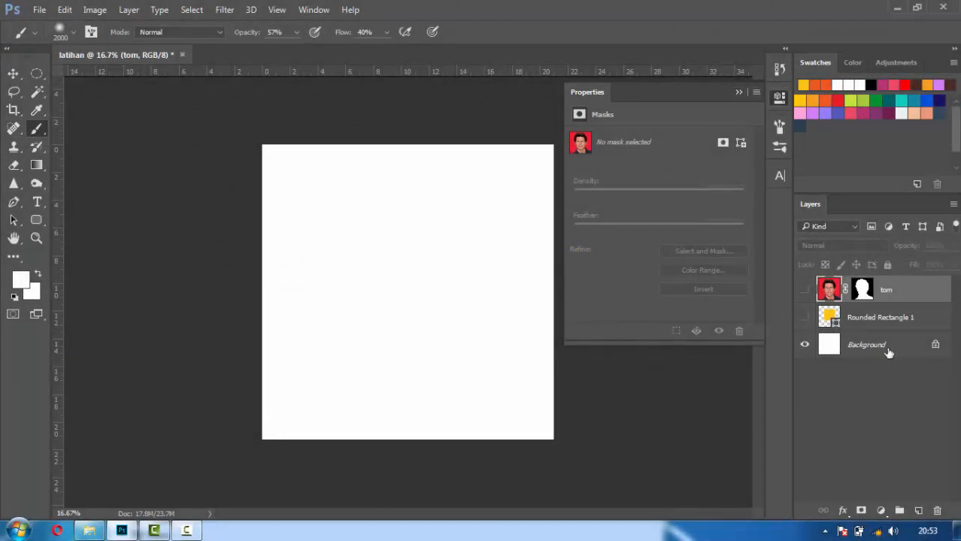
pyautogui.click(918, 511)
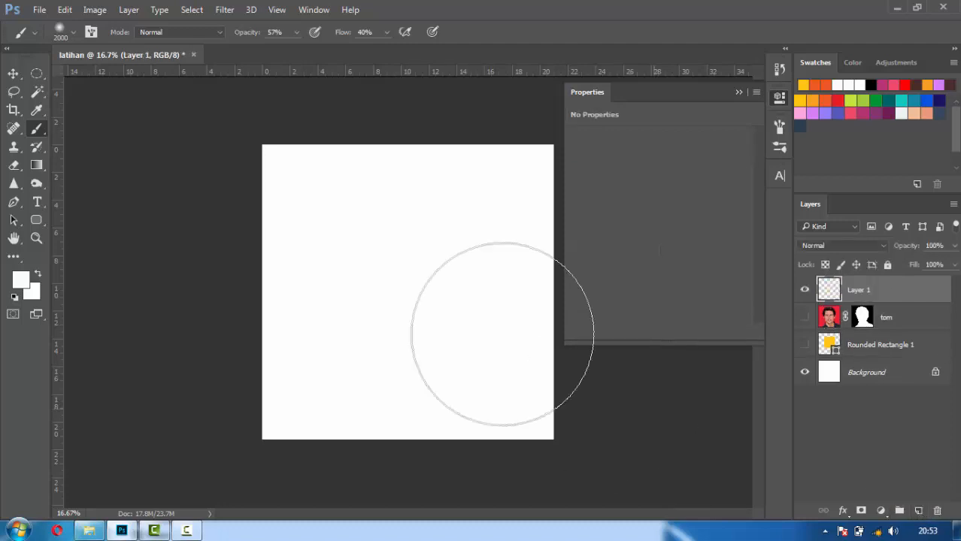
# Set the brush size to 114 px and switch between the soft and hard round tips, ending on the hard round at 100% hardness.
pyautogui.click(72, 32)
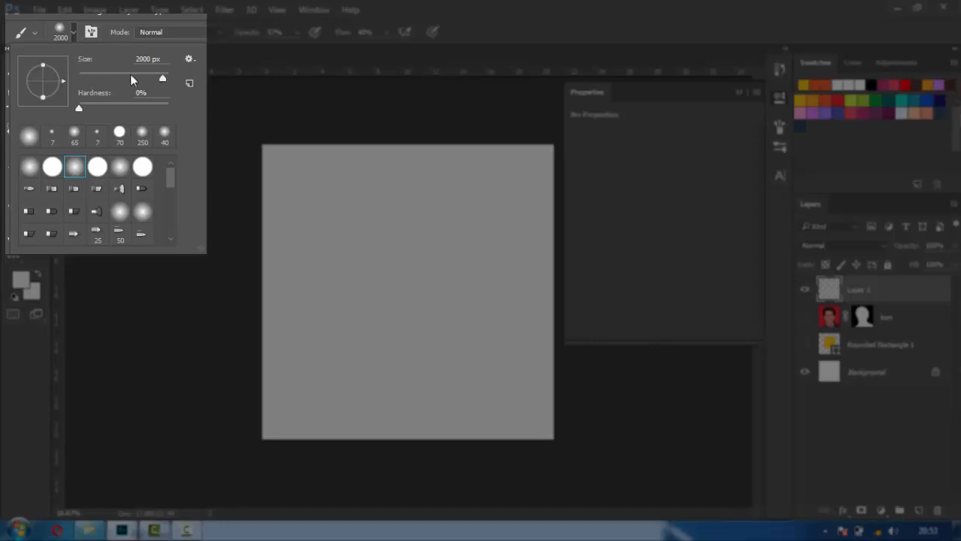
pyautogui.moveTo(161, 78); pyautogui.dragTo(131, 78)
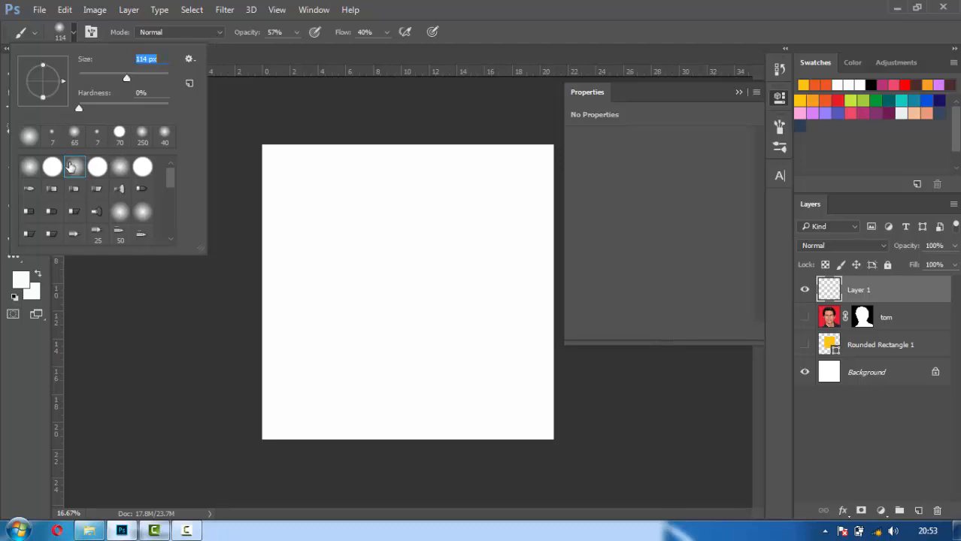
pyautogui.click(30, 169)
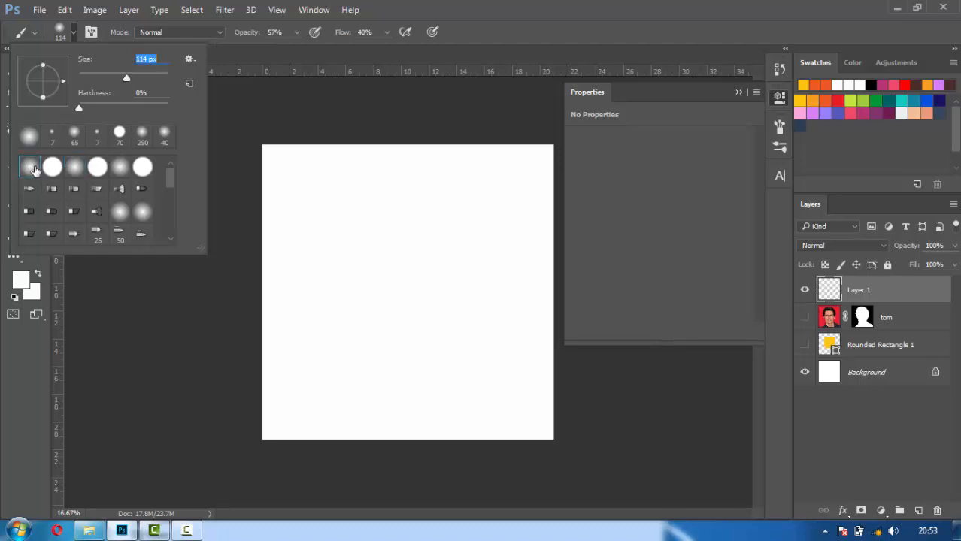
pyautogui.click(52, 169)
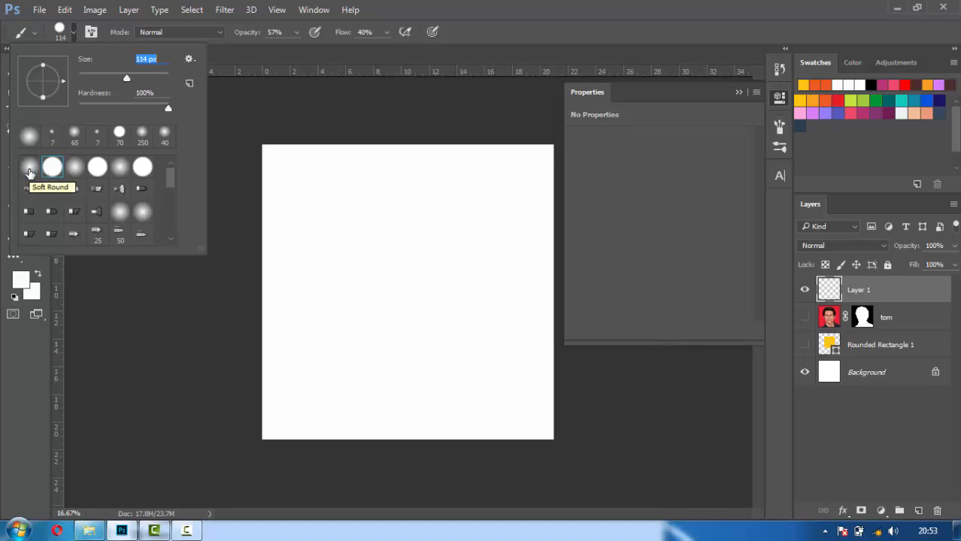
pyautogui.click(30, 170)
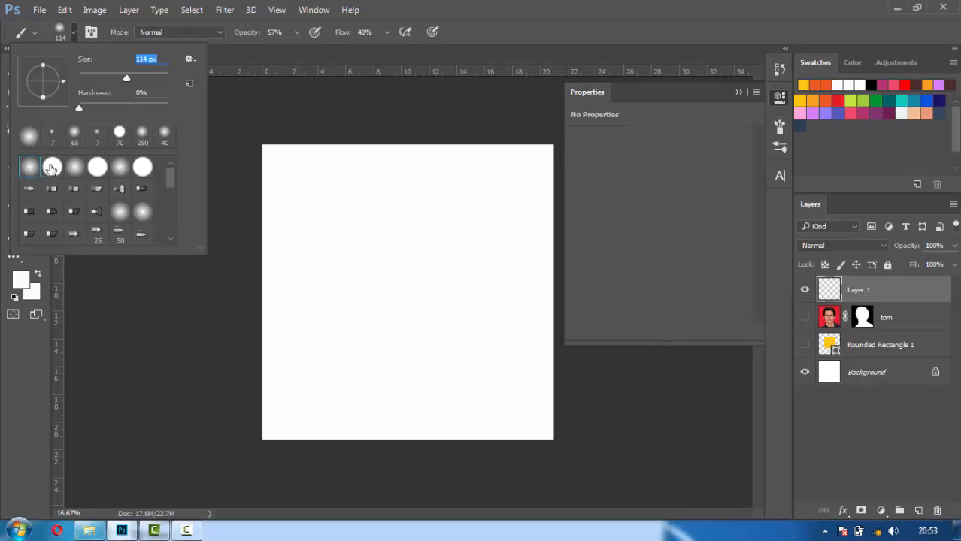
pyautogui.click(50, 169)
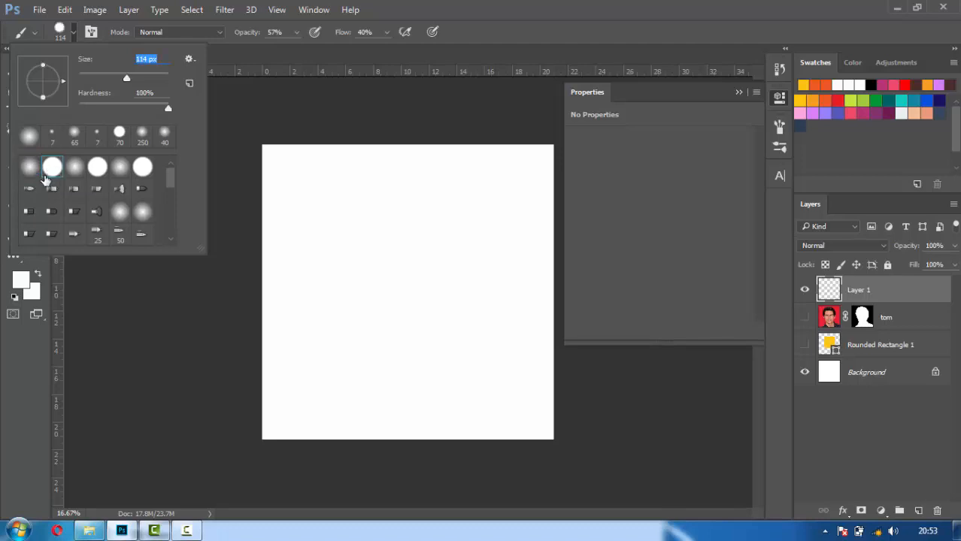
# Switch the brush to the soft round tip and set its opacity and flow to 100%.
pyautogui.click(30, 168)
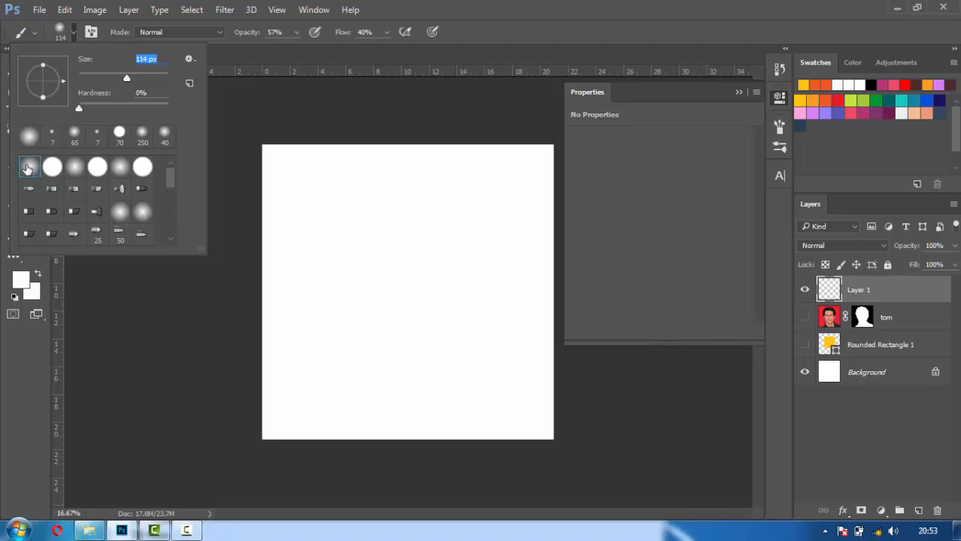
pyautogui.click(258, 32)
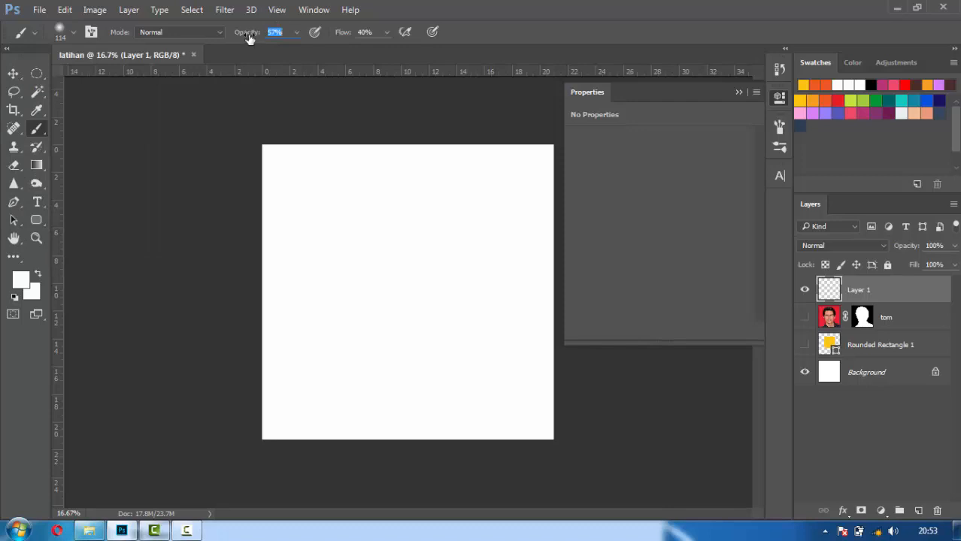
pyautogui.moveTo(249, 39)
pyautogui.mouseDown()
pyautogui.moveTo(274, 32)
pyautogui.moveTo(245, 32)
pyautogui.mouseUp()
pyautogui.click(409, 210)
# Set the foreground color to red #cf1b1b and return to the Brush tool.
pyautogui.click(20, 281)
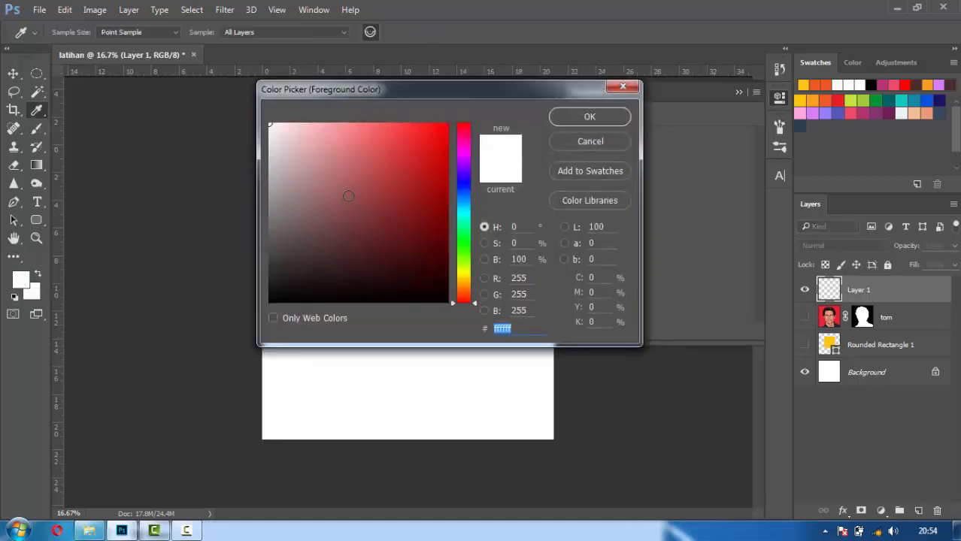
pyautogui.click(425, 157)
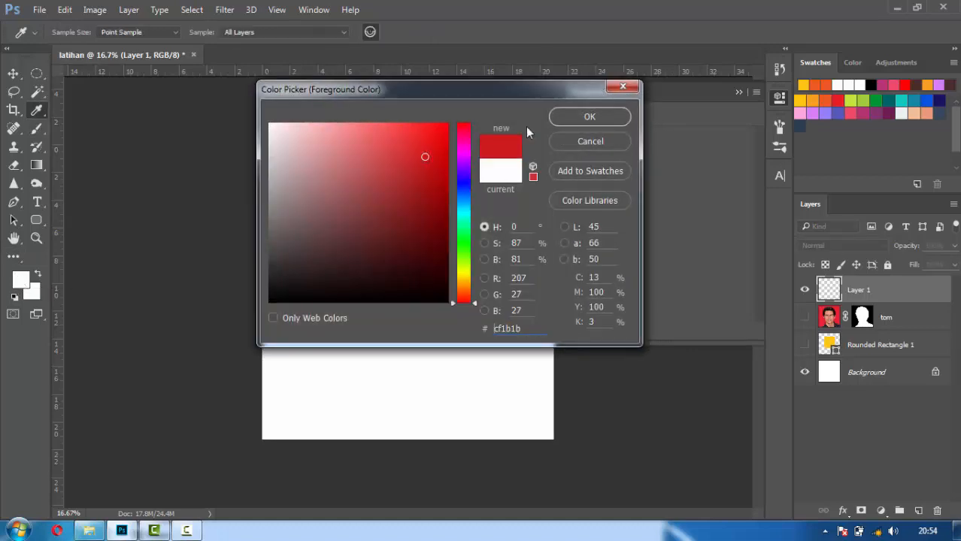
pyautogui.click(589, 116)
pyautogui.press('b')
# Paint a large freehand figure eight in red on Layer 1 and hide the layer.
pyautogui.moveTo(342, 260); pyautogui.dragTo(406, 209)
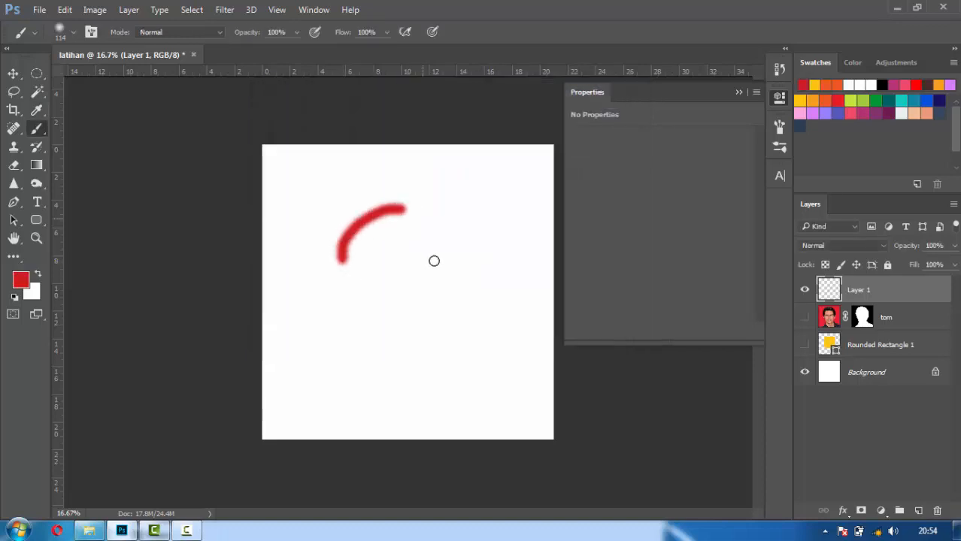
pyautogui.moveTo(434, 261)
pyautogui.mouseDown()
pyautogui.moveTo(358, 366)
pyautogui.moveTo(462, 395)
pyautogui.moveTo(483, 332)
pyautogui.mouseUp()
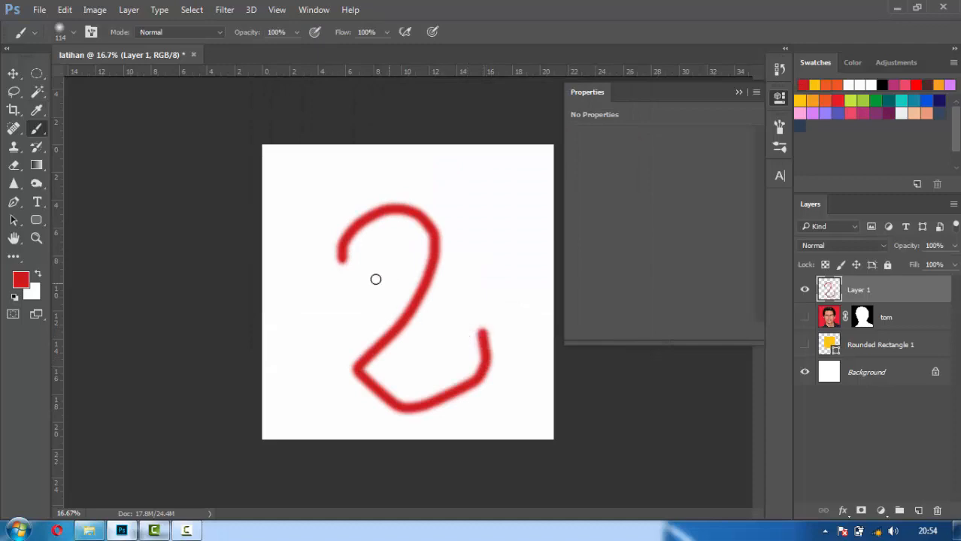
pyautogui.moveTo(339, 259); pyautogui.dragTo(479, 336)
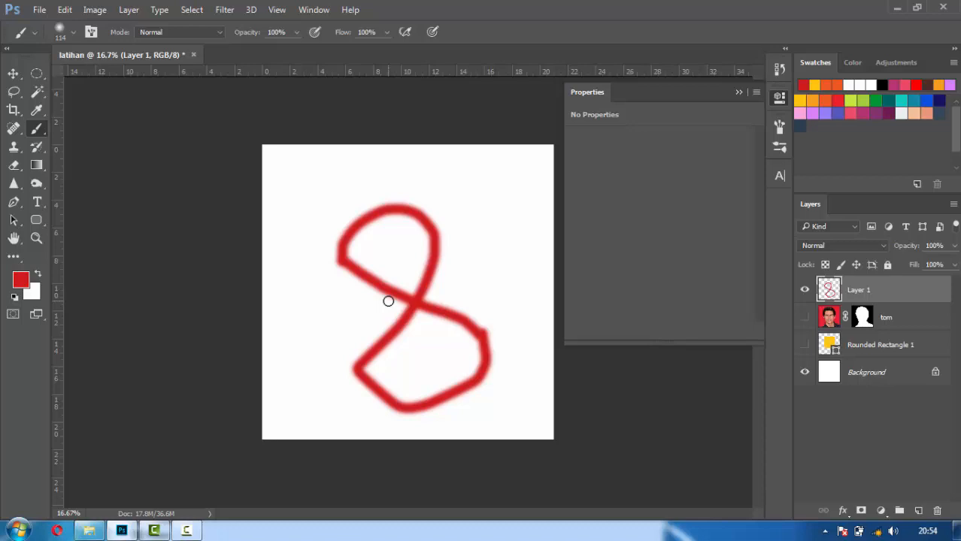
pyautogui.click(805, 290)
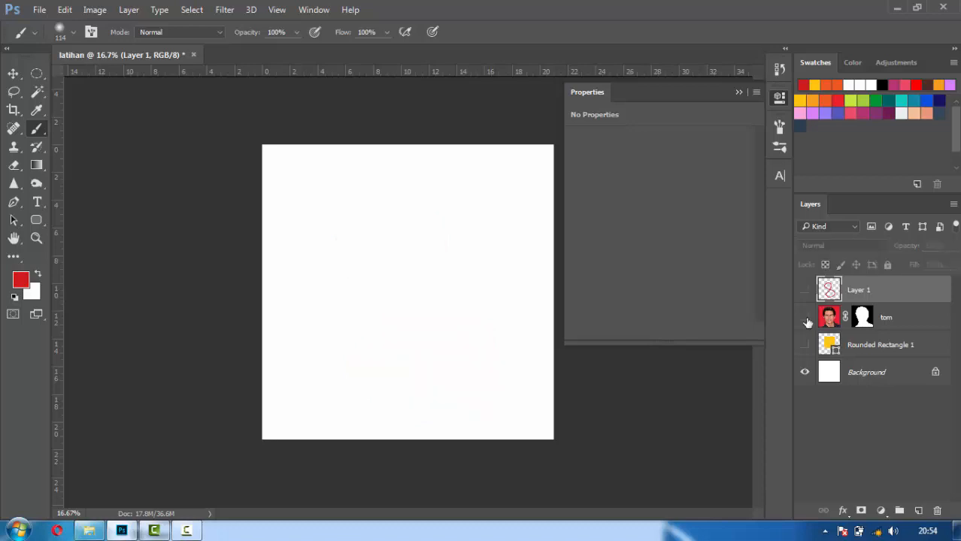
# Add a new empty layer and delete the Layer 1, tom and Rounded Rectangle 1 layers.
pyautogui.click(12, 149)
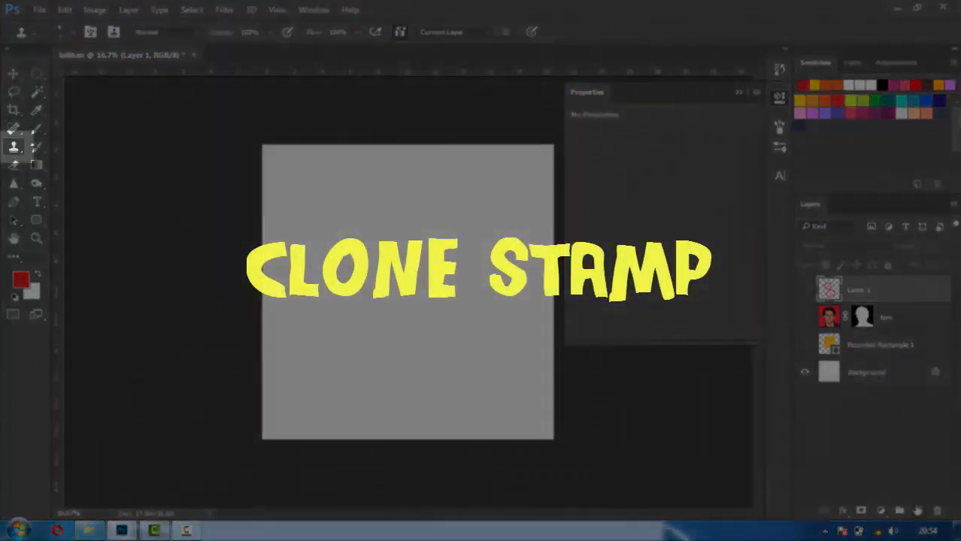
pyautogui.click(919, 511)
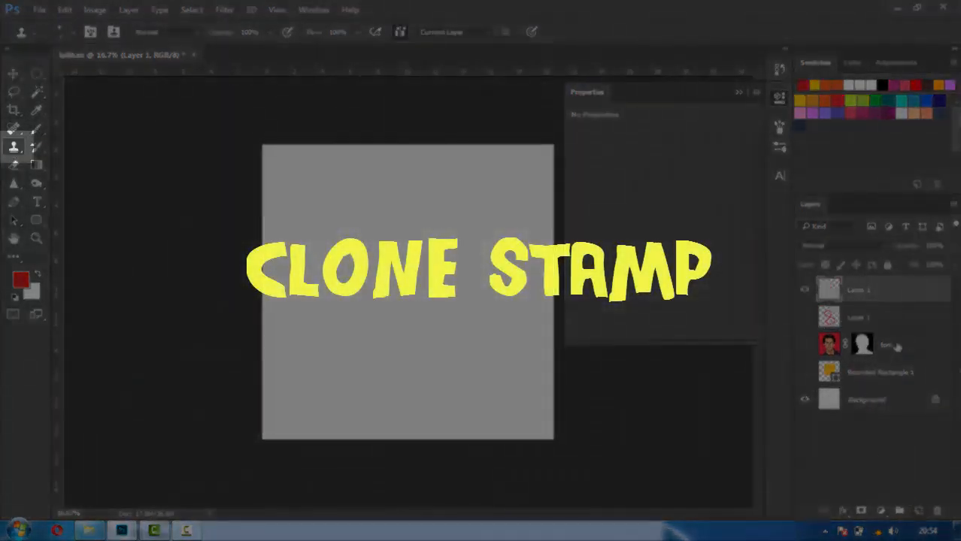
pyautogui.click(893, 373)
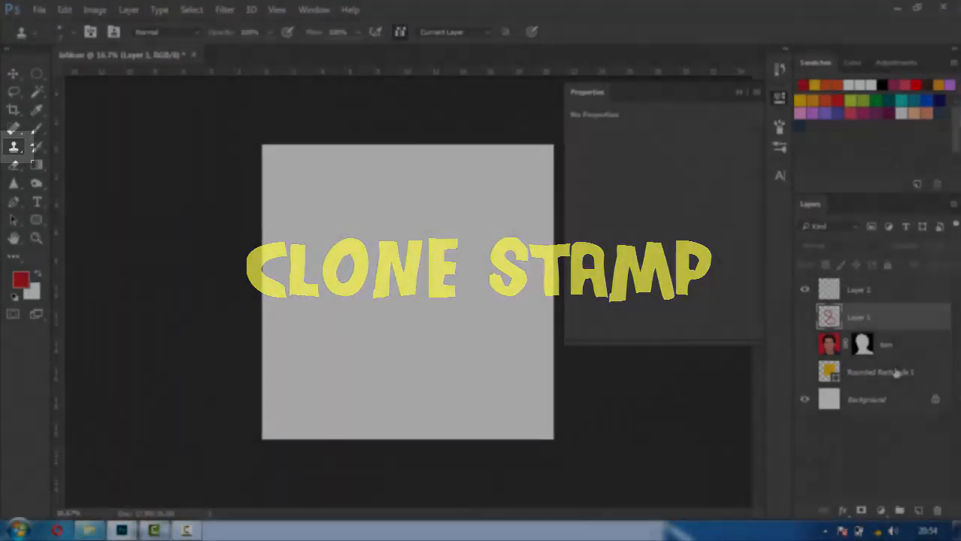
pyautogui.press('Delete')
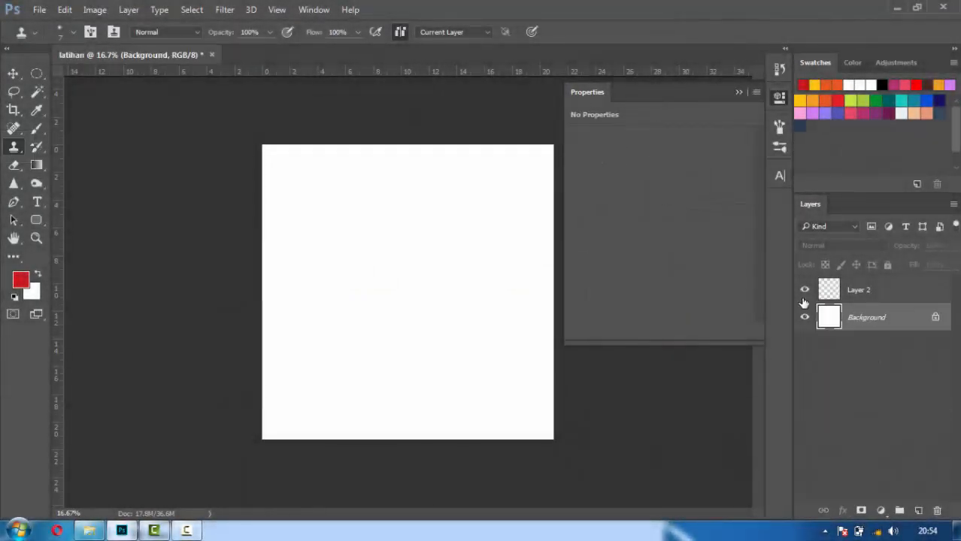
pyautogui.click(859, 300)
# Place the ruang image from the modul 1 folder and enlarge it to about 118% so it spans the page width.
pyautogui.click(89, 531)
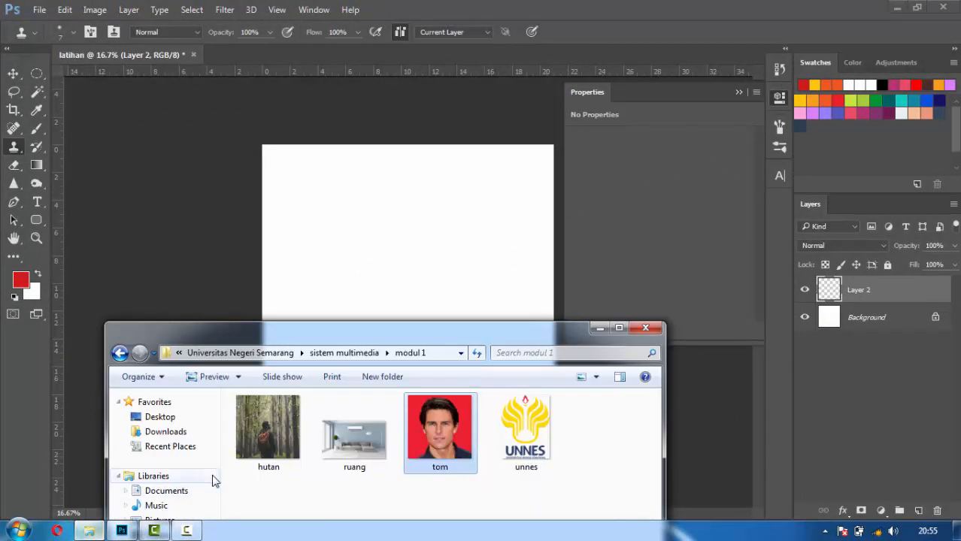
pyautogui.moveTo(368, 449); pyautogui.dragTo(376, 276)
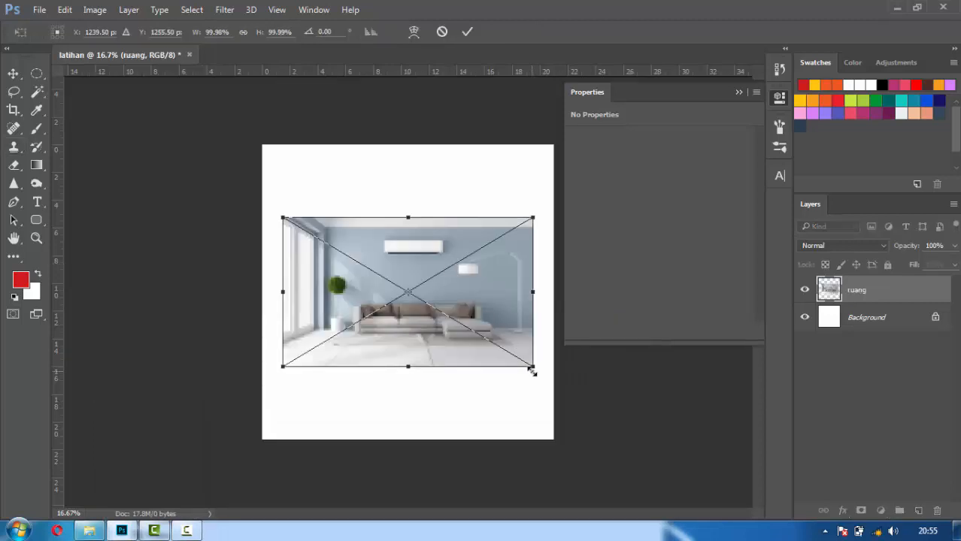
pyautogui.moveTo(533, 370); pyautogui.dragTo(556, 382)
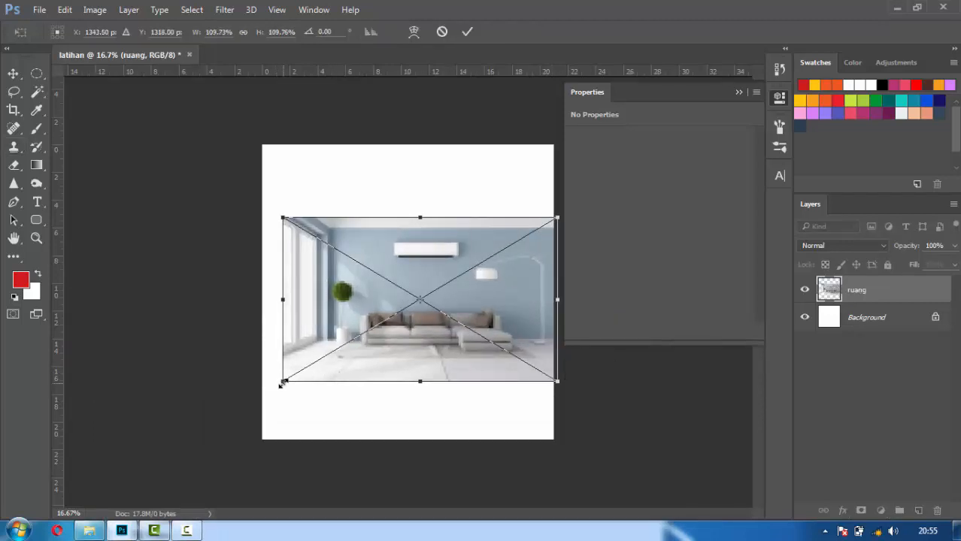
pyautogui.moveTo(282, 383); pyautogui.dragTo(262, 394)
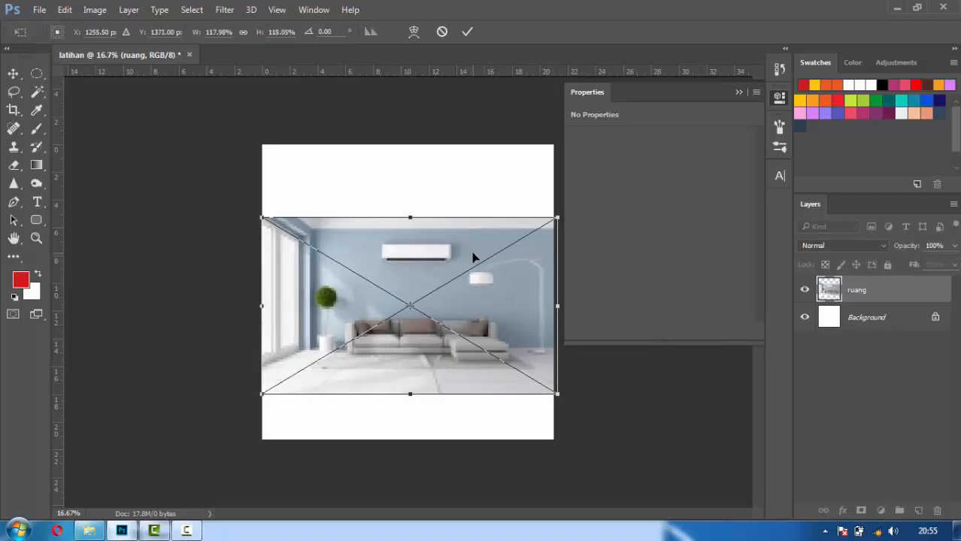
pyautogui.press('s')
pyautogui.press('Return')
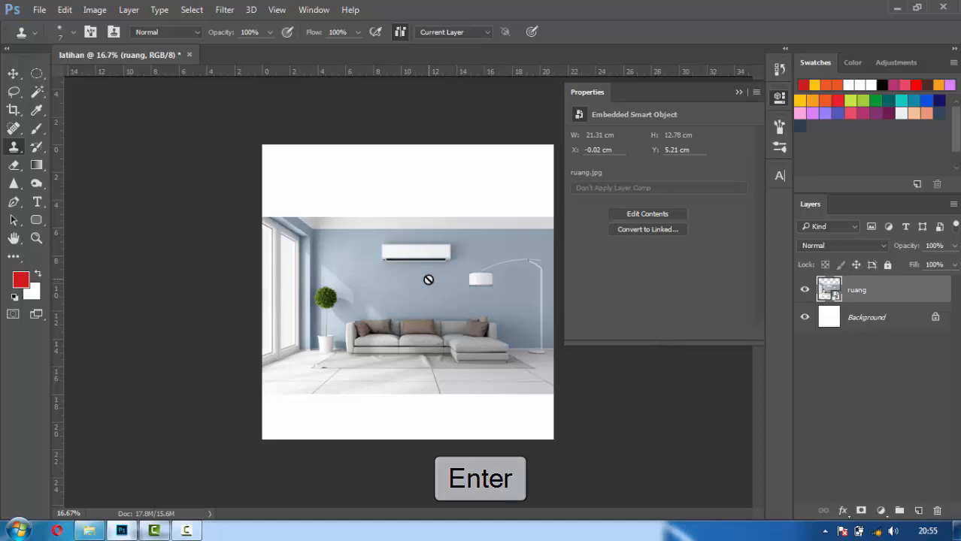
pyautogui.click(739, 93)
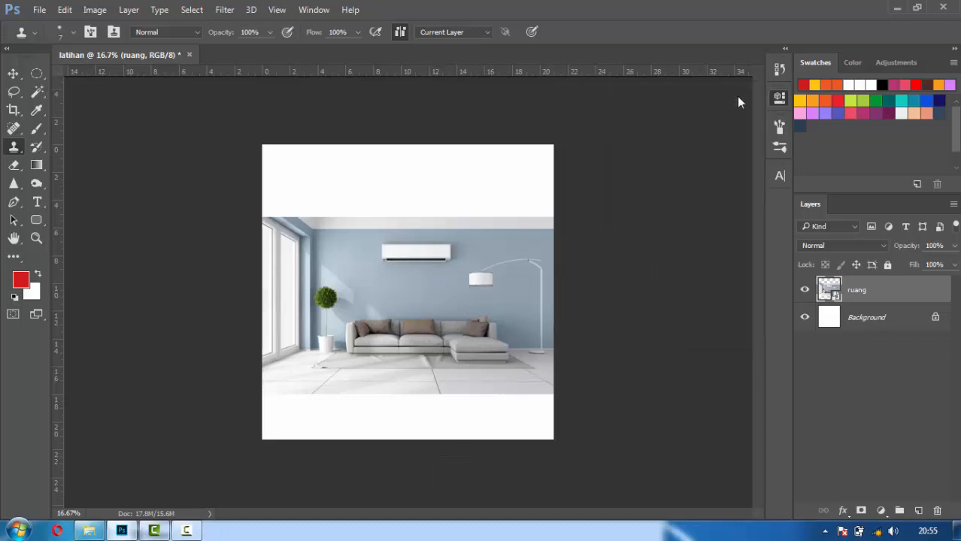
# Examine the living room photo at closer magnification, including the wall around the air conditioner, the sofa and the lamp.
pyautogui.click(31, 236)
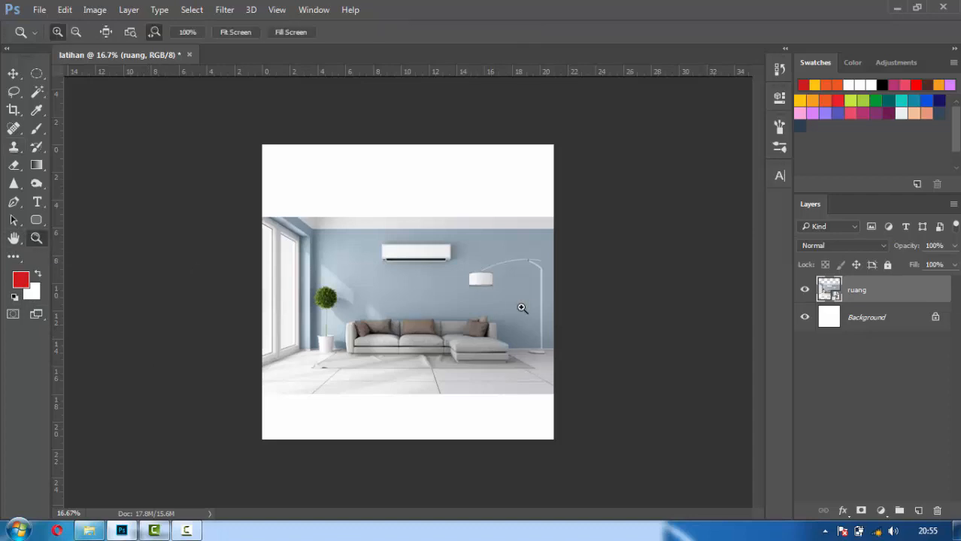
pyautogui.click(431, 282)
pyautogui.click(431, 282)
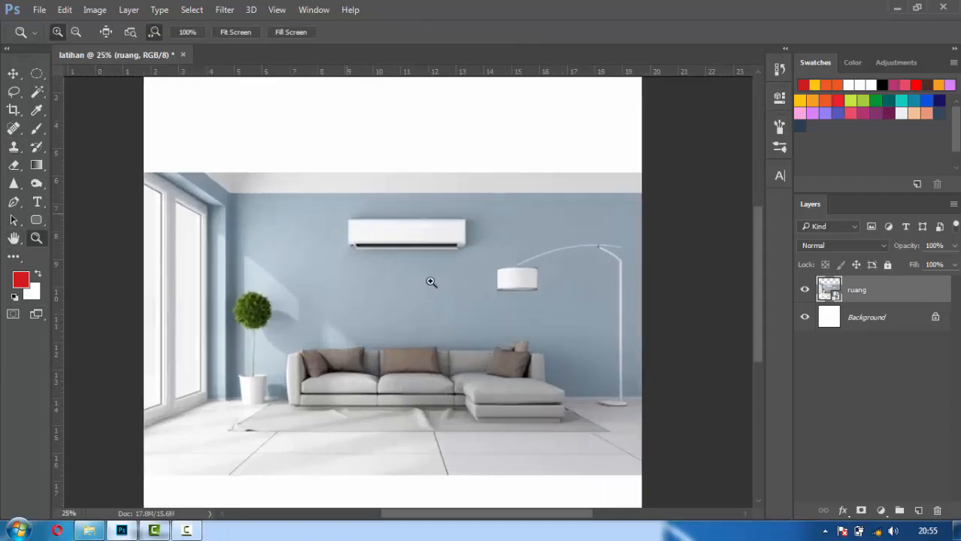
pyautogui.scroll(-3, 425, 281)
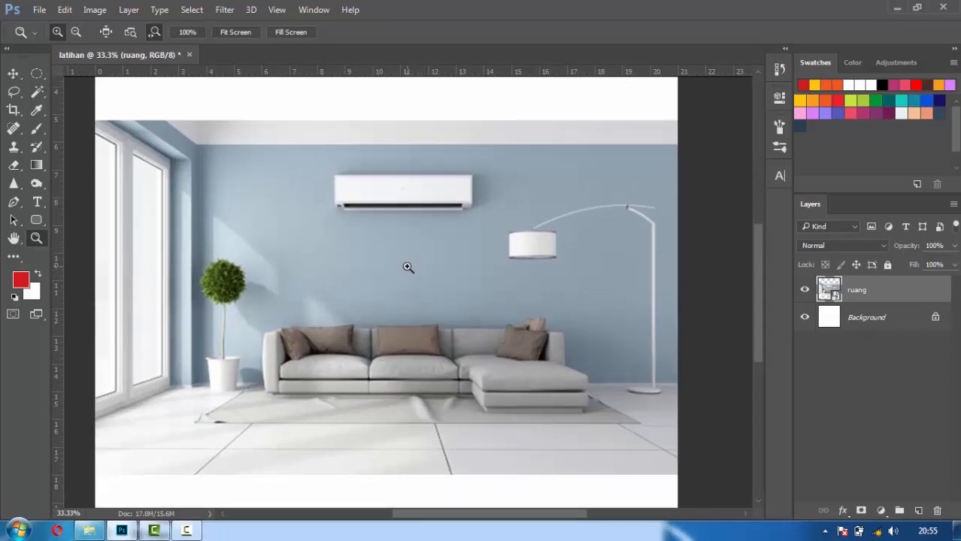
pyautogui.hscroll(-2, 406, 269)
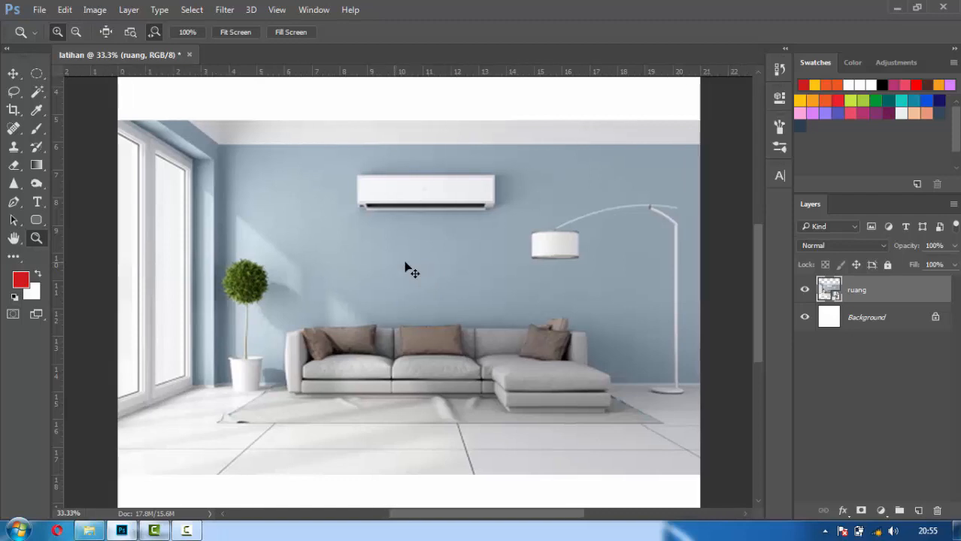
pyautogui.hscroll(1, 406, 269)
pyautogui.hscroll(-6, 406, 270)
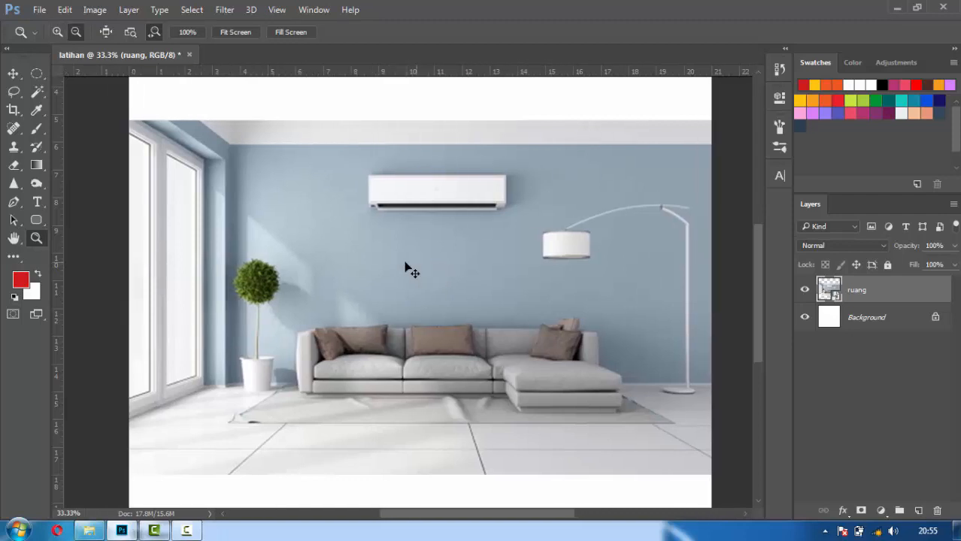
pyautogui.hscroll(3, 406, 269)
pyautogui.hscroll(5, 406, 269)
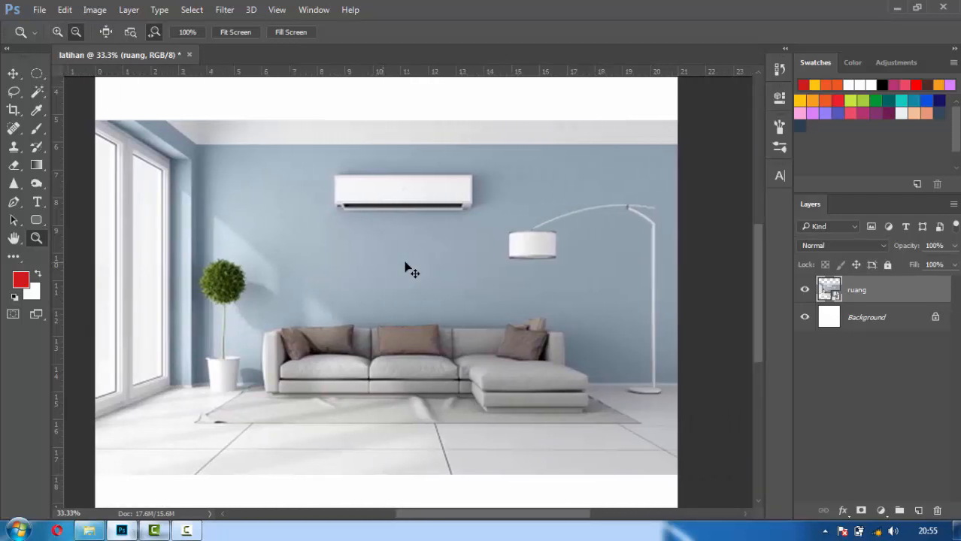
pyautogui.hscroll(-3, 403, 248)
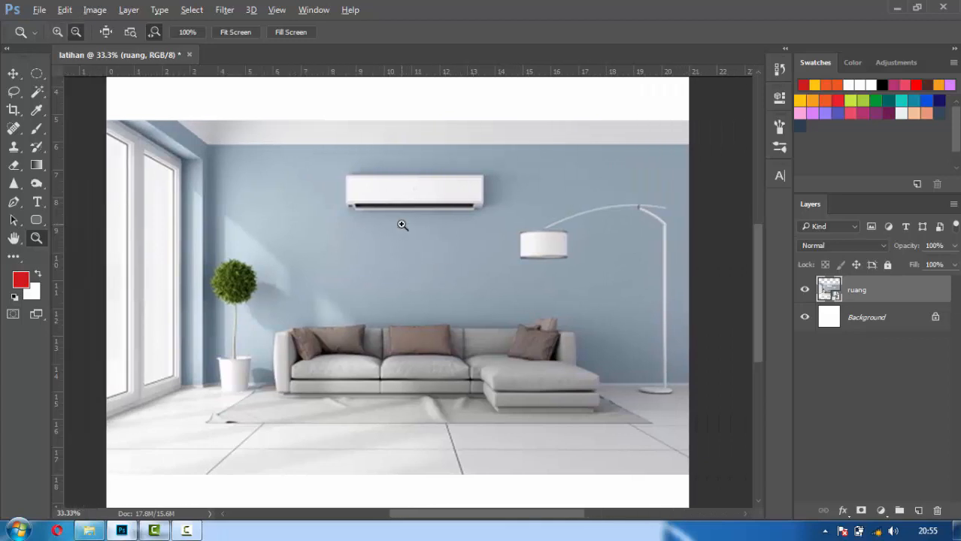
pyautogui.scroll(2, 402, 225)
pyautogui.scroll(-2, 400, 243)
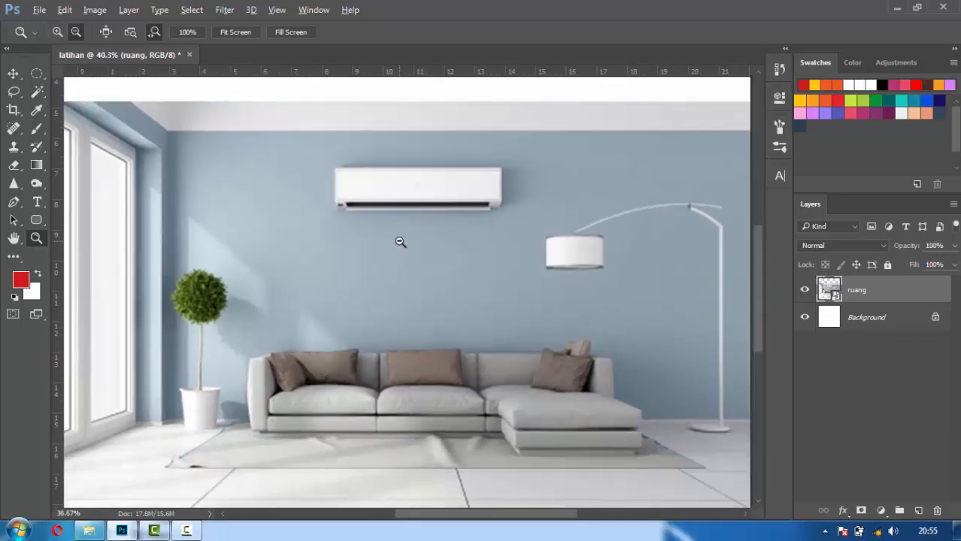
pyautogui.scroll(1, 400, 242)
pyautogui.scroll(-2, 400, 241)
pyautogui.scroll(-1, 400, 240)
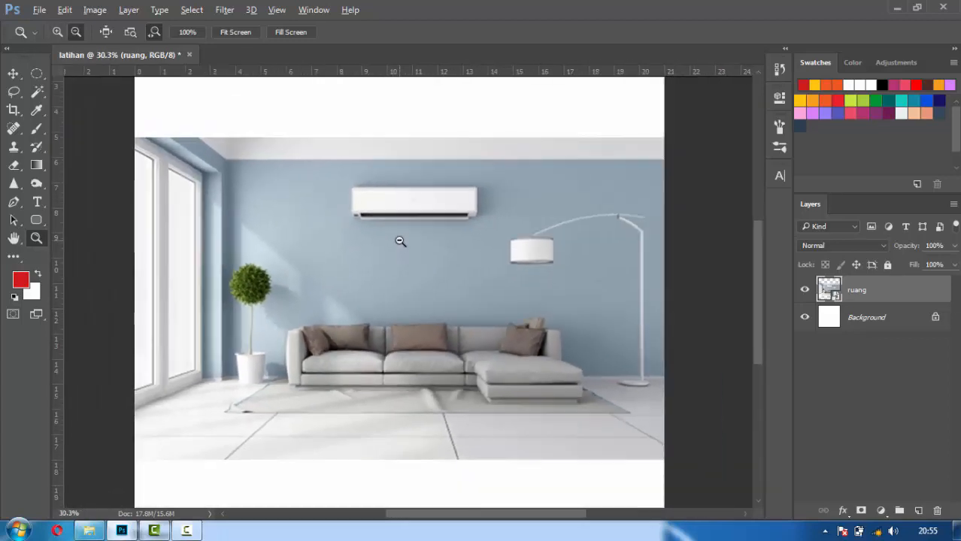
pyautogui.scroll(2, 400, 240)
pyautogui.scroll(-1, 400, 241)
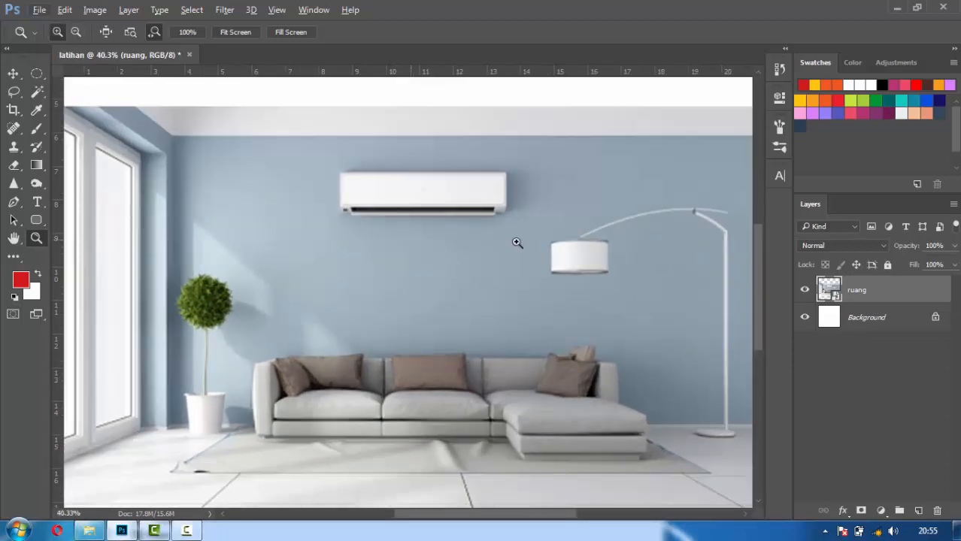
pyautogui.scroll(-1, 615, 235)
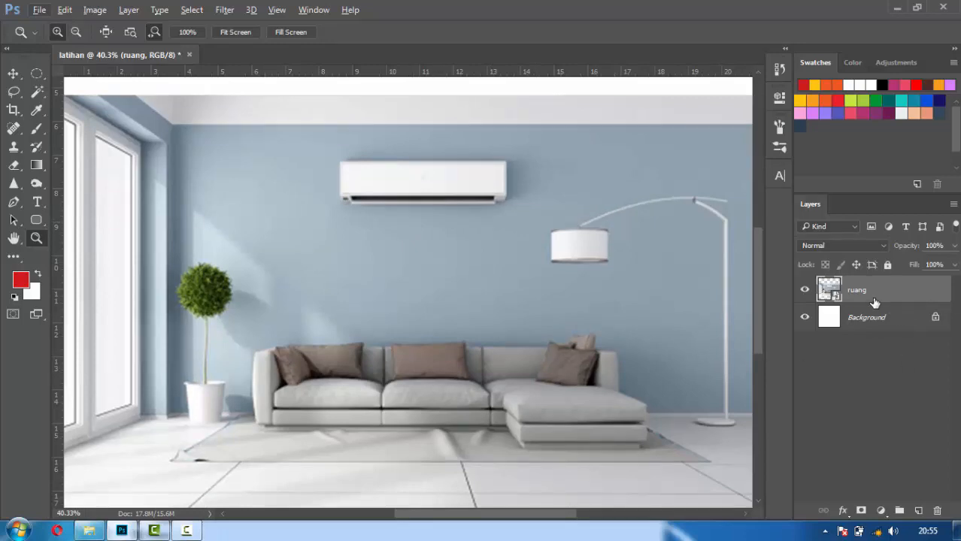
# Rasterize the ruang layer and activate the Clone Stamp tool.
pyautogui.rightClick(846, 301)
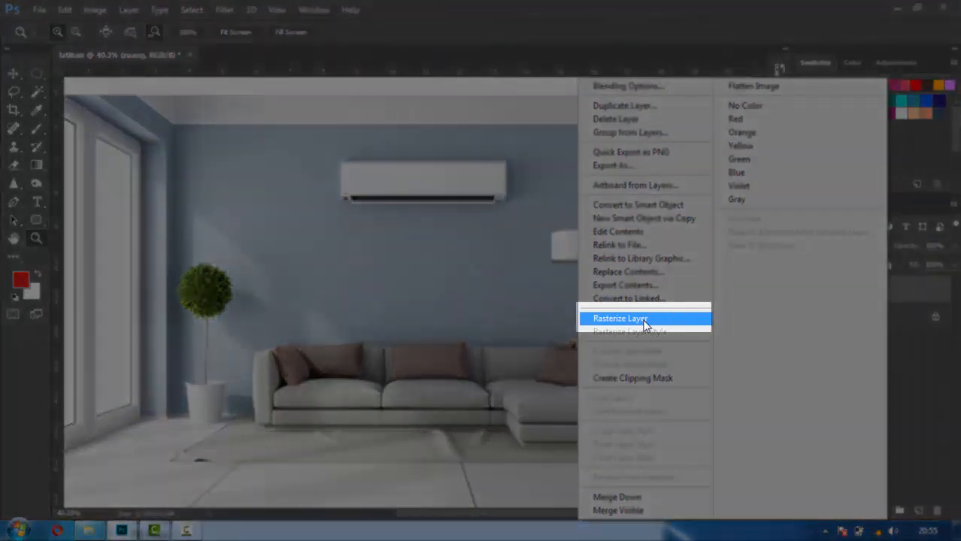
pyautogui.click(643, 320)
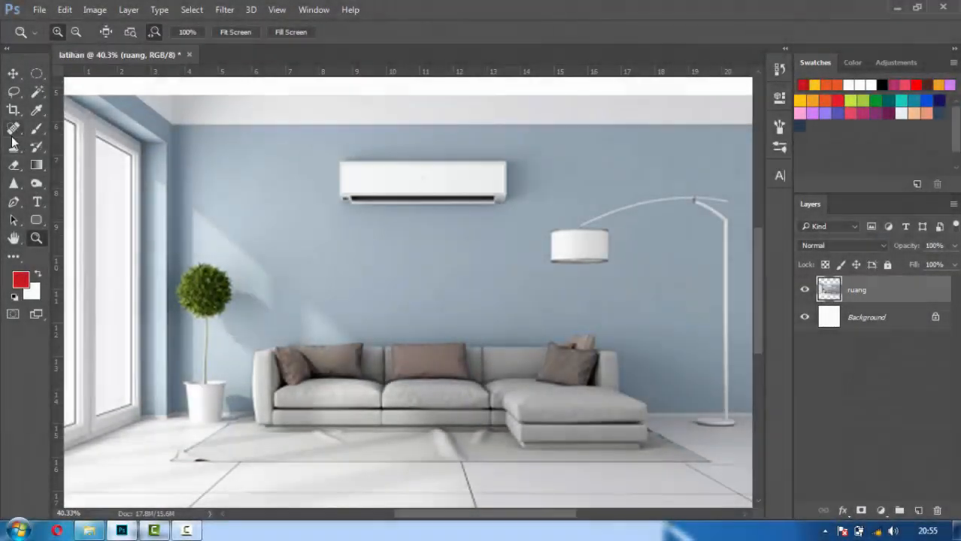
pyautogui.click(14, 146)
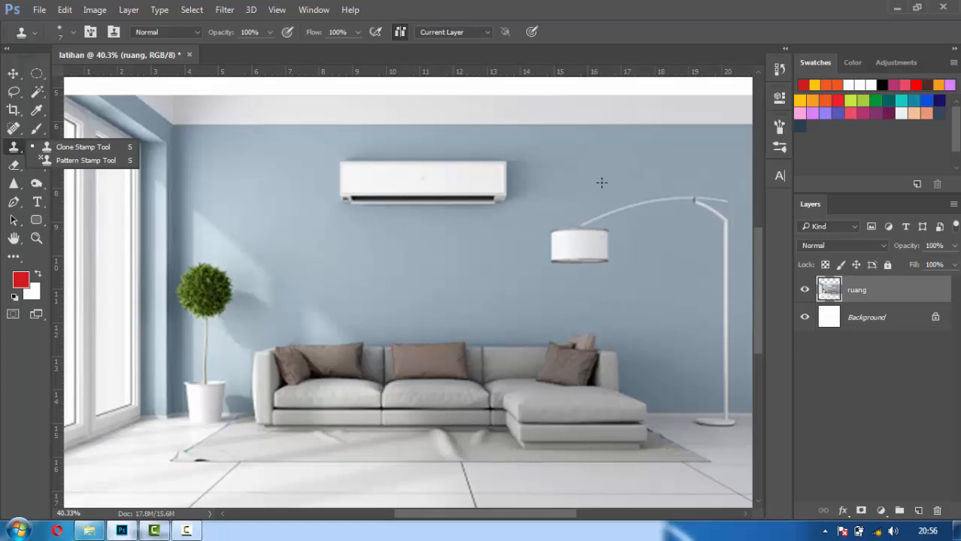
# Set the Clone Stamp brush size to 47 px.
pyautogui.press('alt')
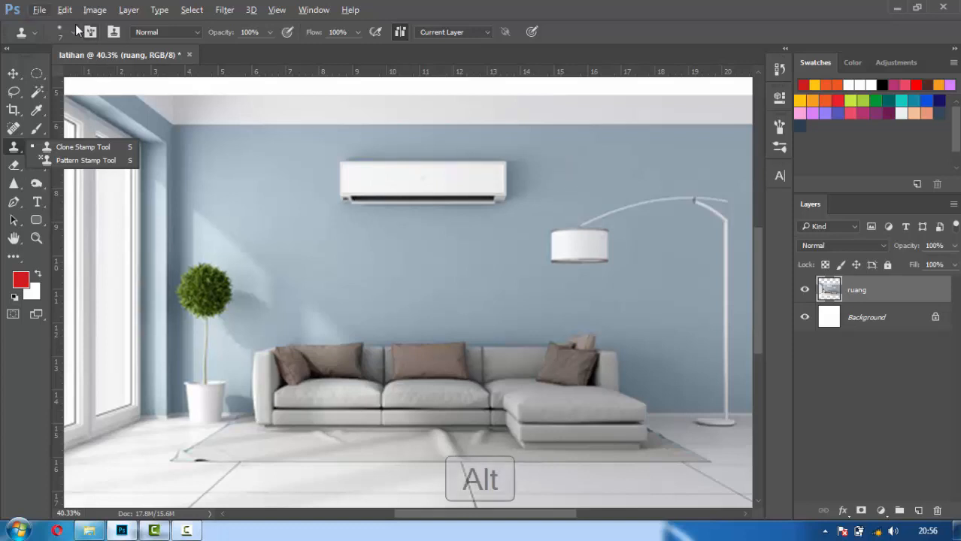
pyautogui.click(73, 30)
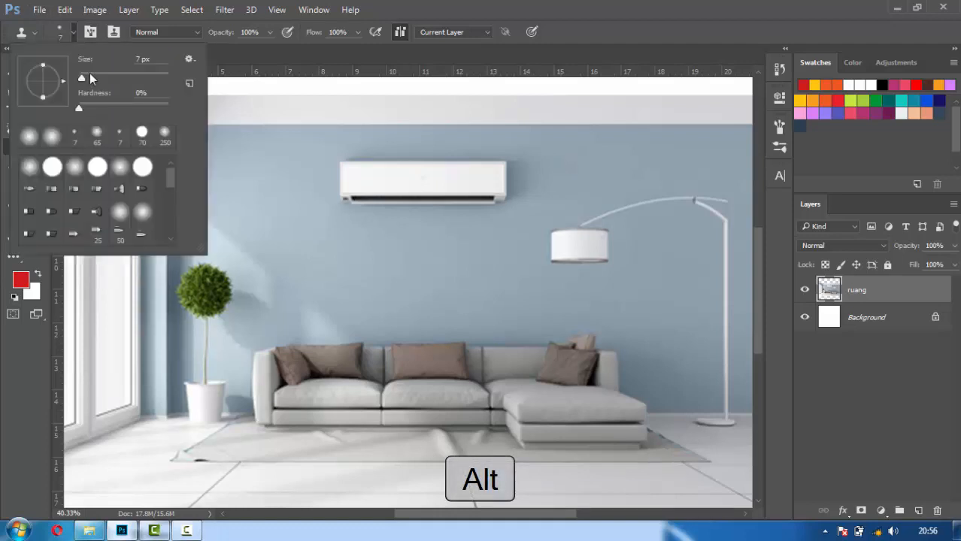
pyautogui.moveTo(78, 78); pyautogui.dragTo(99, 77)
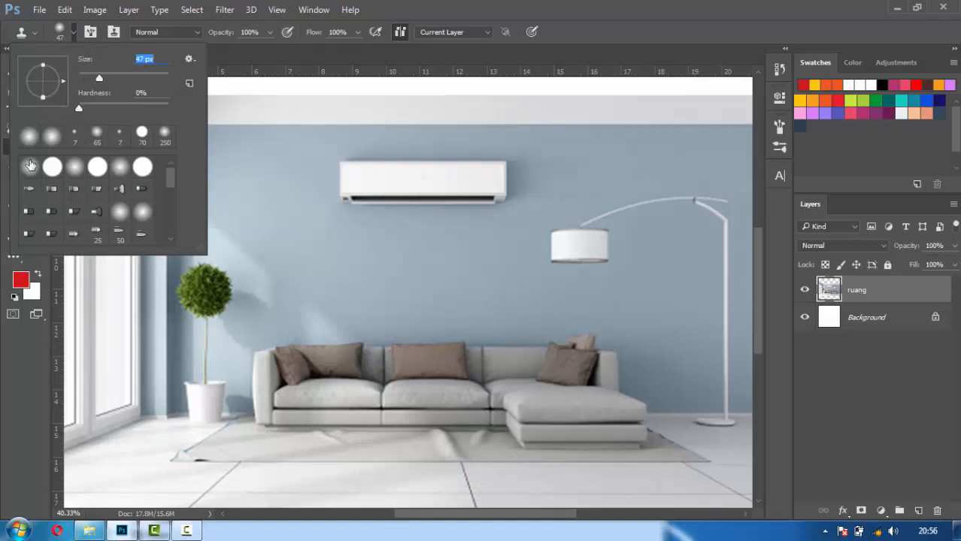
# Choose a soft round Clone Stamp brush at 88 px and clone sampled wall over the right end of the air conditioner.
pyautogui.click(30, 165)
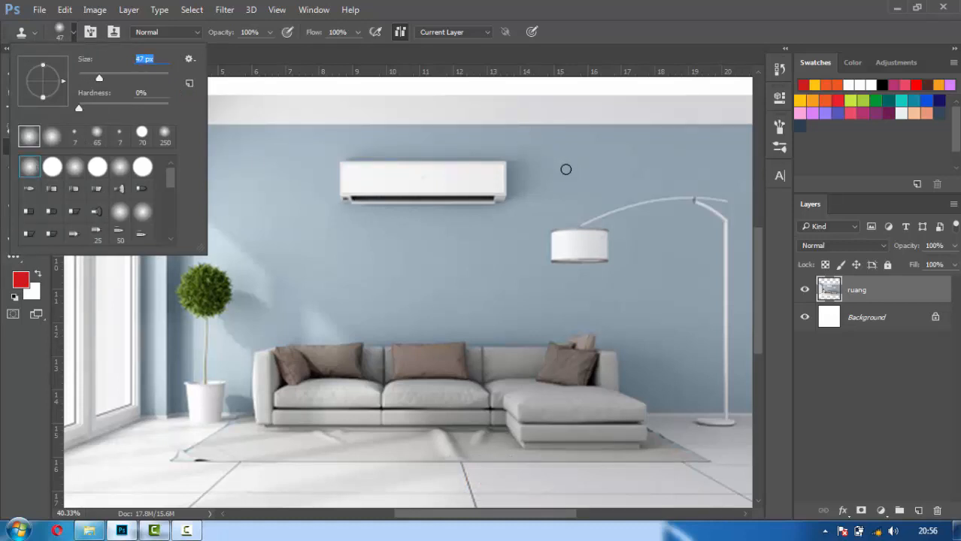
pyautogui.click(117, 78)
pyautogui.keyDown('alt'); pyautogui.click(572, 166); pyautogui.keyUp('alt')
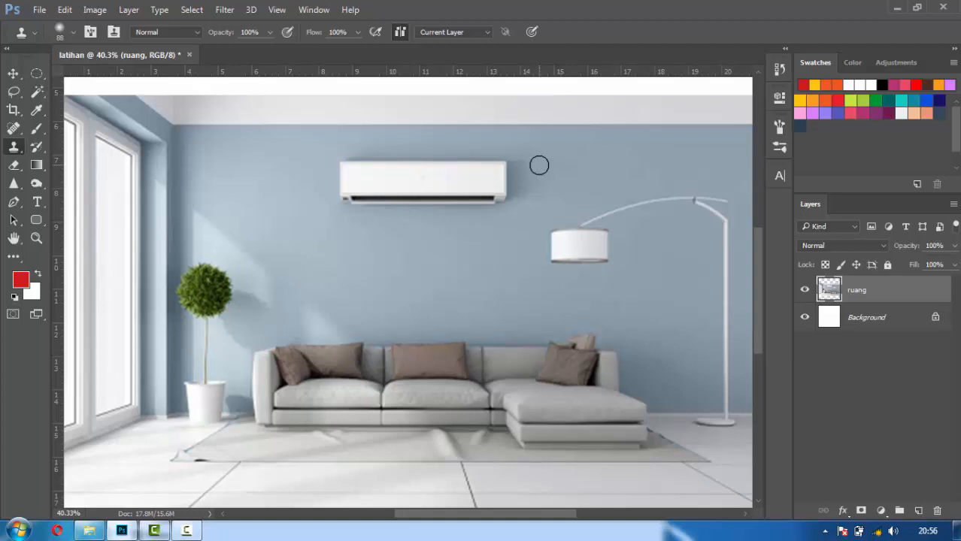
pyautogui.moveTo(503, 165)
pyautogui.mouseDown()
pyautogui.moveTo(539, 172)
pyautogui.moveTo(498, 177)
pyautogui.moveTo(538, 190)
pyautogui.moveTo(487, 190)
pyautogui.moveTo(514, 196)
pyautogui.moveTo(479, 201)
pyautogui.moveTo(507, 192)
pyautogui.moveTo(509, 183)
pyautogui.moveTo(483, 184)
pyautogui.moveTo(515, 165)
pyautogui.moveTo(465, 167)
pyautogui.moveTo(500, 176)
pyautogui.moveTo(468, 177)
pyautogui.moveTo(503, 186)
pyautogui.moveTo(471, 192)
pyautogui.mouseUp()
pyautogui.keyDown('alt'); pyautogui.click(533, 181); pyautogui.keyUp('alt')
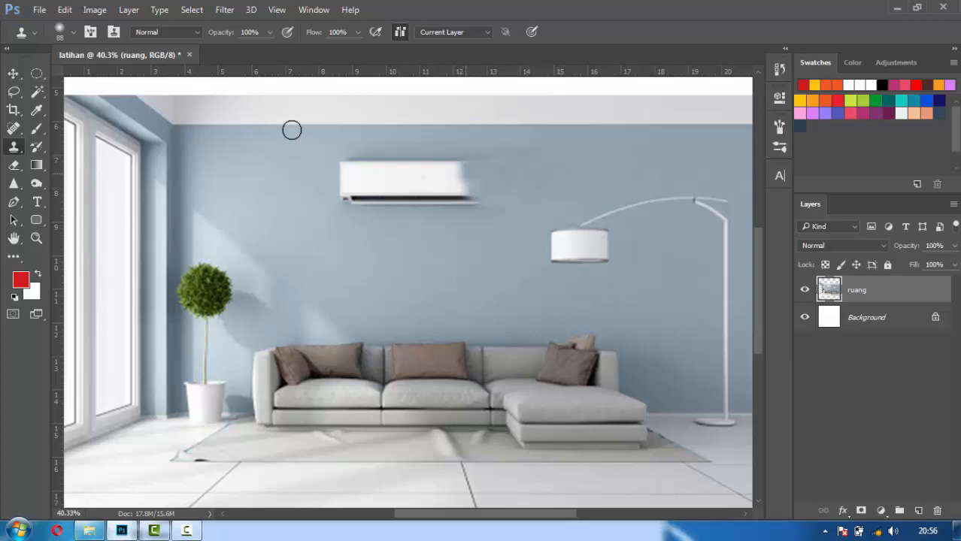
# Enlarge the Clone Stamp brush to 149 px and clone the blue wall over the rest of the air conditioner.
pyautogui.click(74, 32)
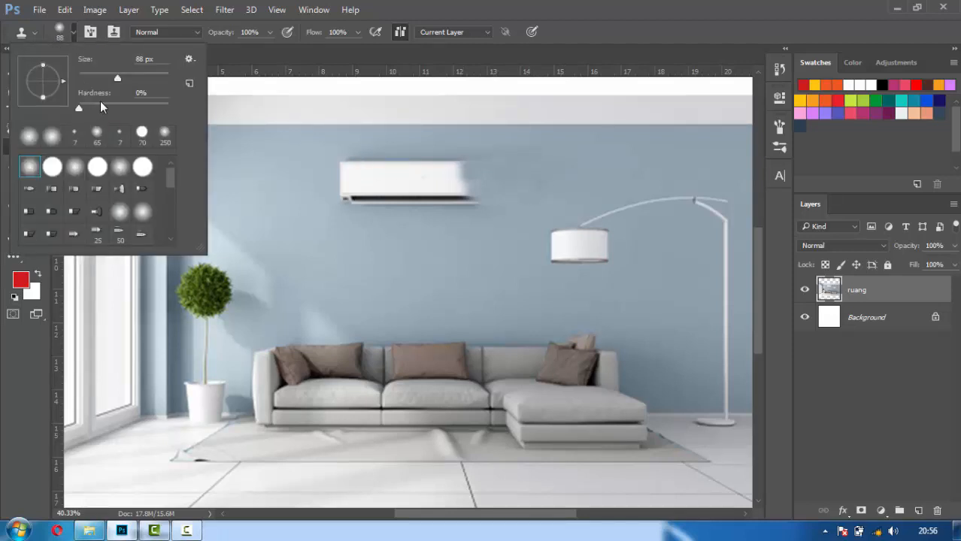
pyautogui.click(136, 76)
pyautogui.keyDown('alt'); pyautogui.click(592, 176); pyautogui.keyUp('alt')
pyautogui.moveTo(503, 170)
pyautogui.mouseDown()
pyautogui.moveTo(450, 167)
pyautogui.moveTo(423, 186)
pyautogui.moveTo(511, 195)
pyautogui.moveTo(448, 201)
pyautogui.moveTo(423, 196)
pyautogui.moveTo(458, 191)
pyautogui.moveTo(420, 190)
pyautogui.moveTo(418, 199)
pyautogui.moveTo(437, 193)
pyautogui.mouseUp()
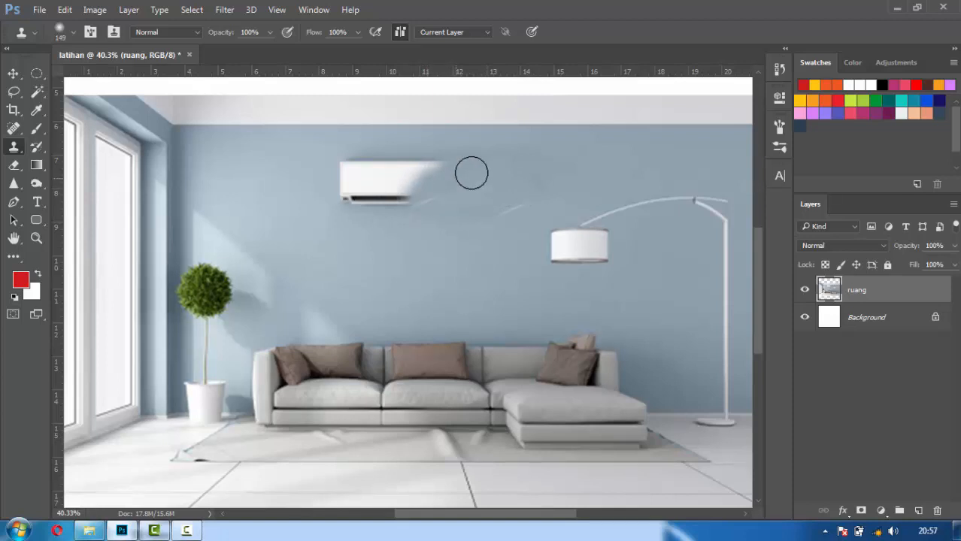
pyautogui.moveTo(467, 164)
pyautogui.mouseDown()
pyautogui.moveTo(399, 162)
pyautogui.moveTo(469, 174)
pyautogui.moveTo(407, 178)
pyautogui.moveTo(432, 191)
pyautogui.moveTo(422, 202)
pyautogui.moveTo(395, 197)
pyautogui.mouseUp()
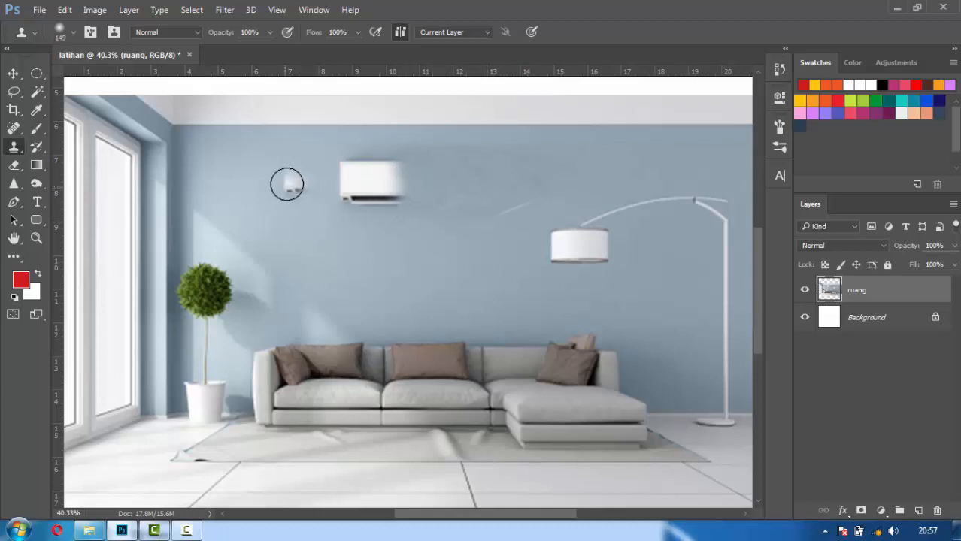
pyautogui.moveTo(284, 172)
pyautogui.mouseDown()
pyautogui.moveTo(384, 172)
pyautogui.moveTo(334, 187)
pyautogui.moveTo(358, 196)
pyautogui.moveTo(339, 203)
pyautogui.moveTo(360, 194)
pyautogui.moveTo(346, 167)
pyautogui.moveTo(401, 168)
pyautogui.moveTo(369, 171)
pyautogui.moveTo(358, 185)
pyautogui.moveTo(397, 194)
pyautogui.moveTo(389, 197)
pyautogui.moveTo(362, 172)
pyautogui.moveTo(392, 162)
pyautogui.moveTo(413, 169)
pyautogui.moveTo(391, 198)
pyautogui.mouseUp()
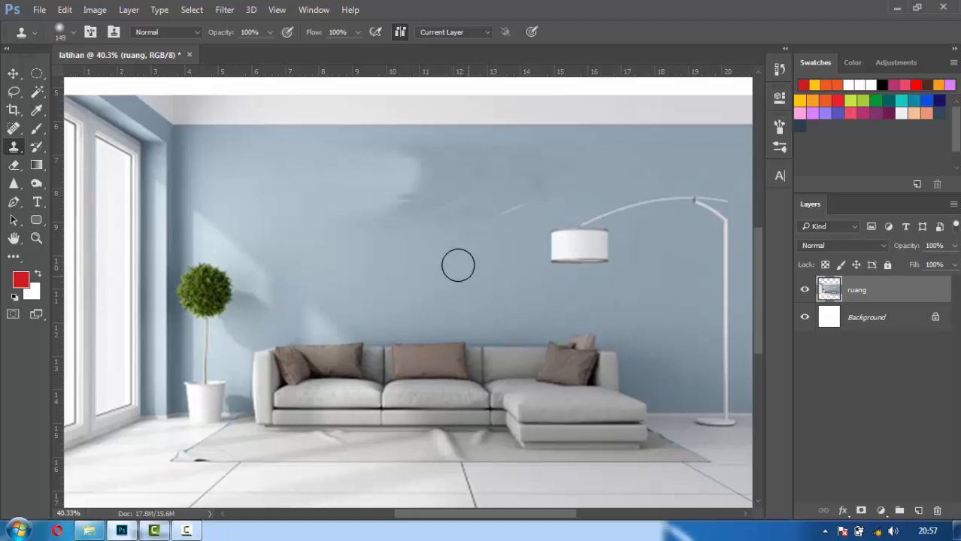
# Activate the Eraser tool and hide the ruang layer.
pyautogui.click(16, 172)
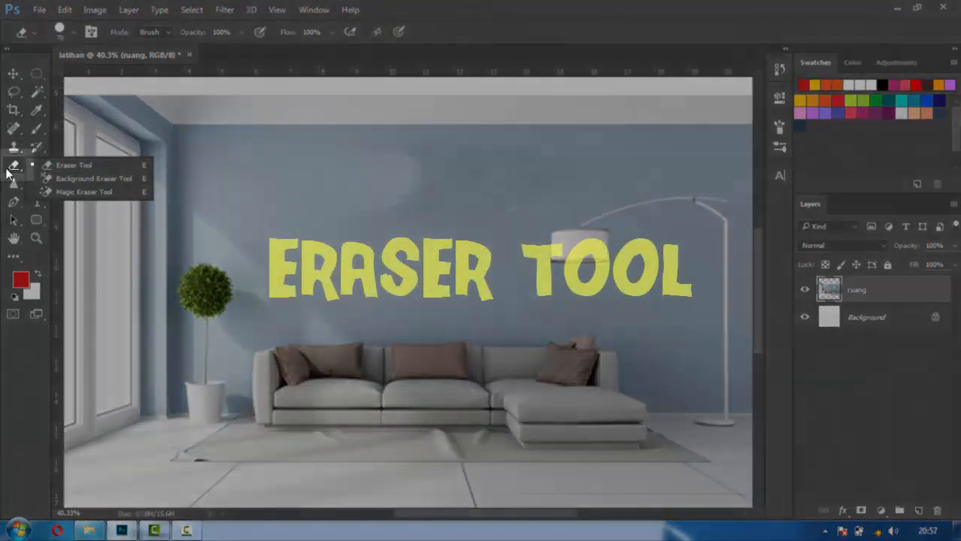
pyautogui.click(10, 171)
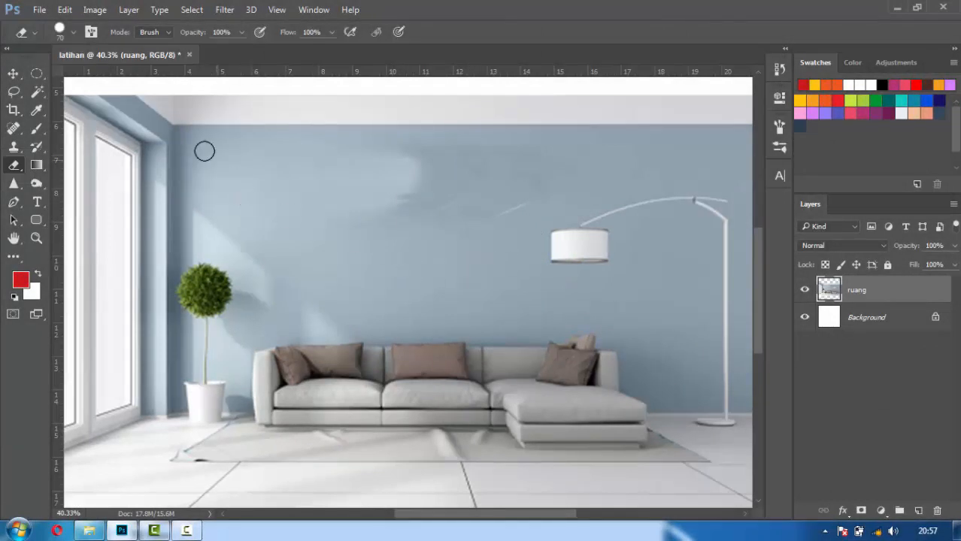
pyautogui.click(805, 290)
# Place the tom image from the modul 1 folder into the document.
pyautogui.click(89, 531)
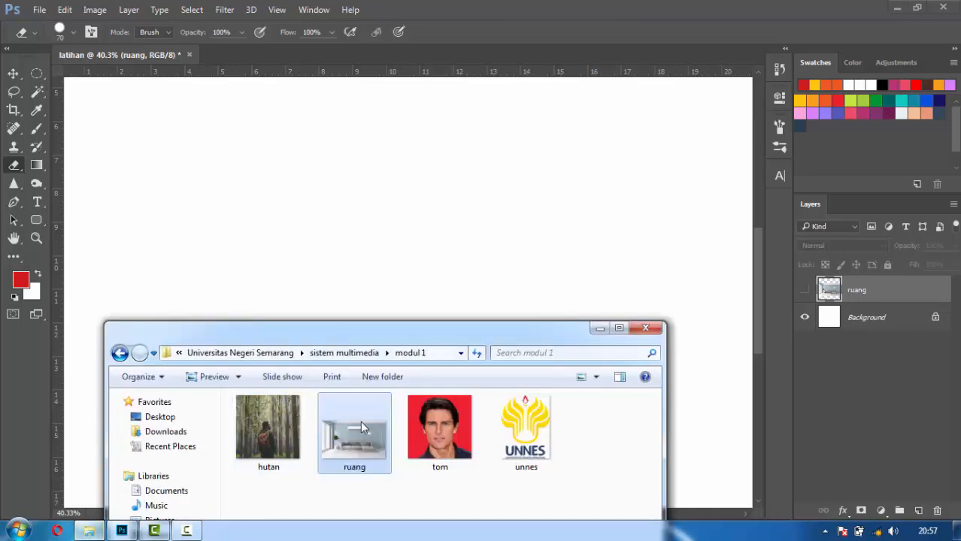
pyautogui.moveTo(440, 427); pyautogui.dragTo(400, 249)
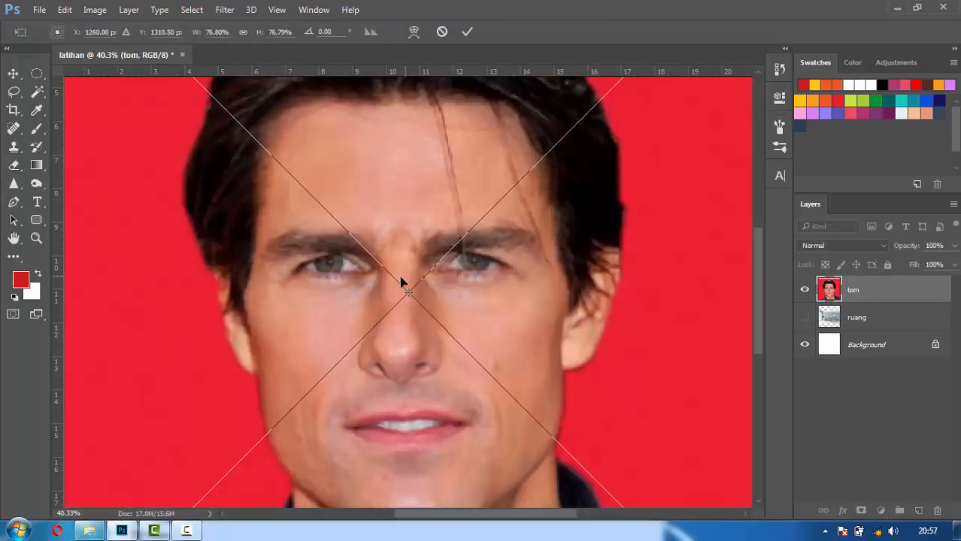
pyautogui.press('e')
pyautogui.press('Return')
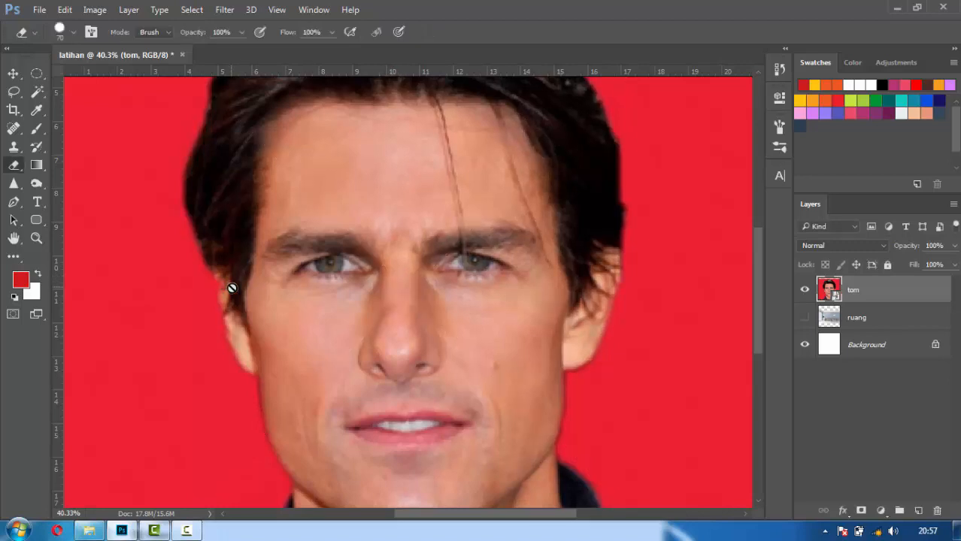
# Move the tom portrait slightly up and left so it covers the page evenly.
pyautogui.scroll(-1, 236, 294)
pyautogui.scroll(-3, 235, 293)
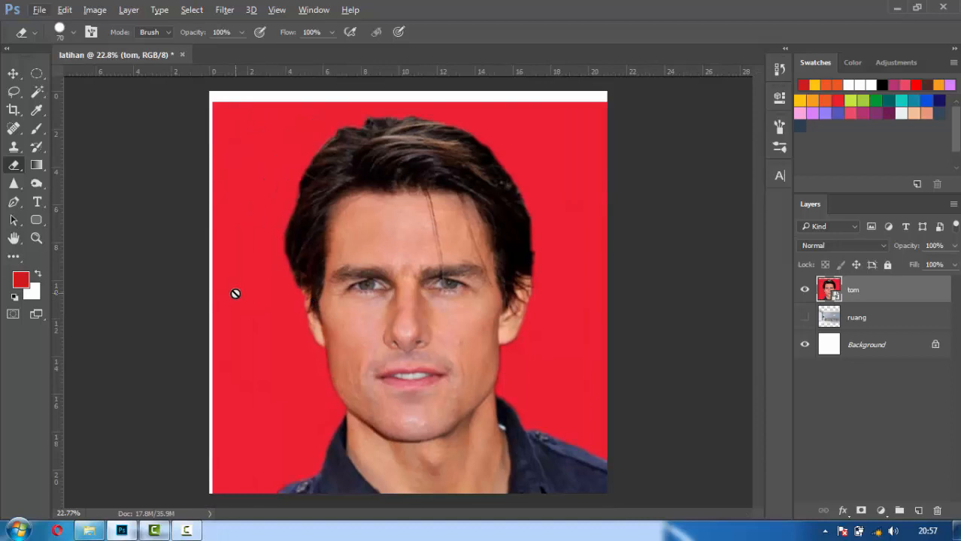
pyautogui.press('v')
pyautogui.hotkey('alt', 'v')
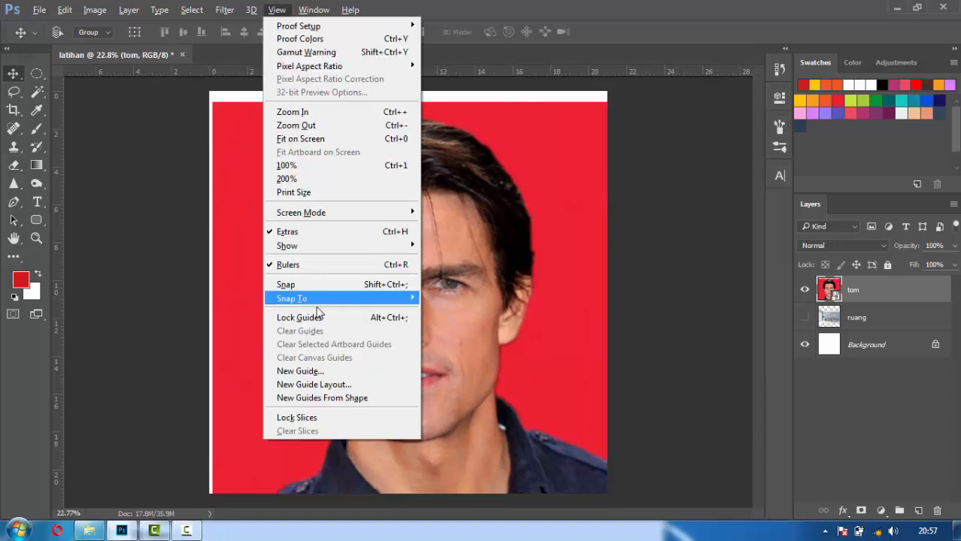
pyautogui.click(13, 79)
pyautogui.moveTo(428, 291); pyautogui.dragTo(421, 281)
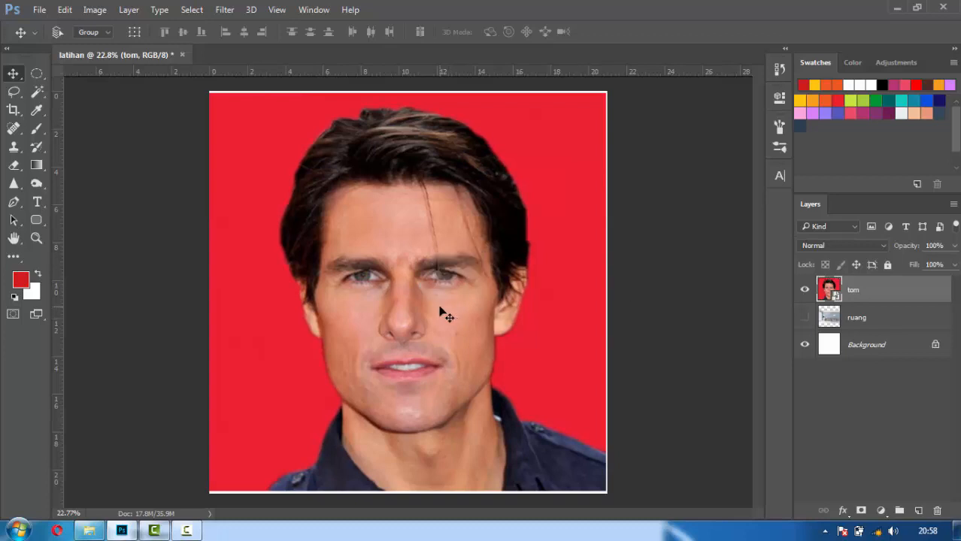
# Activate the Eraser tool and rasterize the tom layer.
pyautogui.click(14, 165)
pyautogui.click(118, 165)
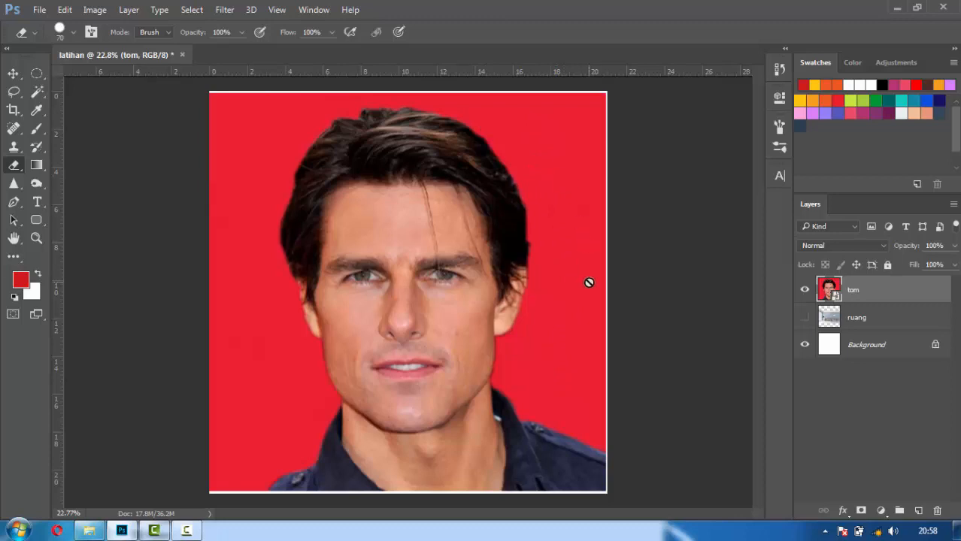
pyautogui.rightClick(853, 300)
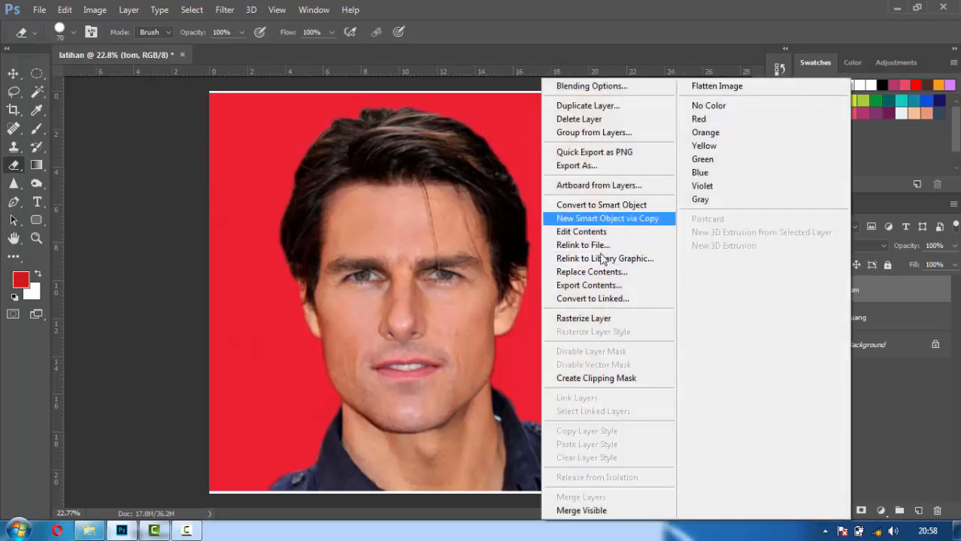
pyautogui.click(598, 323)
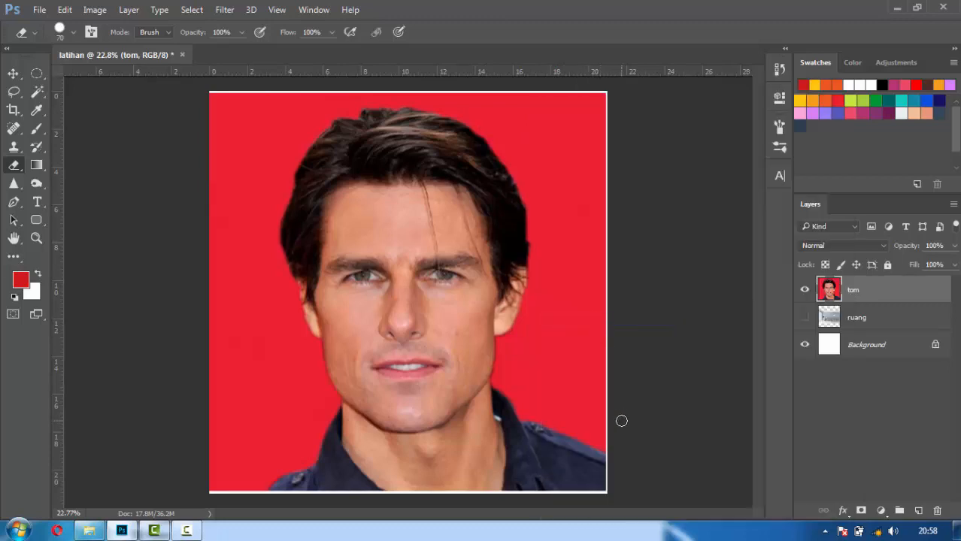
# Erase the red background above the right shoulder and one strip left of the face with the 70 px eraser.
pyautogui.moveTo(622, 422)
pyautogui.mouseDown()
pyautogui.moveTo(570, 388)
pyautogui.moveTo(607, 385)
pyautogui.moveTo(593, 391)
pyautogui.moveTo(620, 407)
pyautogui.moveTo(589, 397)
pyautogui.moveTo(622, 418)
pyautogui.moveTo(583, 395)
pyautogui.moveTo(600, 404)
pyautogui.moveTo(616, 444)
pyautogui.moveTo(546, 401)
pyautogui.moveTo(604, 433)
pyautogui.moveTo(563, 398)
pyautogui.moveTo(612, 427)
pyautogui.moveTo(540, 379)
pyautogui.moveTo(609, 372)
pyautogui.moveTo(560, 379)
pyautogui.moveTo(607, 382)
pyautogui.moveTo(556, 385)
pyautogui.mouseUp()
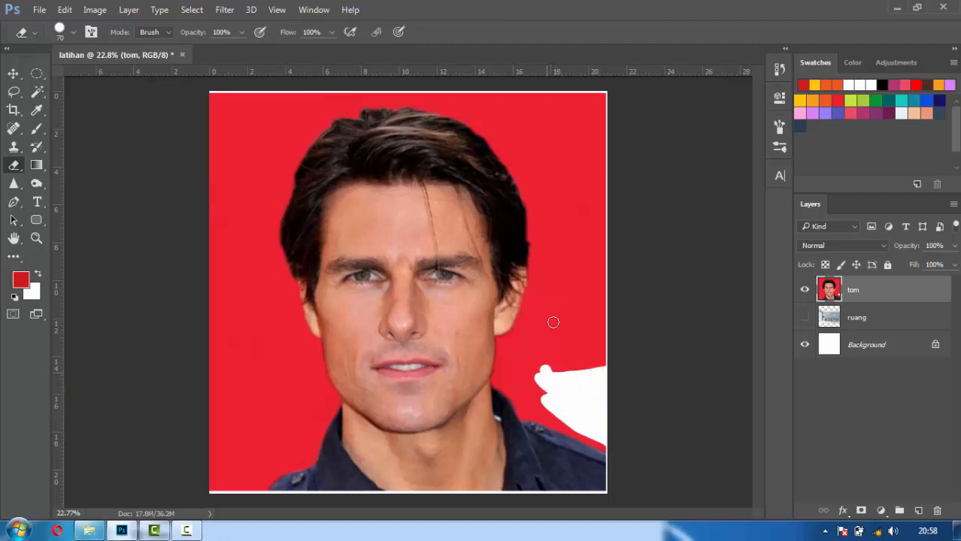
pyautogui.moveTo(553, 322)
pyautogui.mouseDown()
pyautogui.moveTo(554, 372)
pyautogui.moveTo(556, 313)
pyautogui.moveTo(571, 370)
pyautogui.moveTo(564, 312)
pyautogui.moveTo(577, 367)
pyautogui.moveTo(578, 317)
pyautogui.moveTo(590, 377)
pyautogui.moveTo(591, 300)
pyautogui.moveTo(603, 369)
pyautogui.moveTo(598, 302)
pyautogui.moveTo(599, 360)
pyautogui.moveTo(561, 364)
pyautogui.moveTo(558, 342)
pyautogui.moveTo(560, 379)
pyautogui.mouseUp()
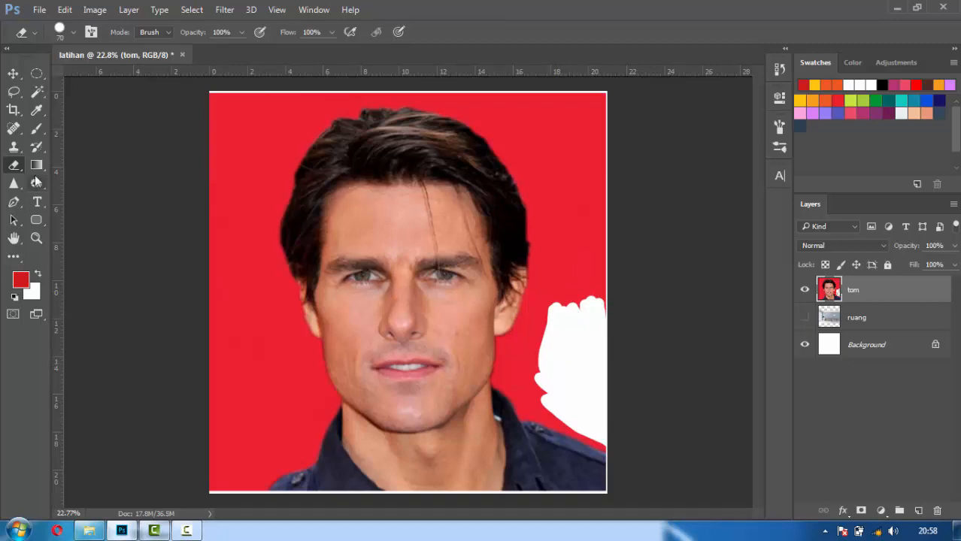
pyautogui.moveTo(303, 378); pyautogui.dragTo(231, 202)
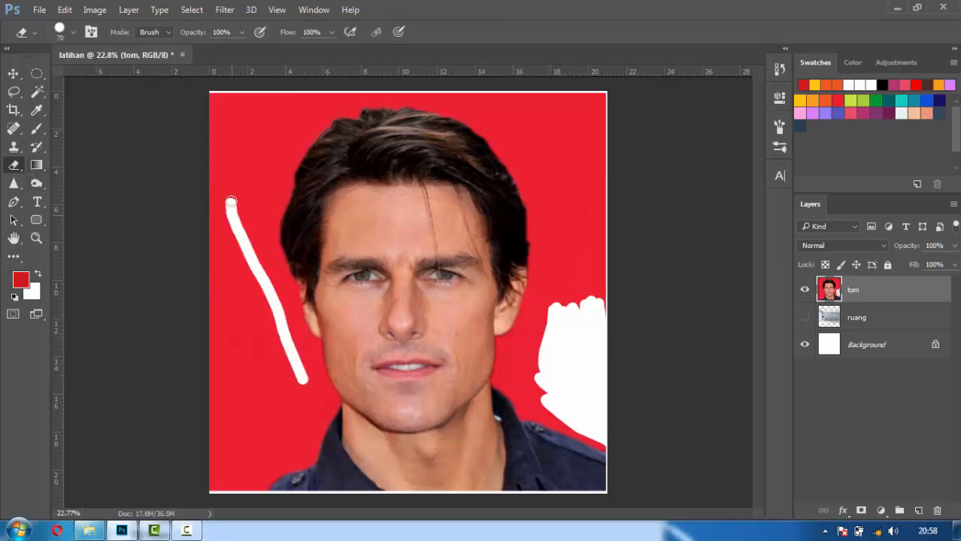
# Set the eraser size to 139 px and erase a large area of the red background left of the face.
pyautogui.click(73, 32)
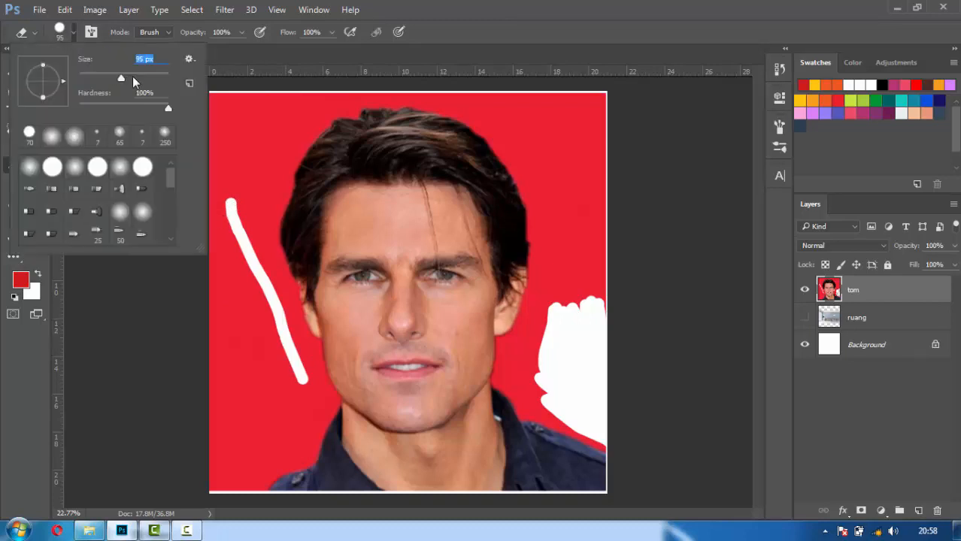
pyautogui.click(132, 76)
pyautogui.click(224, 154)
pyautogui.moveTo(223, 150)
pyautogui.mouseDown()
pyautogui.moveTo(225, 197)
pyautogui.moveTo(255, 269)
pyautogui.mouseUp()
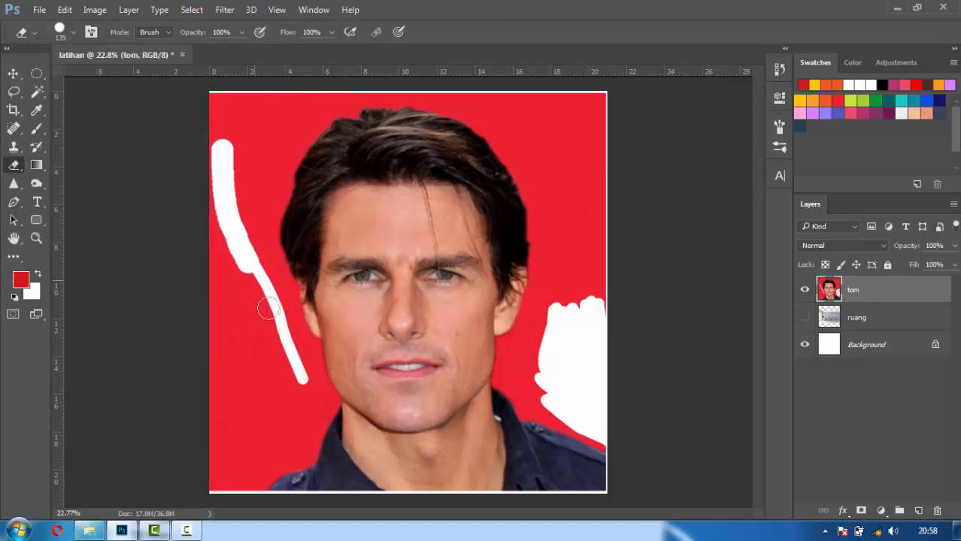
pyautogui.moveTo(269, 308)
pyautogui.mouseDown()
pyautogui.moveTo(289, 382)
pyautogui.moveTo(211, 215)
pyautogui.moveTo(279, 406)
pyautogui.moveTo(214, 278)
pyautogui.moveTo(262, 377)
pyautogui.moveTo(267, 415)
pyautogui.moveTo(249, 409)
pyautogui.moveTo(253, 434)
pyautogui.moveTo(206, 349)
pyautogui.mouseUp()
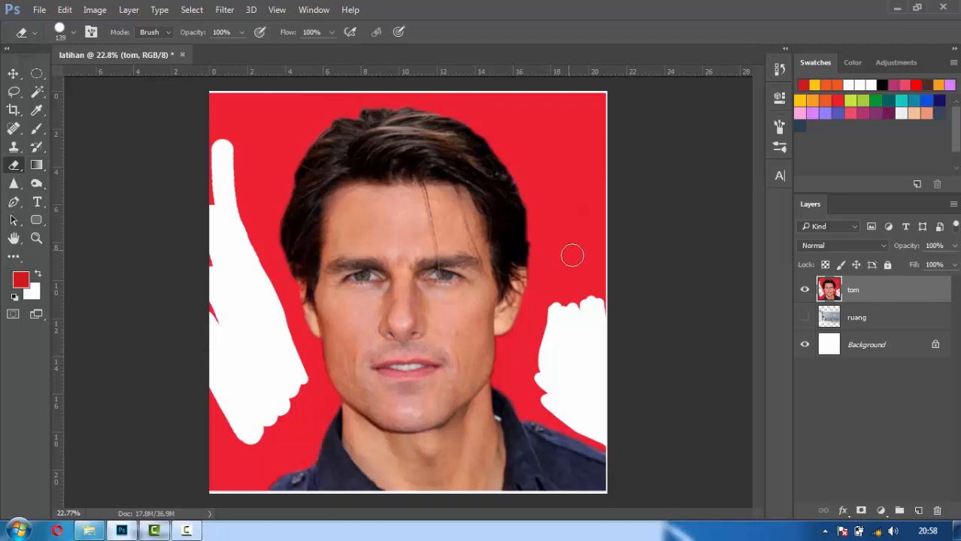
# Hide the tom layer and draw a rounded rectangle of about 1515 by 1450 px in the middle of the page.
pyautogui.click(805, 291)
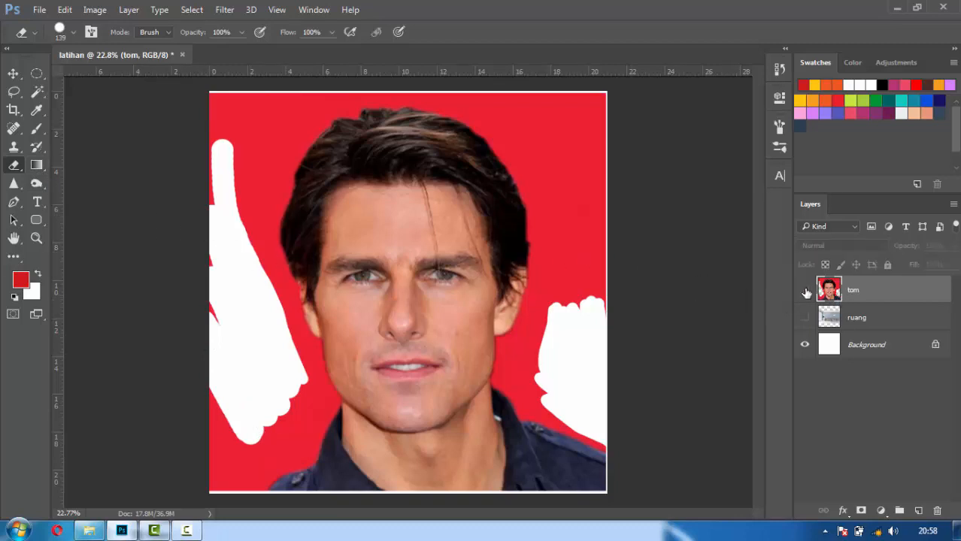
pyautogui.click(37, 164)
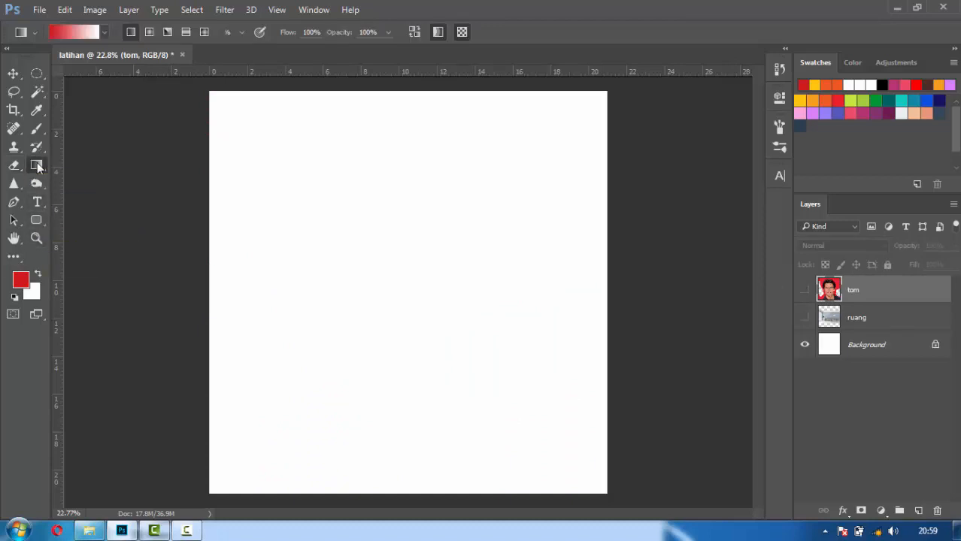
pyautogui.click(42, 224)
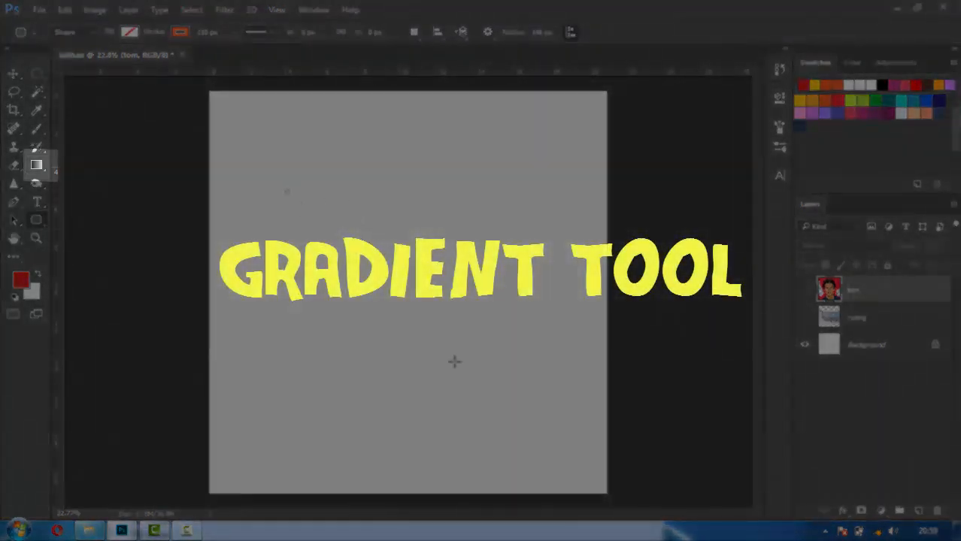
pyautogui.moveTo(286, 190); pyautogui.dragTo(529, 422)
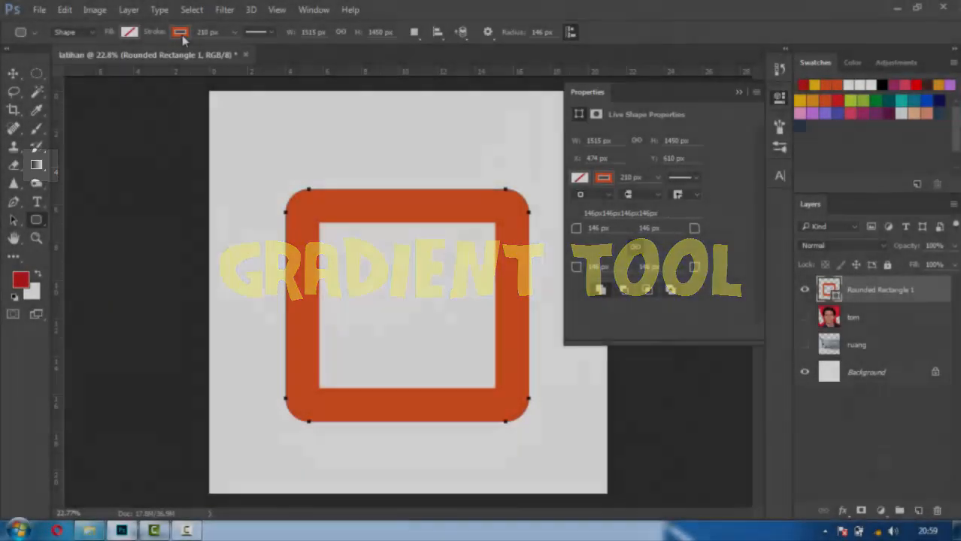
# Remove the rounded rectangle's stroke and fill the shape with orange.
pyautogui.click(130, 31)
pyautogui.click(120, 59)
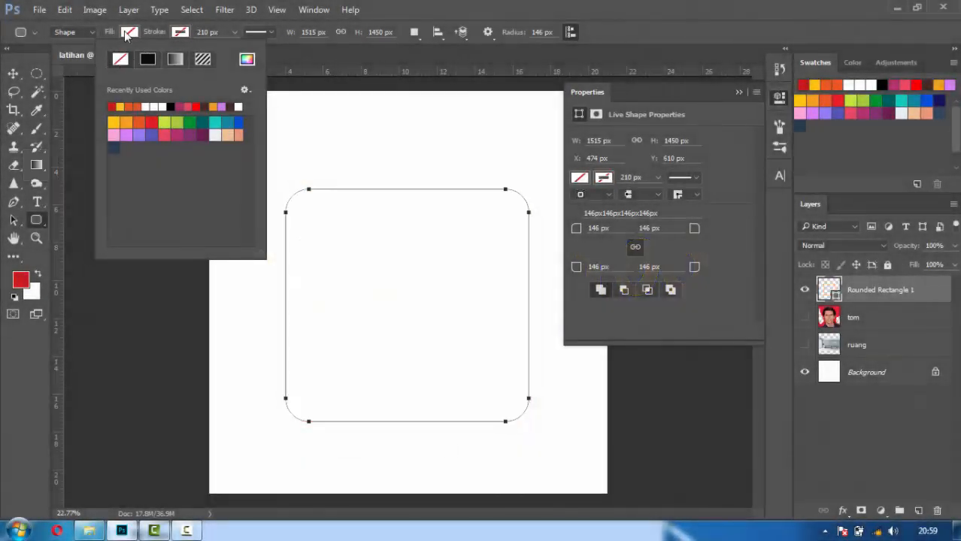
pyautogui.click(129, 32)
pyautogui.click(83, 105)
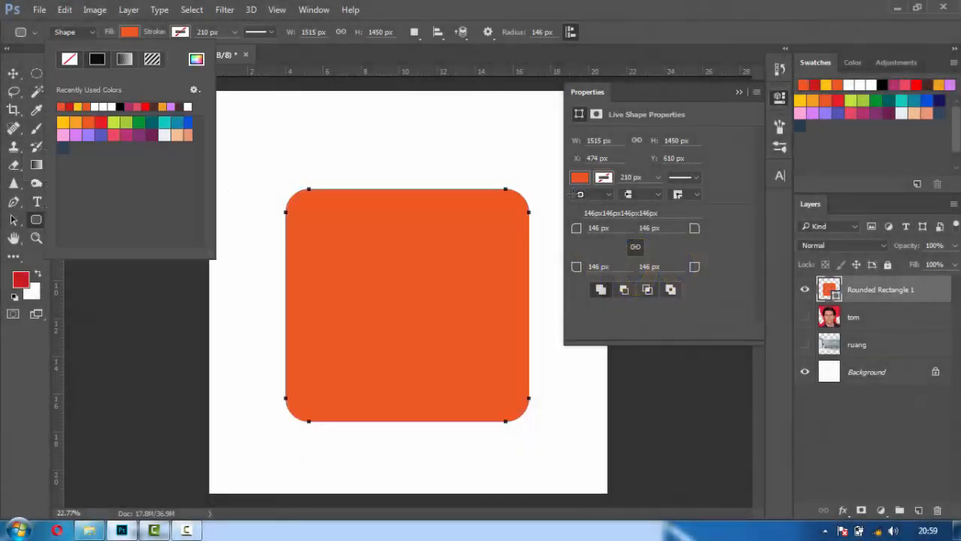
pyautogui.click(867, 294)
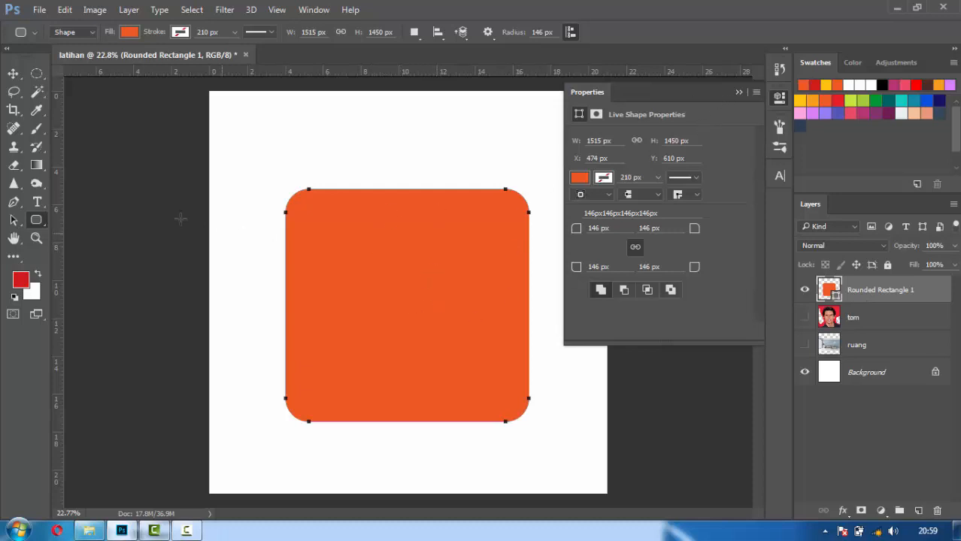
# With the Gradient tool active, rasterize the rounded rectangle layer and add a new empty layer above it.
pyautogui.click(37, 165)
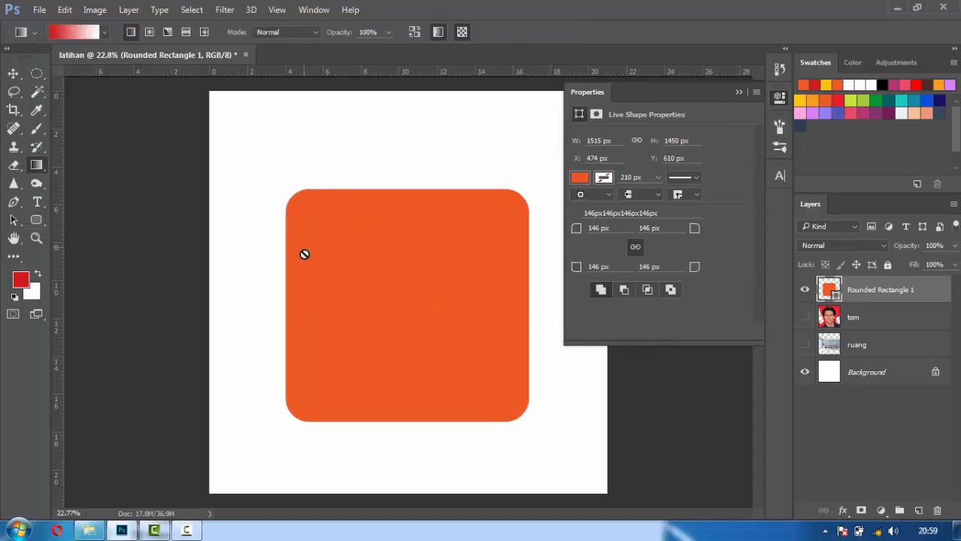
pyautogui.rightClick(872, 291)
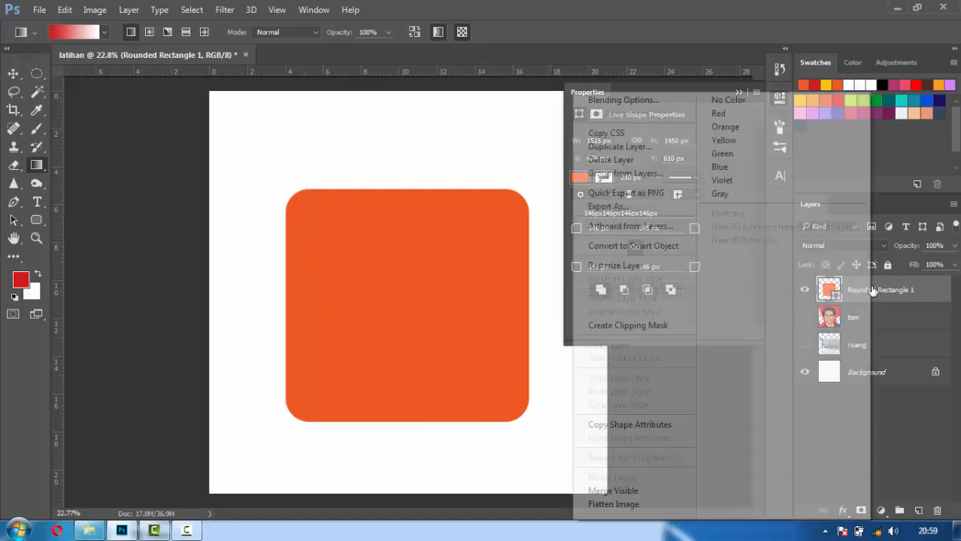
pyautogui.click(613, 268)
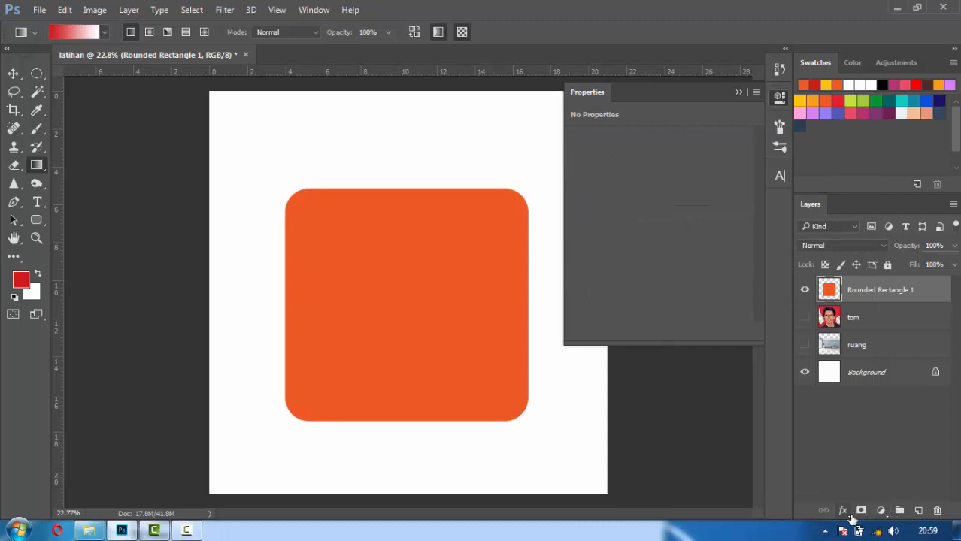
pyautogui.click(919, 512)
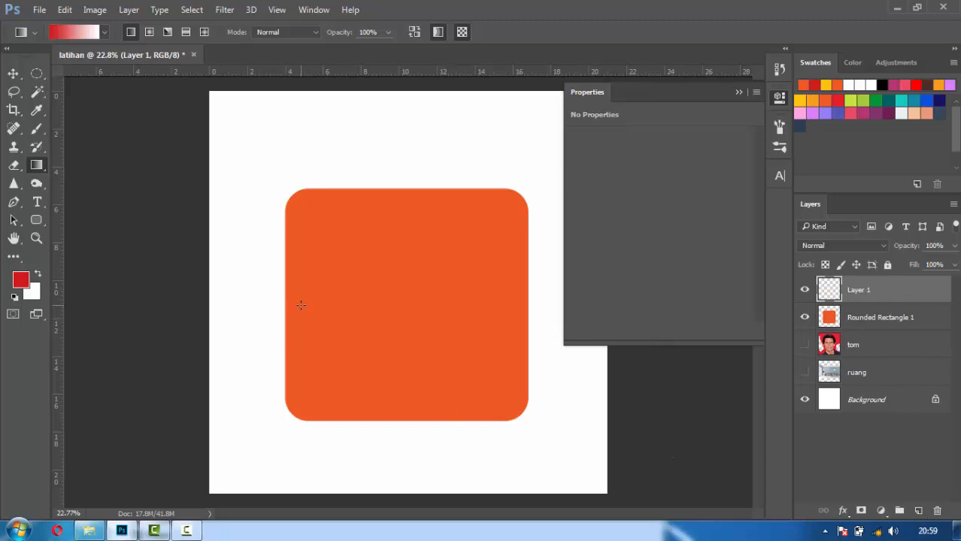
# Draw a horizontal red-to-white gradient on Layer 1 and clip the layer to the rounded rectangle.
pyautogui.moveTo(301, 305); pyautogui.dragTo(495, 305)
pyautogui.moveTo(495, 305); pyautogui.dragTo(495, 305)
pyautogui.rightClick(880, 291)
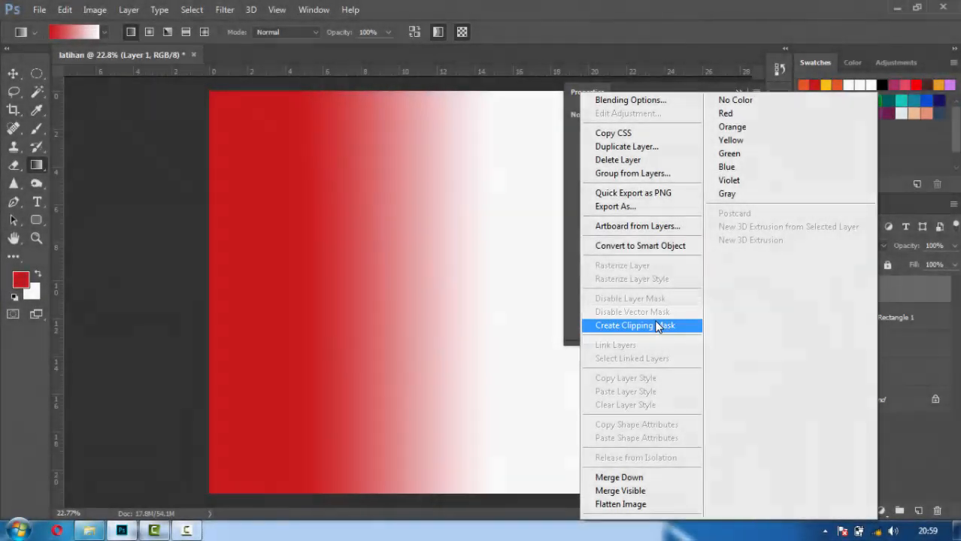
pyautogui.click(654, 325)
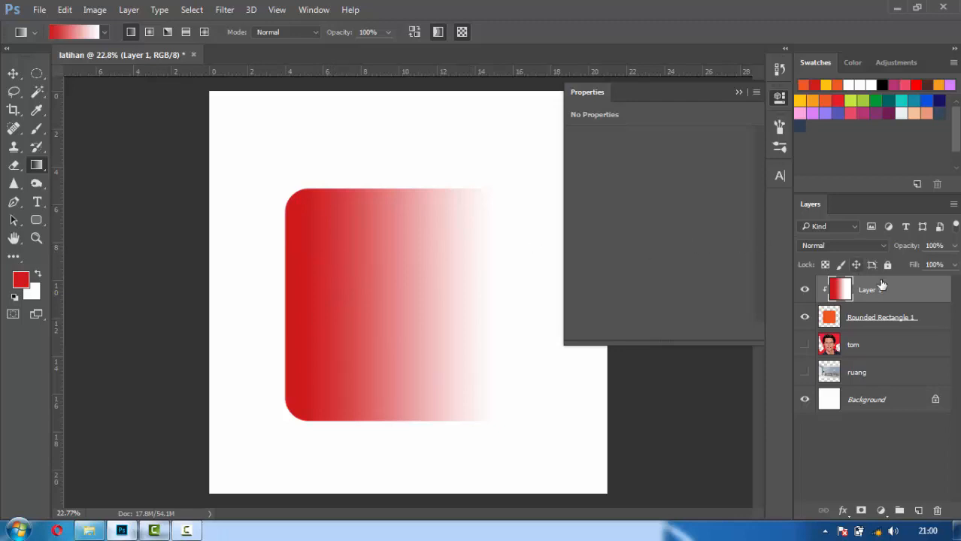
pyautogui.click(739, 92)
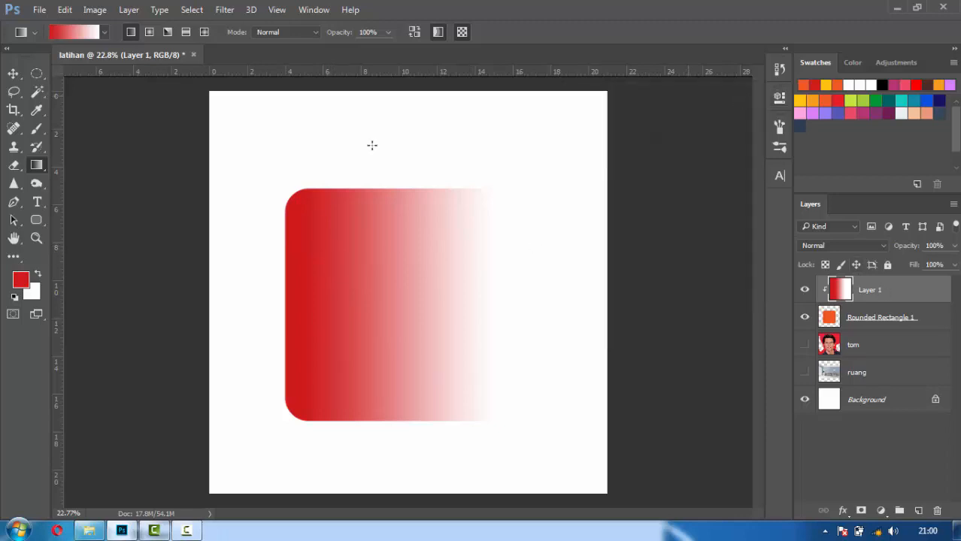
# Hide Layer 1 and the rounded rectangle layer, and add the text "elektro jaya" to the page.
pyautogui.click(38, 200)
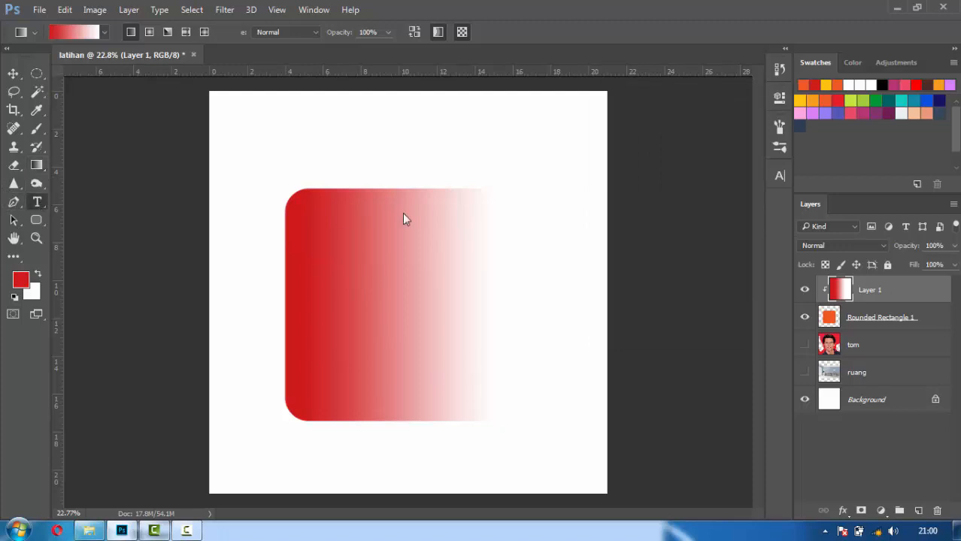
pyautogui.click(805, 290)
pyautogui.click(803, 316)
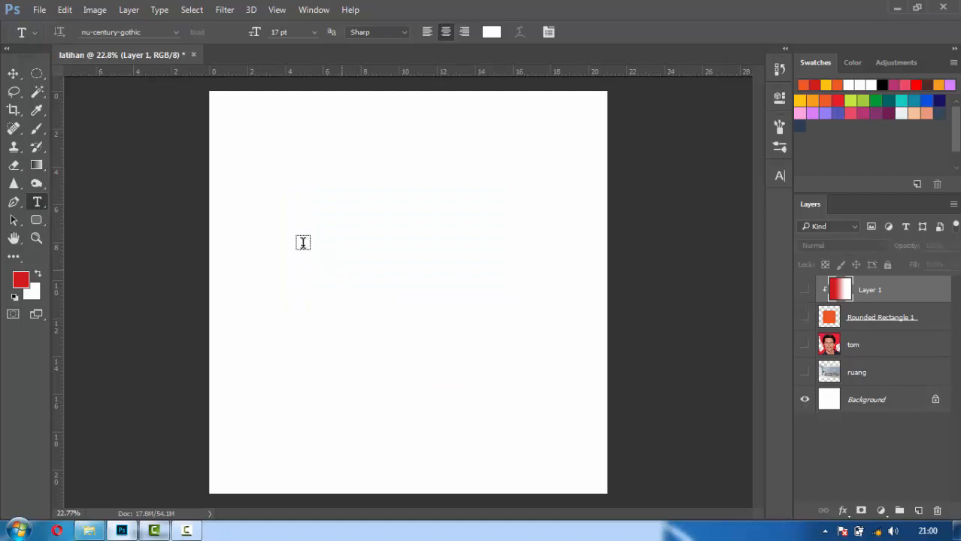
pyautogui.click(327, 262)
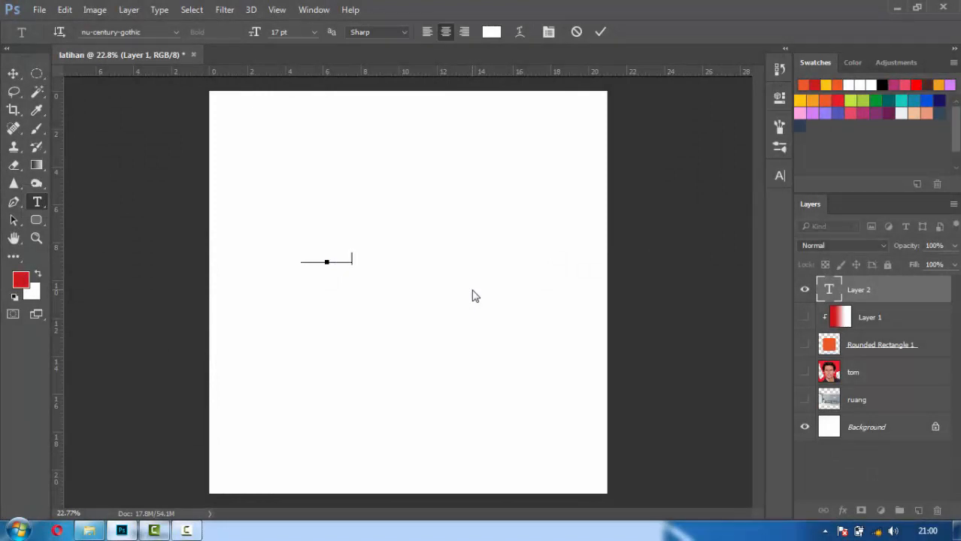
# Select all of the "elektro jaya" text and set its color to black, 000000.
pyautogui.hotkey('ctrl', 'a')
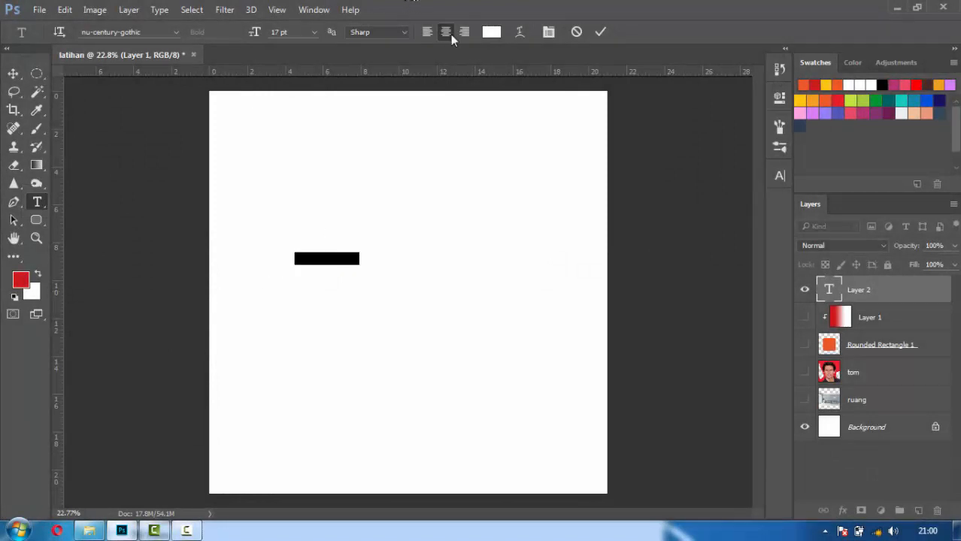
pyautogui.click(492, 33)
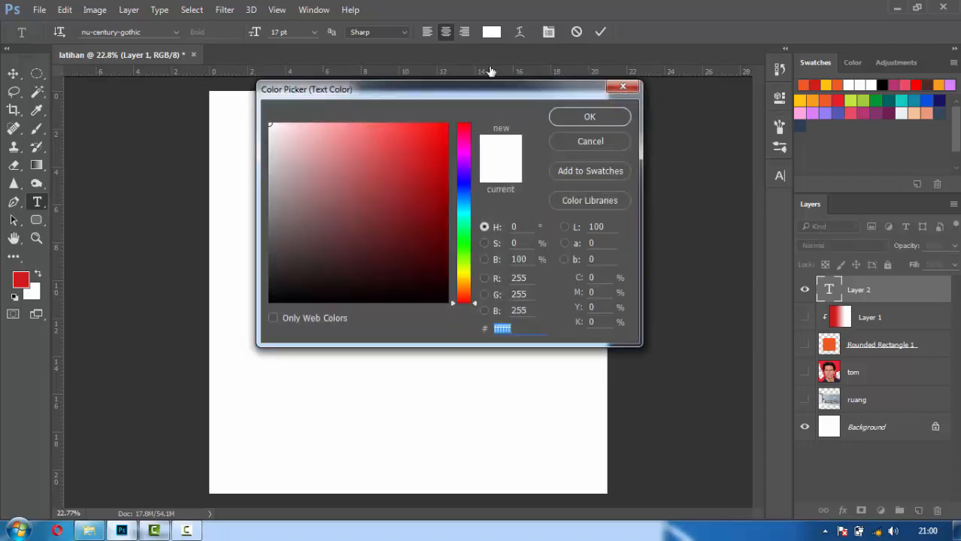
pyautogui.moveTo(356, 275); pyautogui.dragTo(231, 320)
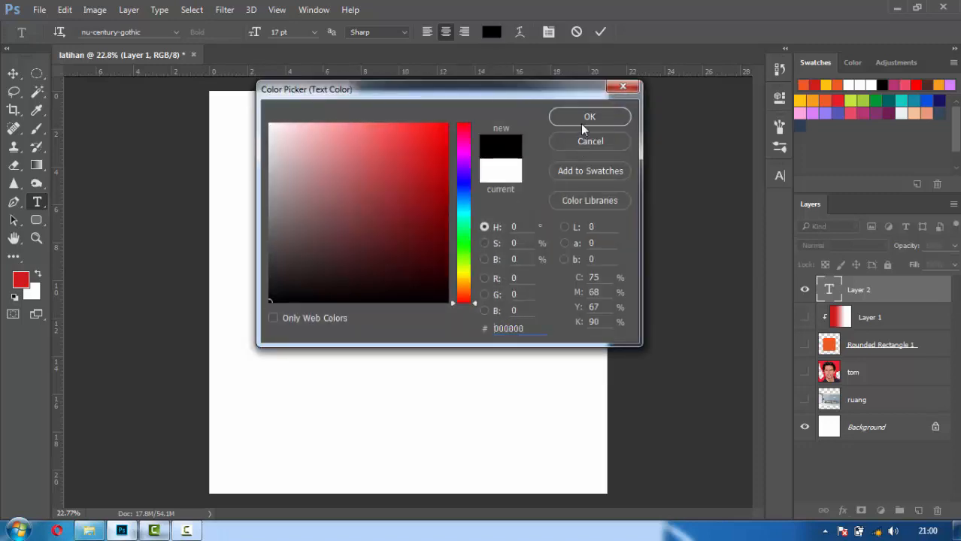
pyautogui.click(580, 123)
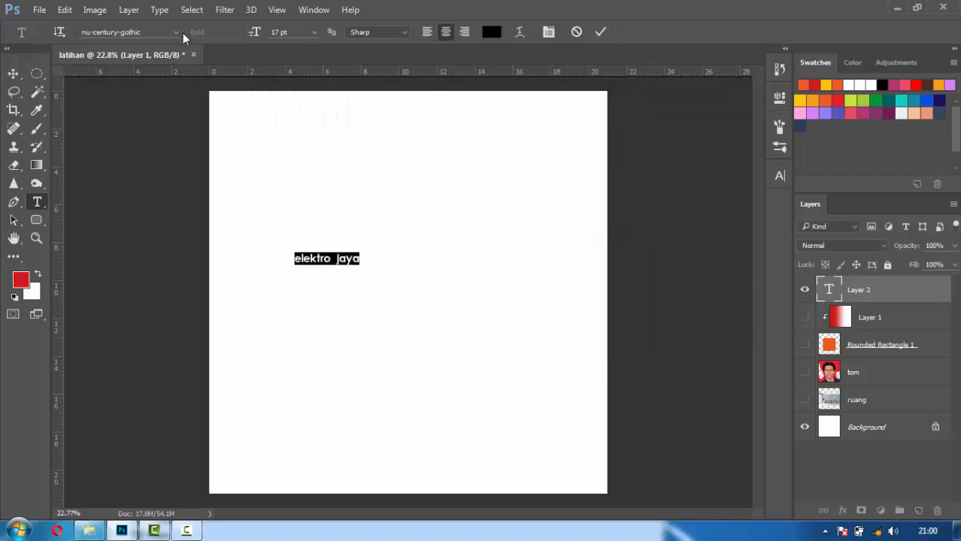
# Set the text in DK Cinnabar Brush at 60 pt and move it to the middle of the page.
pyautogui.click(181, 32)
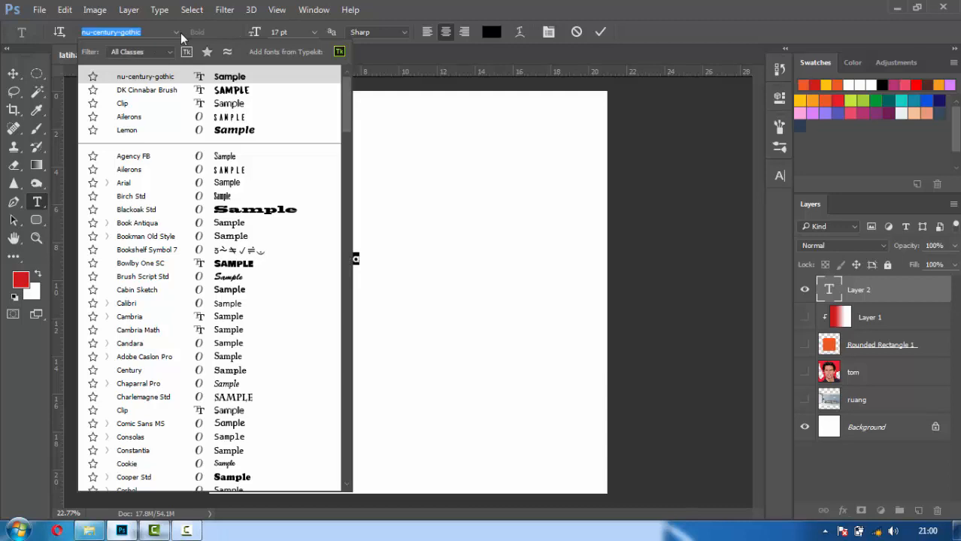
pyautogui.click(251, 90)
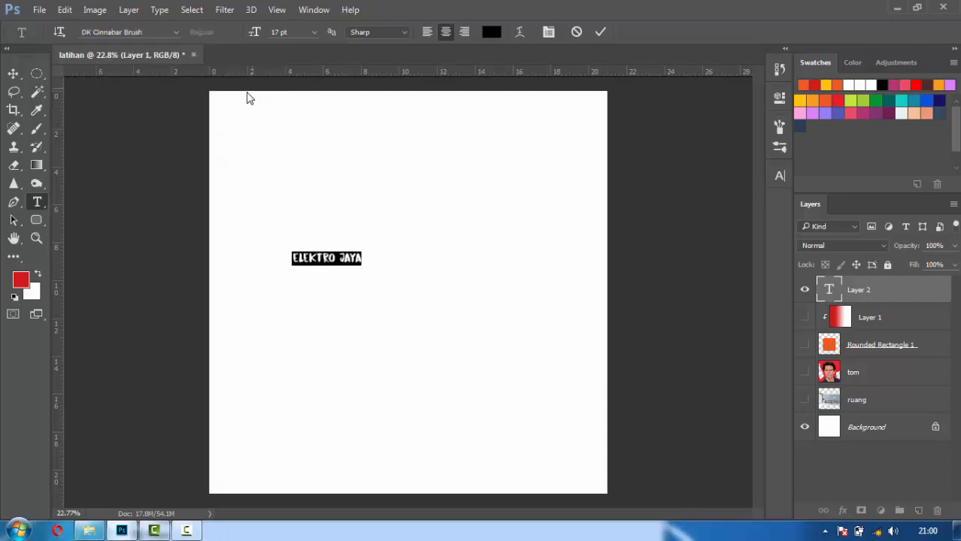
pyautogui.click(309, 32)
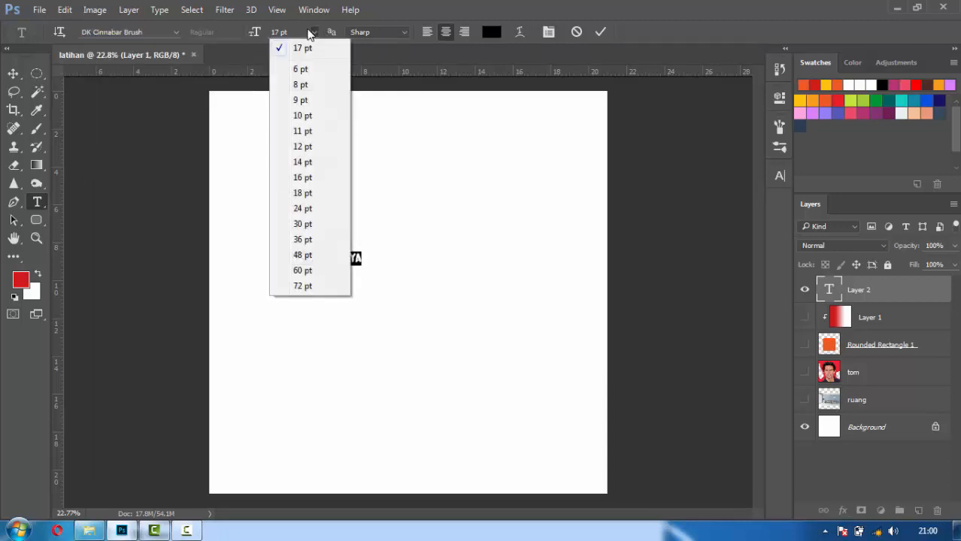
pyautogui.click(316, 271)
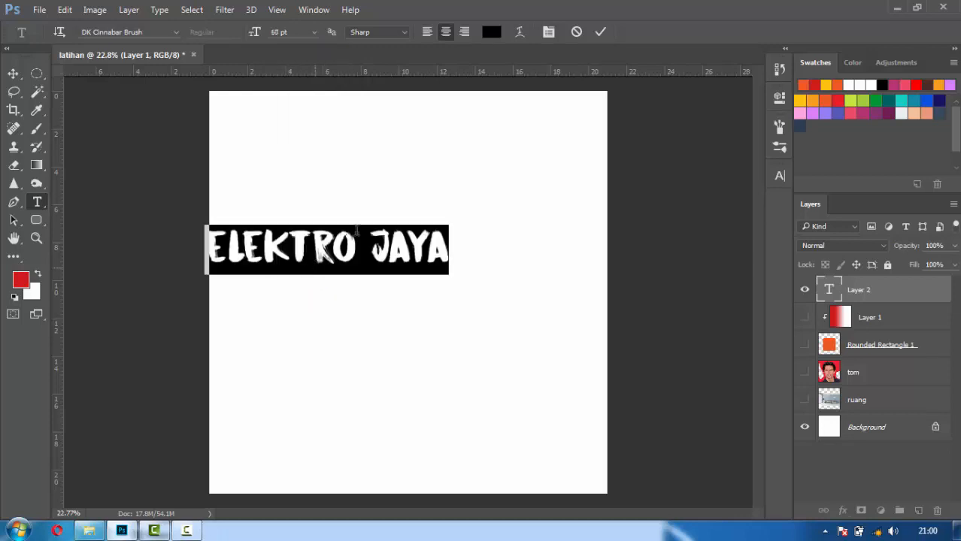
pyautogui.click(15, 75)
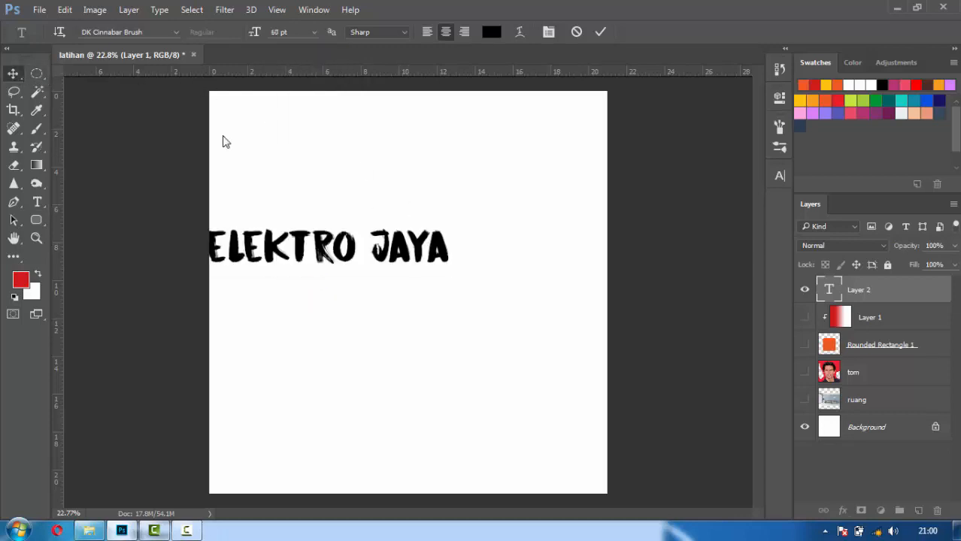
pyautogui.moveTo(372, 255); pyautogui.dragTo(452, 312)
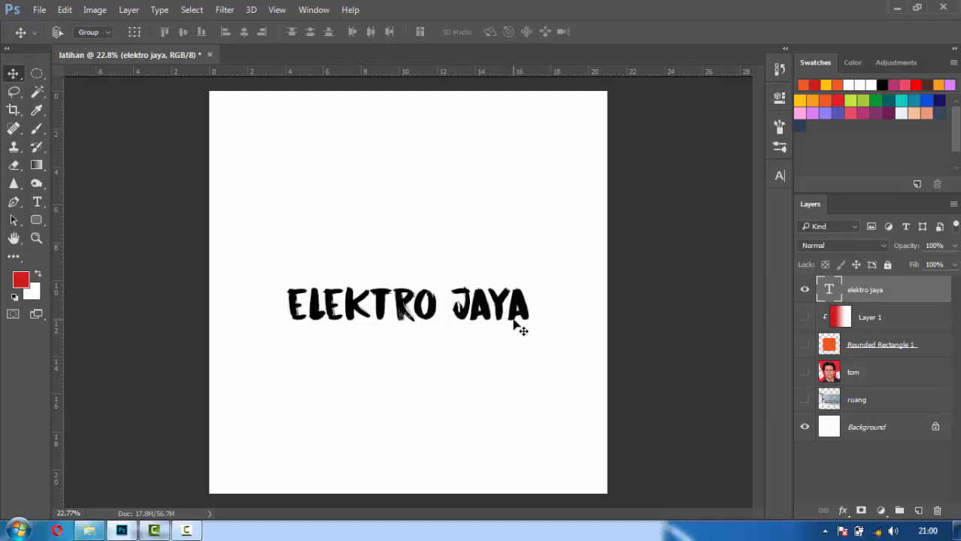
# Reopen the "elektro jaya" text for editing at its end and display the Character settings.
pyautogui.doubleClick(830, 290)
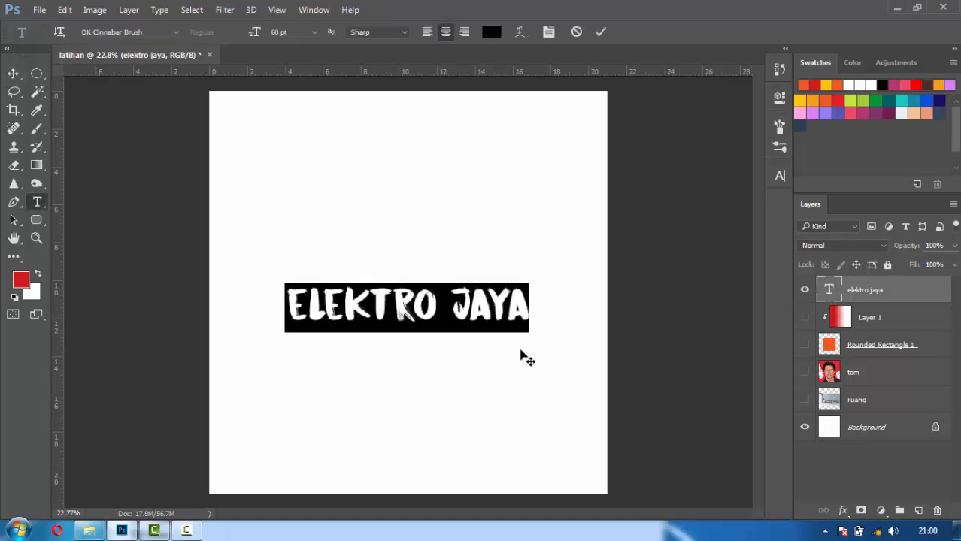
pyautogui.click(519, 305)
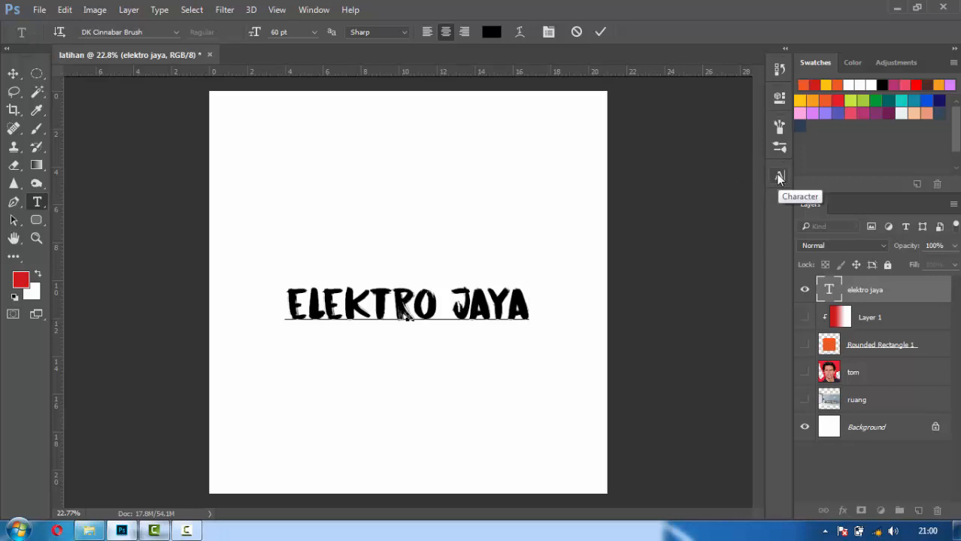
pyautogui.click(778, 177)
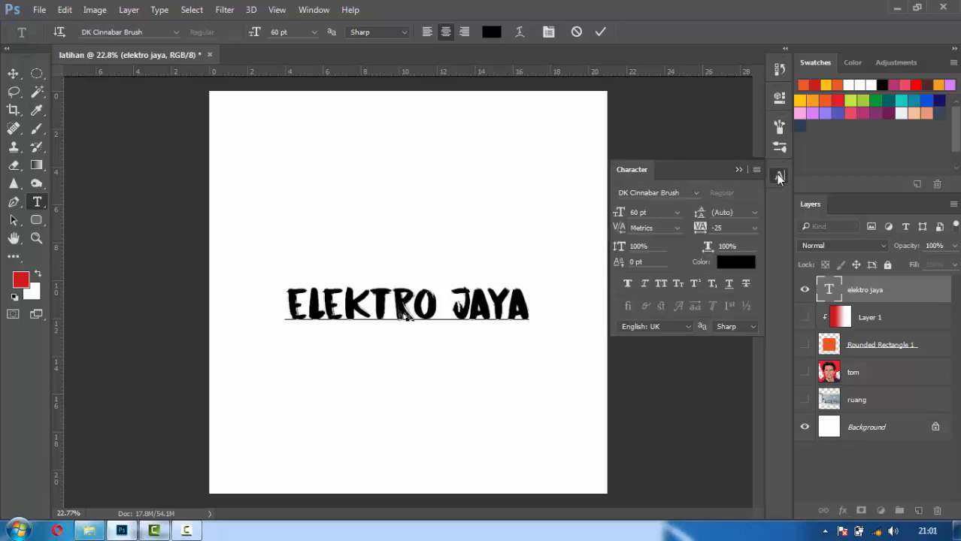
pyautogui.click(309, 7)
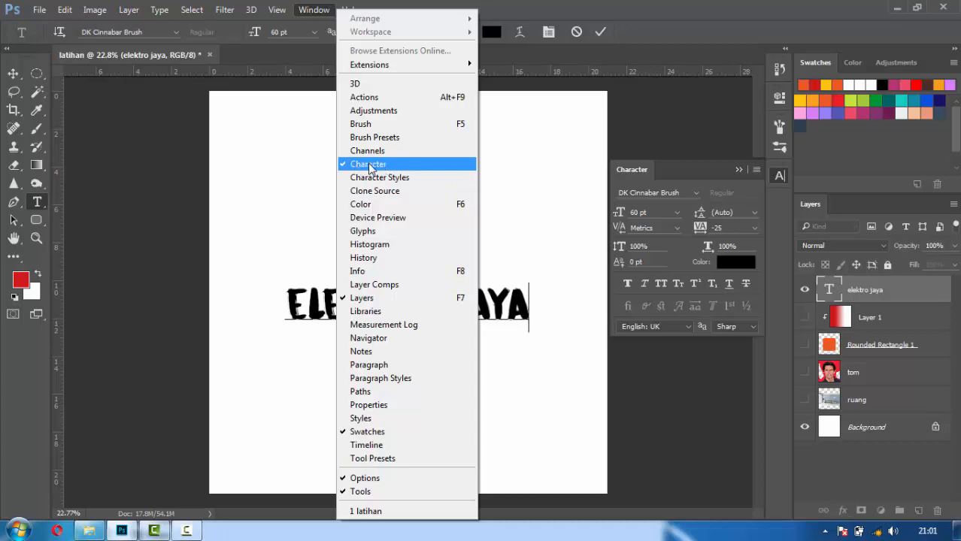
pyautogui.click(706, 170)
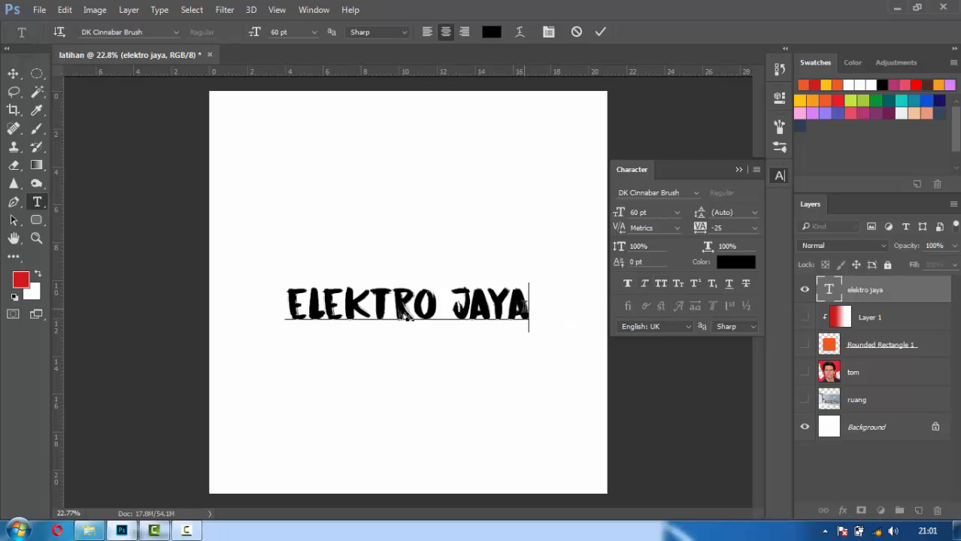
# Add a second text line reading "UNIVERSITAS NEGERI SEMAREANG" under "ELEKTRO JAYA".
pyautogui.press('Return')
pyautogui.write('U')
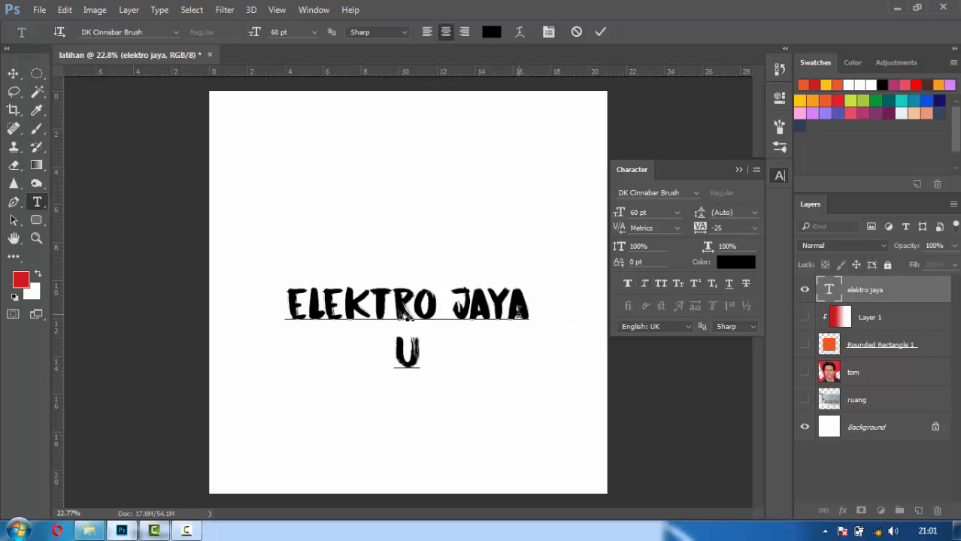
pyautogui.write('NIVER')
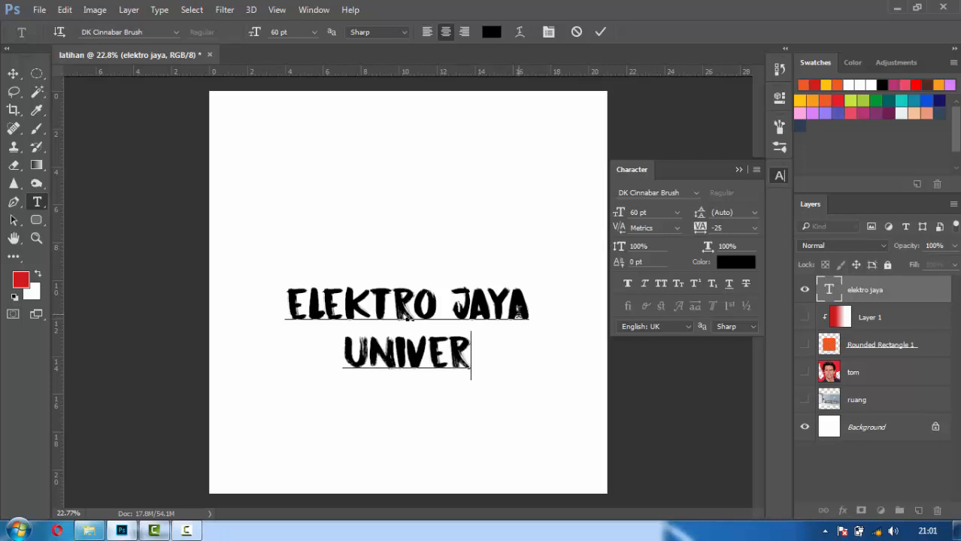
pyautogui.write('SITAS M')
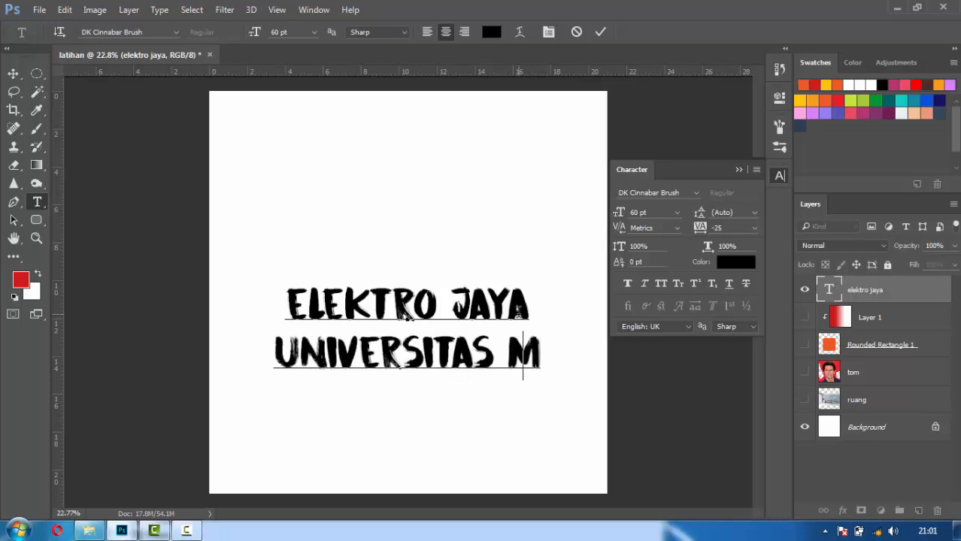
pyautogui.press('BackSpace')
pyautogui.write('NE    ')
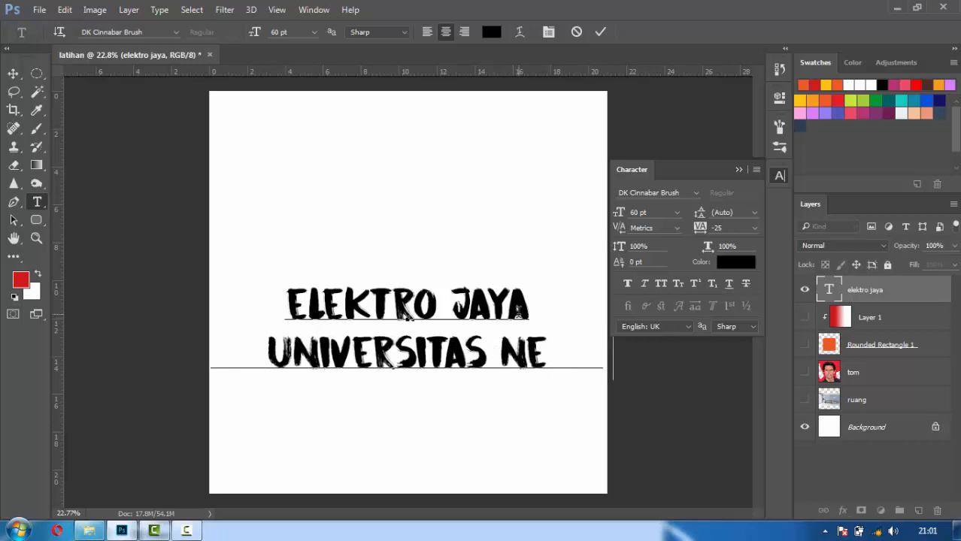
pyautogui.write(' SEMARANG')
# Select only the second text line and set its font size to 16 pt.
pyautogui.hotkey('ctrl', 'a')
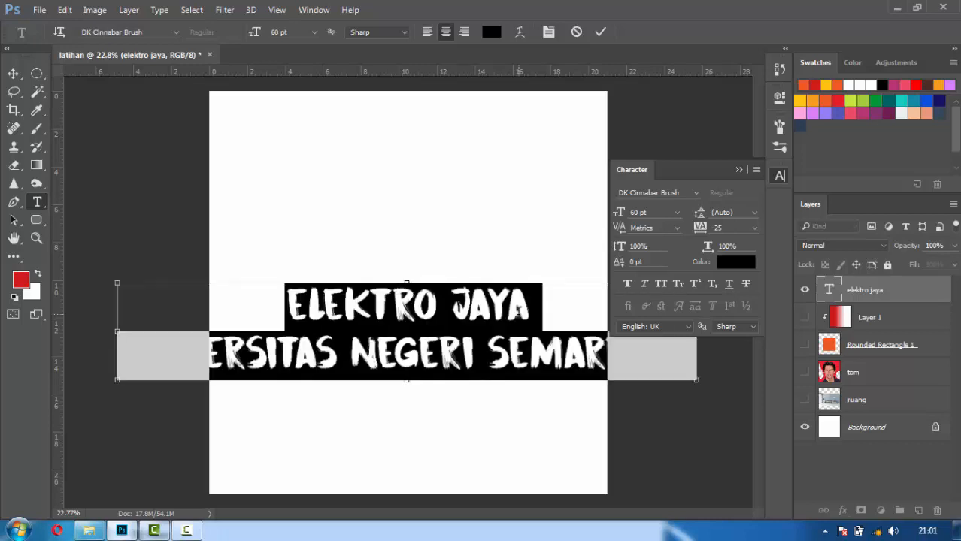
pyautogui.click(634, 355)
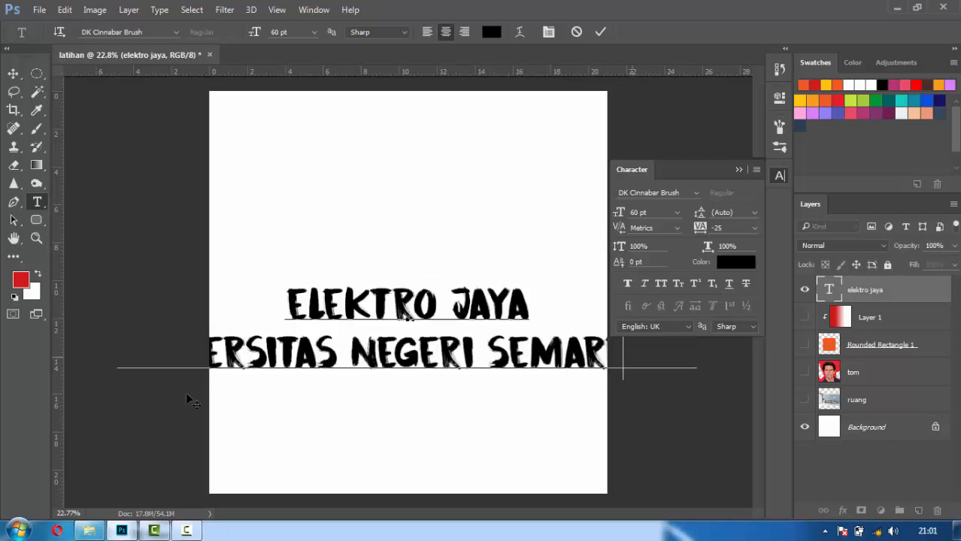
pyautogui.moveTo(113, 356); pyautogui.dragTo(720, 356)
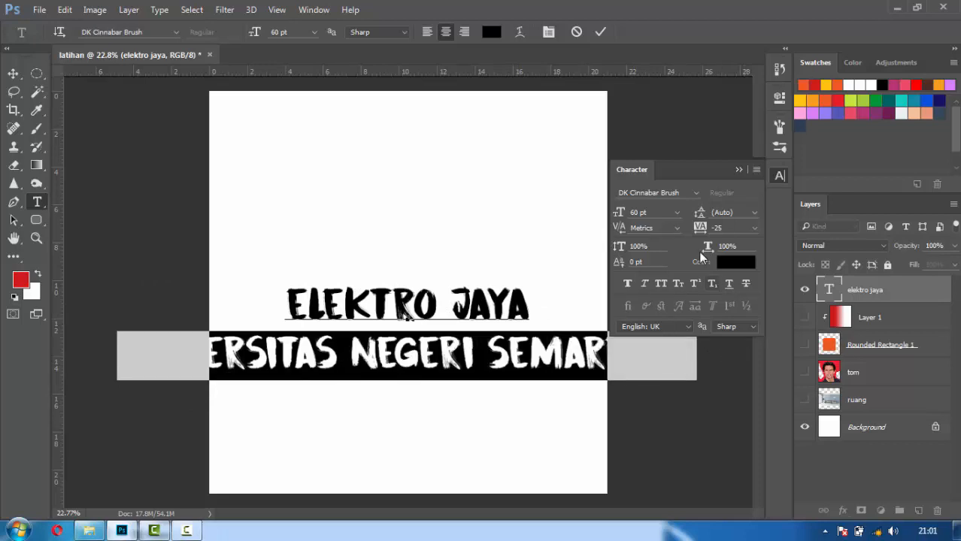
pyautogui.click(676, 212)
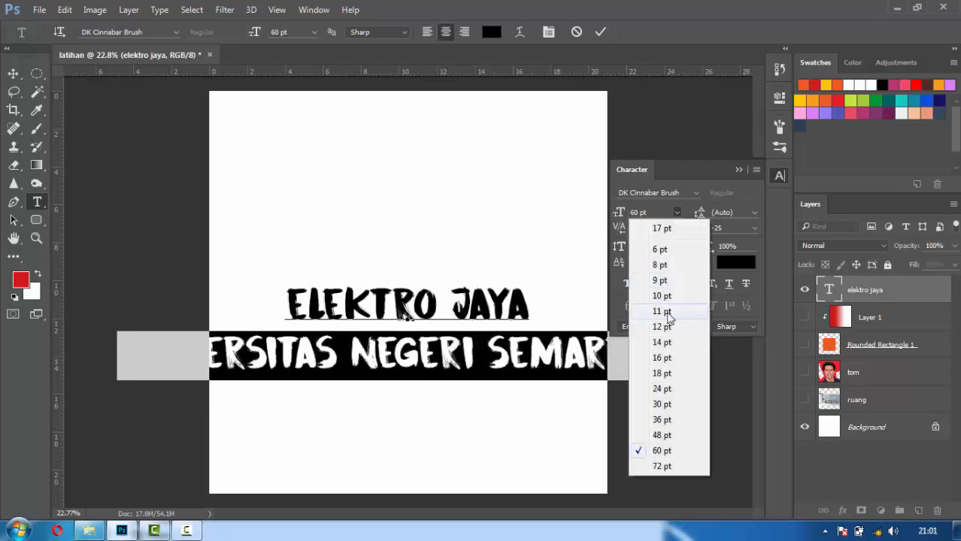
pyautogui.click(673, 357)
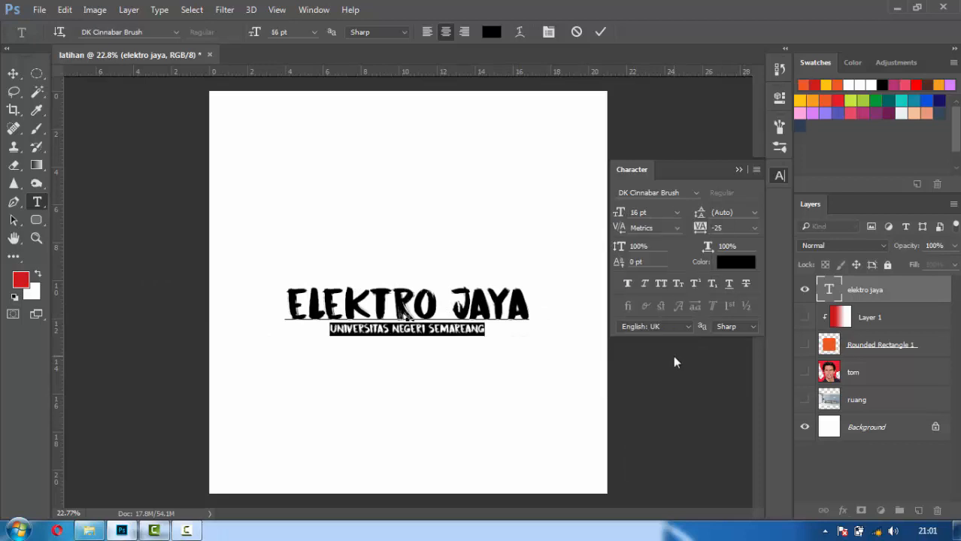
# Color the second text line yellow-green, c2e117, and set its tracking to 50.
pyautogui.click(744, 264)
pyautogui.click(466, 270)
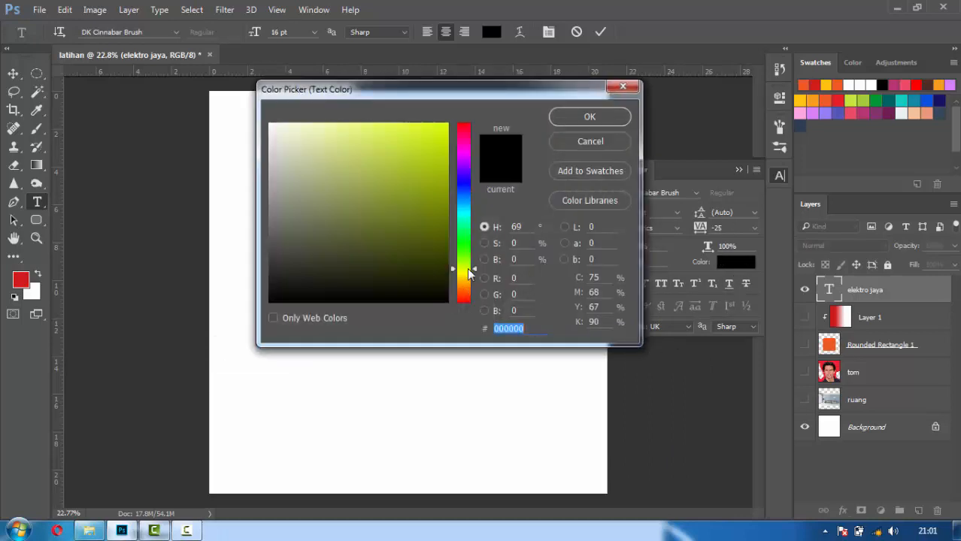
pyautogui.write('c2e117')
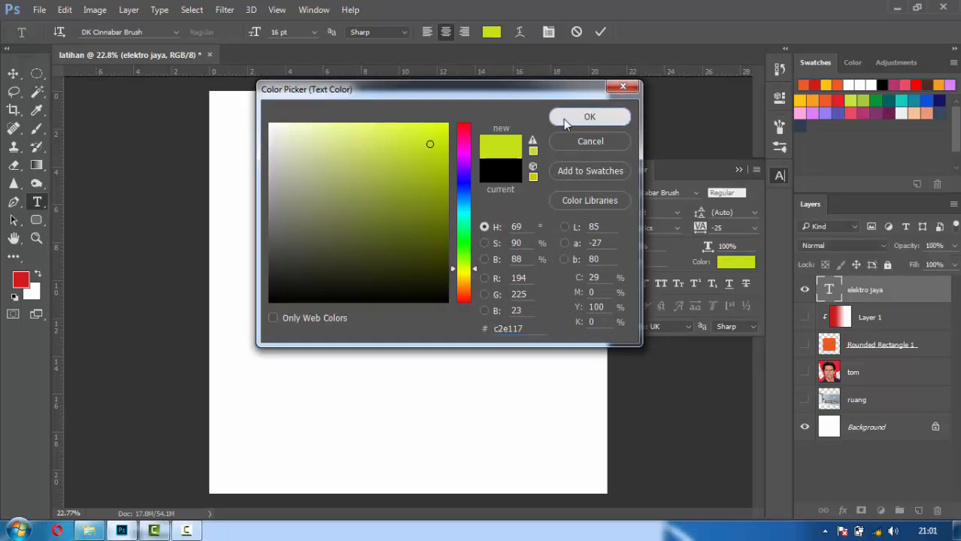
pyautogui.click(565, 119)
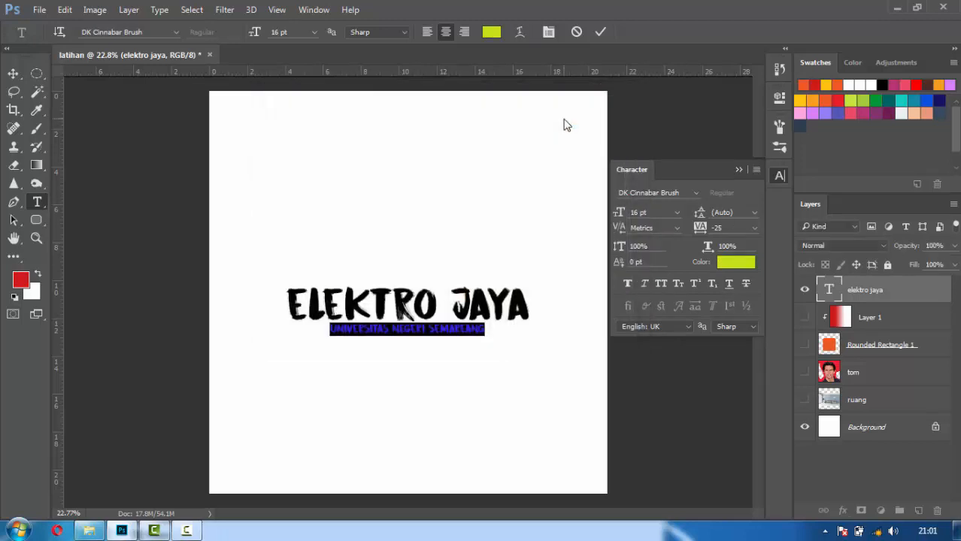
pyautogui.click(754, 228)
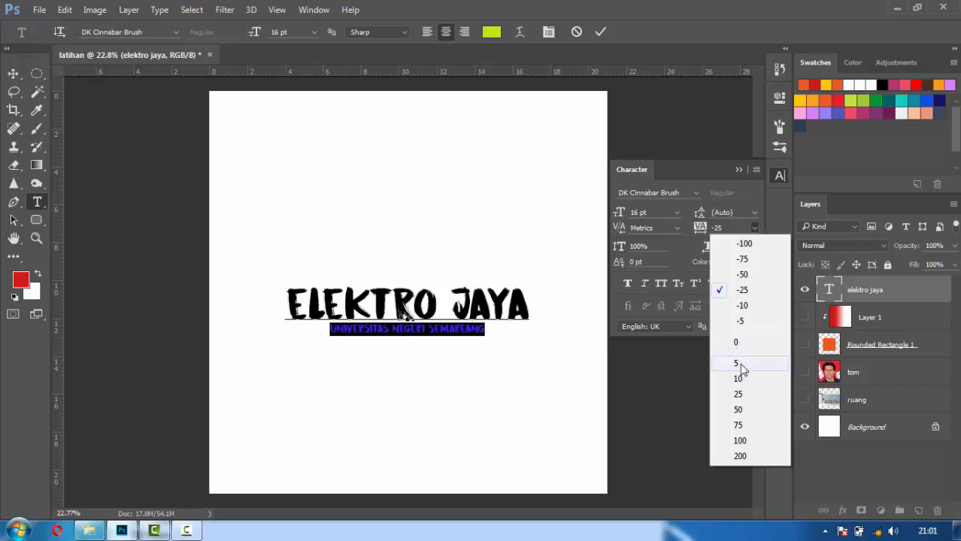
pyautogui.click(747, 410)
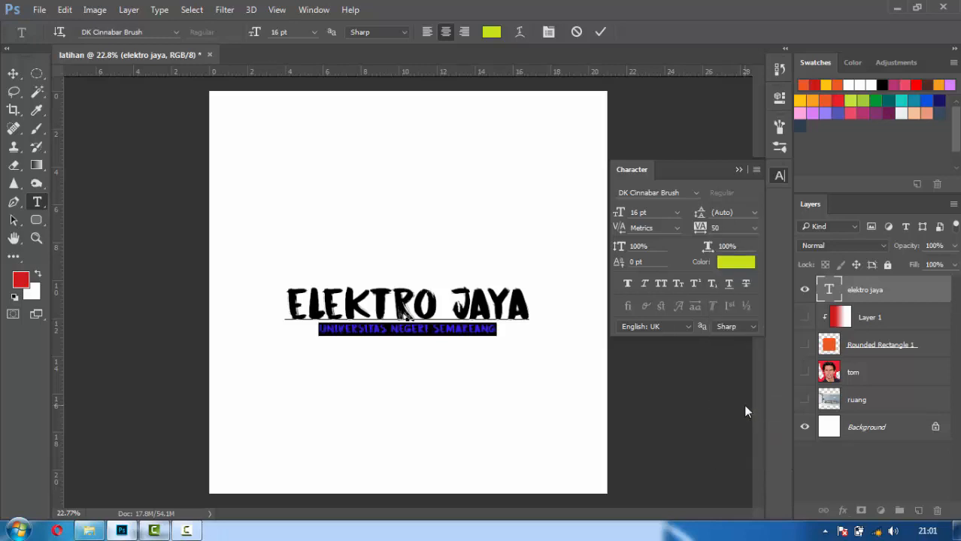
# Apply faux bold to the selected second text line.
pyautogui.click(628, 283)
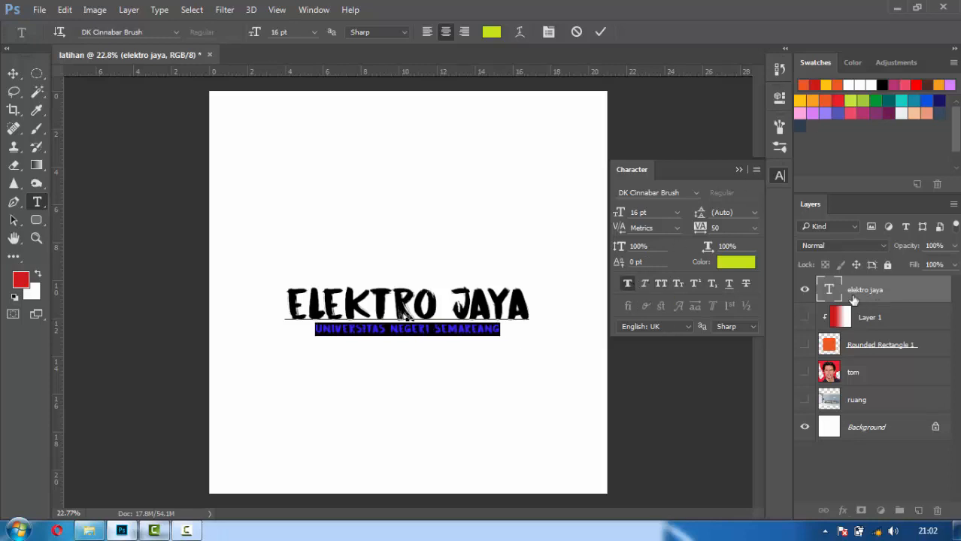
# Try leading values of 16 pt and 48 pt on the second text line and return it to Auto.
pyautogui.click(750, 211)
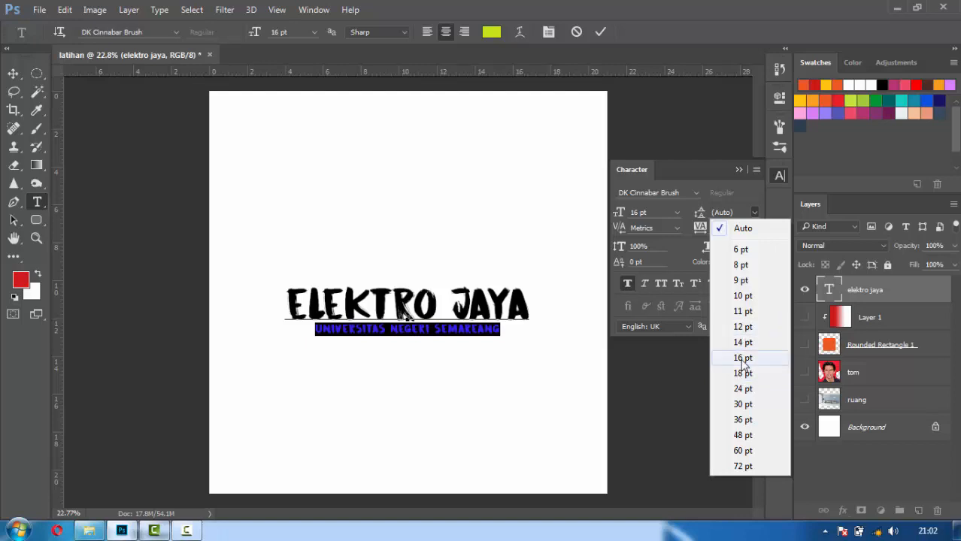
pyautogui.click(742, 359)
pyautogui.click(749, 217)
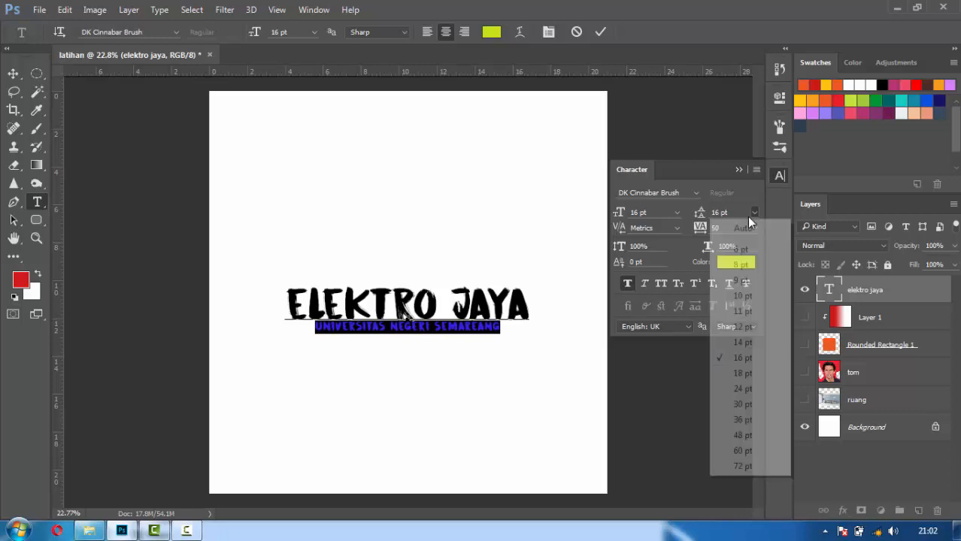
pyautogui.click(749, 435)
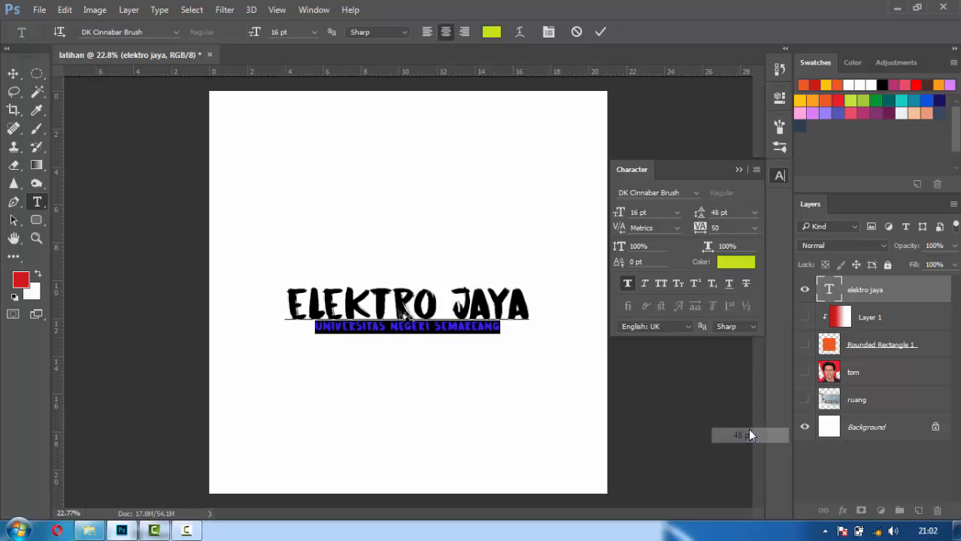
pyautogui.click(754, 213)
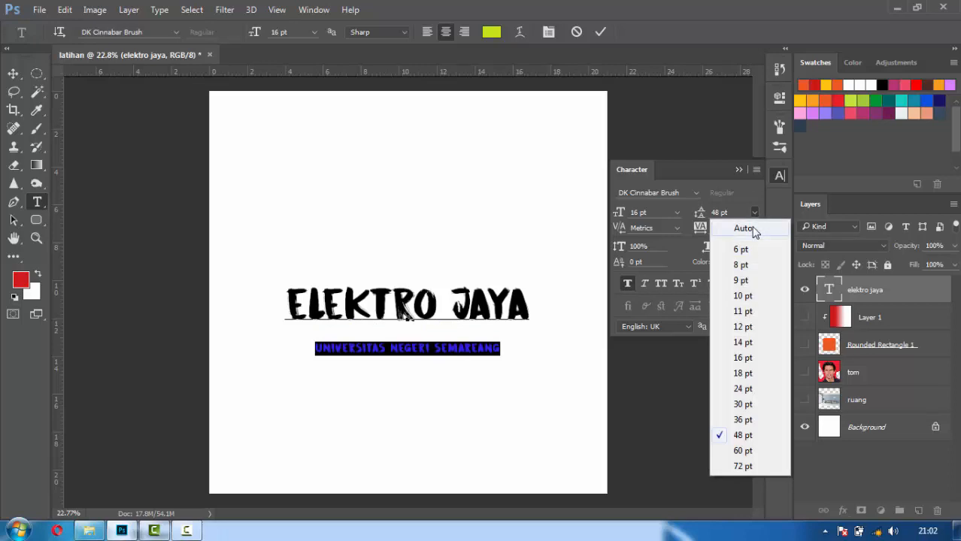
pyautogui.click(752, 229)
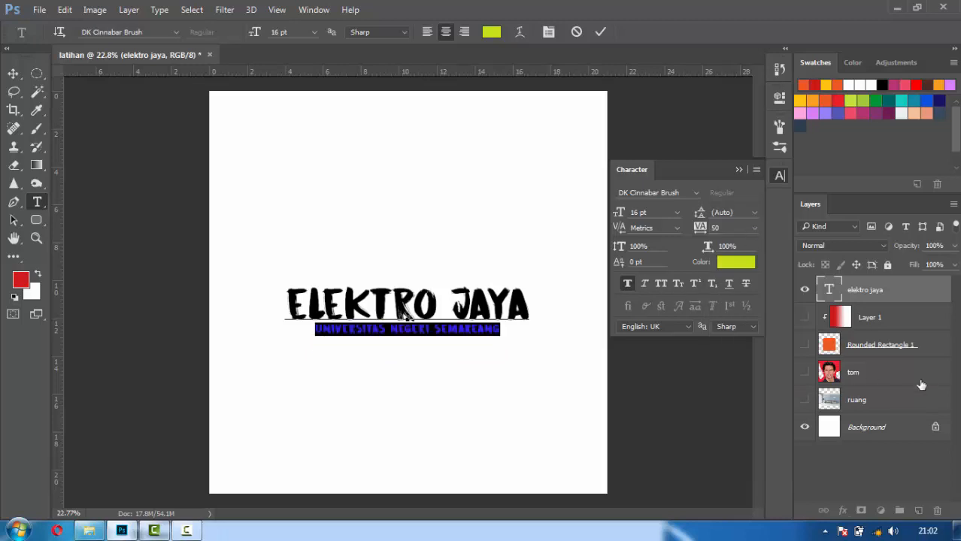
# Correct the second text line to read "UNIVERSITAS NEGERI SEMARANG" and add a new empty layer above the text layer.
pyautogui.click(907, 300)
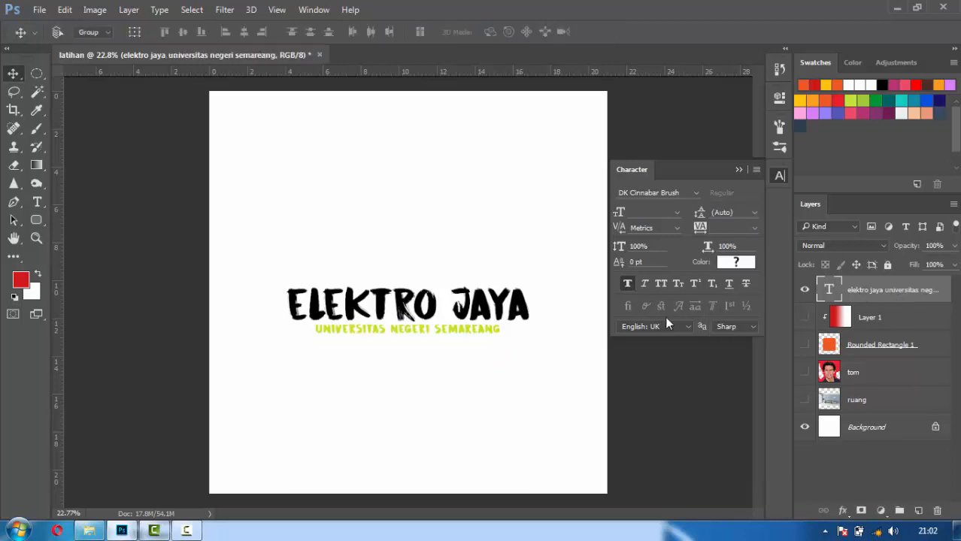
pyautogui.doubleClick(828, 290)
pyautogui.click(456, 329)
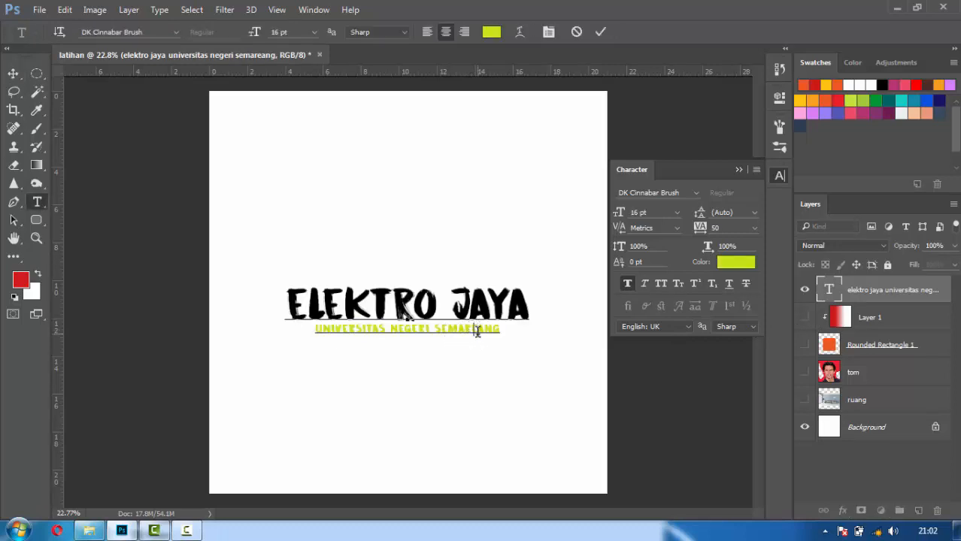
pyautogui.hotkey('ctrl', 'a')
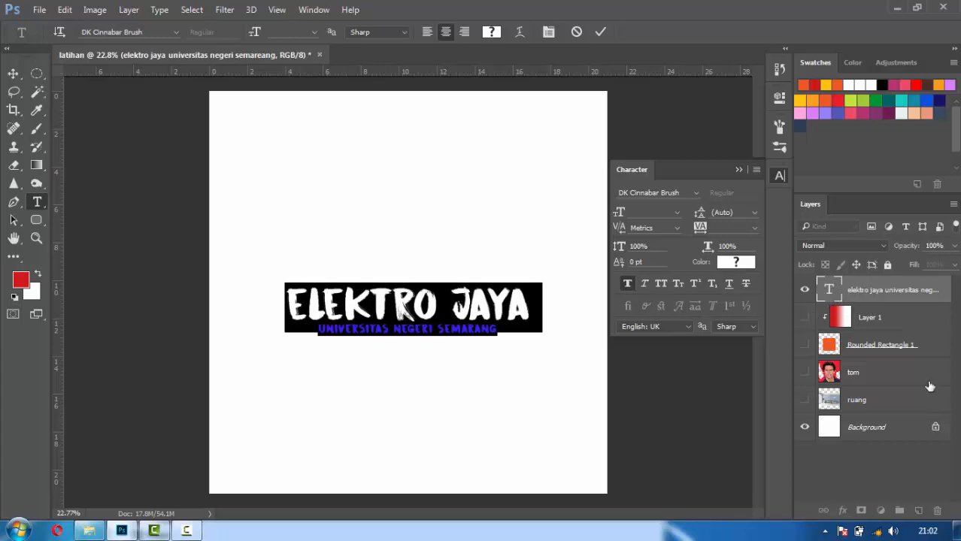
pyautogui.hotkey('ctrl', 'Return')
pyautogui.press('v')
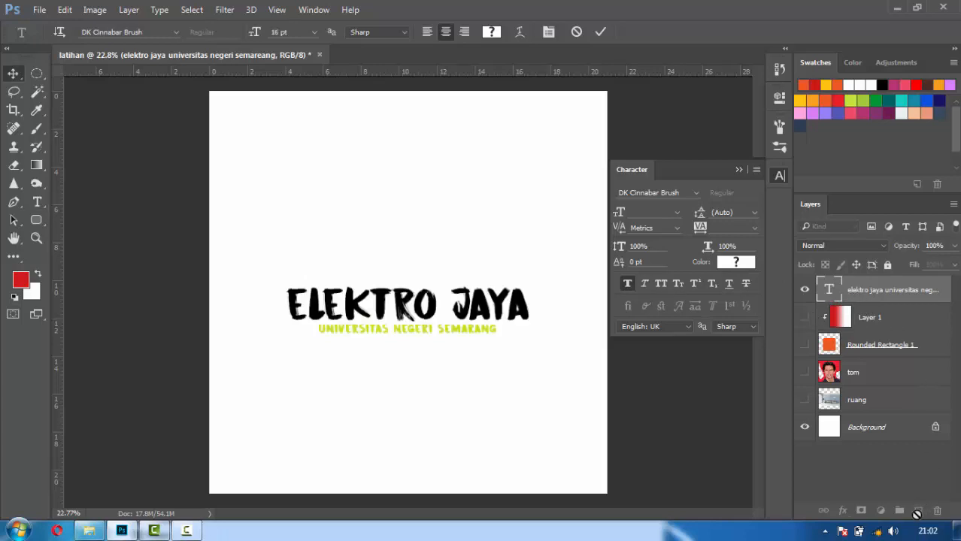
pyautogui.click(920, 512)
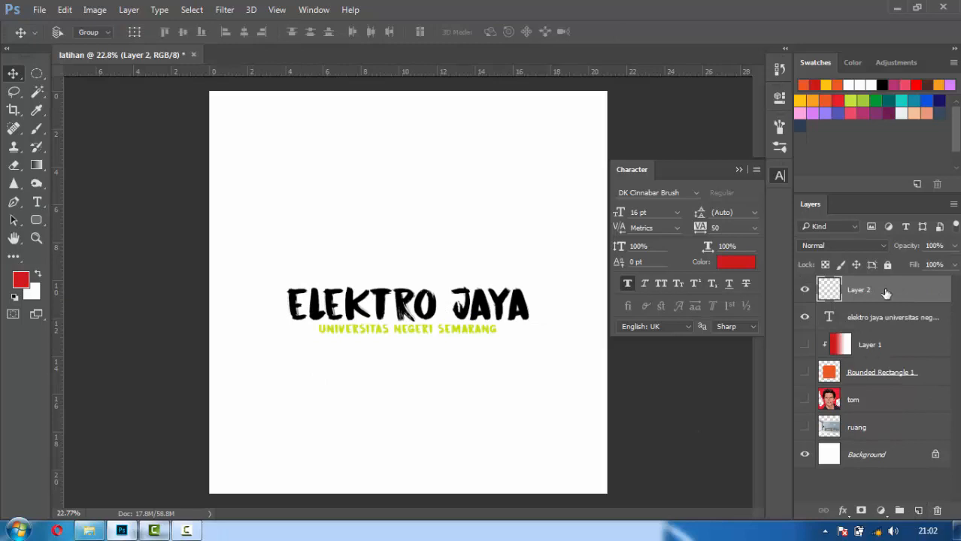
# Examine the two-line text up close and move around the enlarged canvas with the Hand tool.
pyautogui.click(14, 239)
pyautogui.scroll(1, 407, 339)
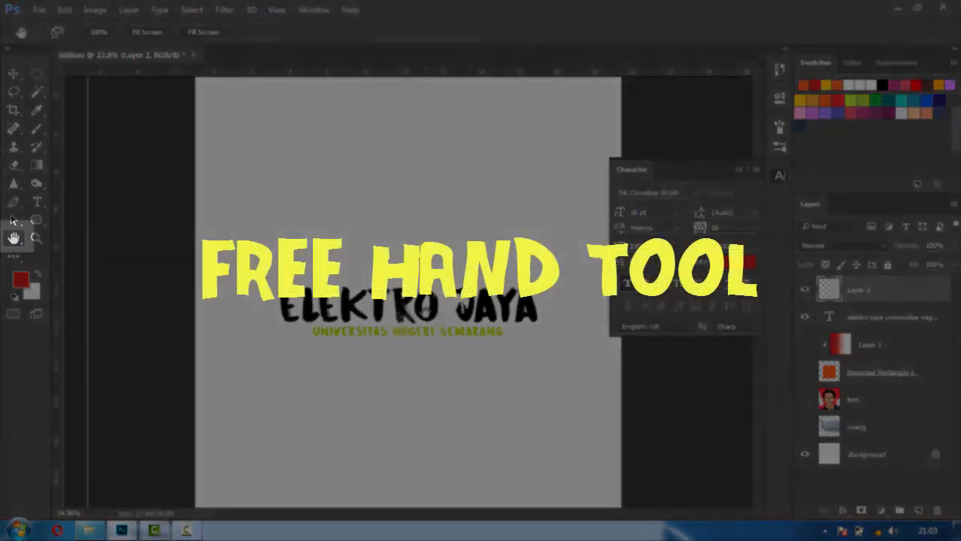
pyautogui.scroll(-1, 407, 330)
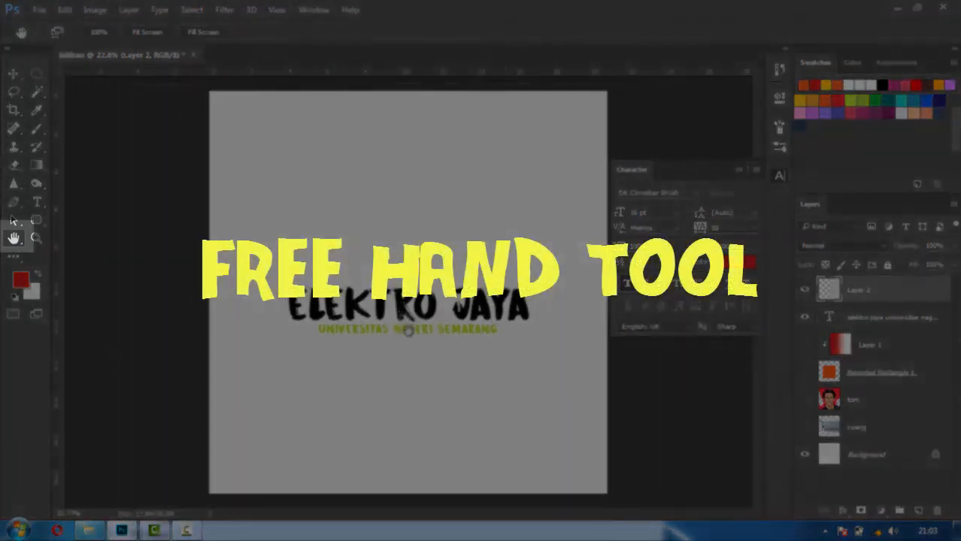
pyautogui.scroll(14, 409, 334)
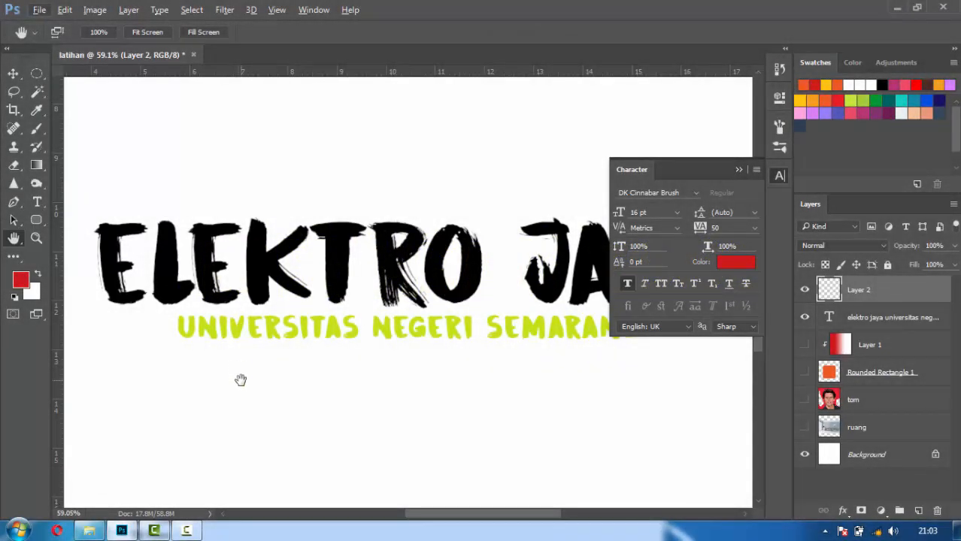
pyautogui.scroll(-5, 182, 300)
pyautogui.moveTo(307, 279); pyautogui.dragTo(340, 304)
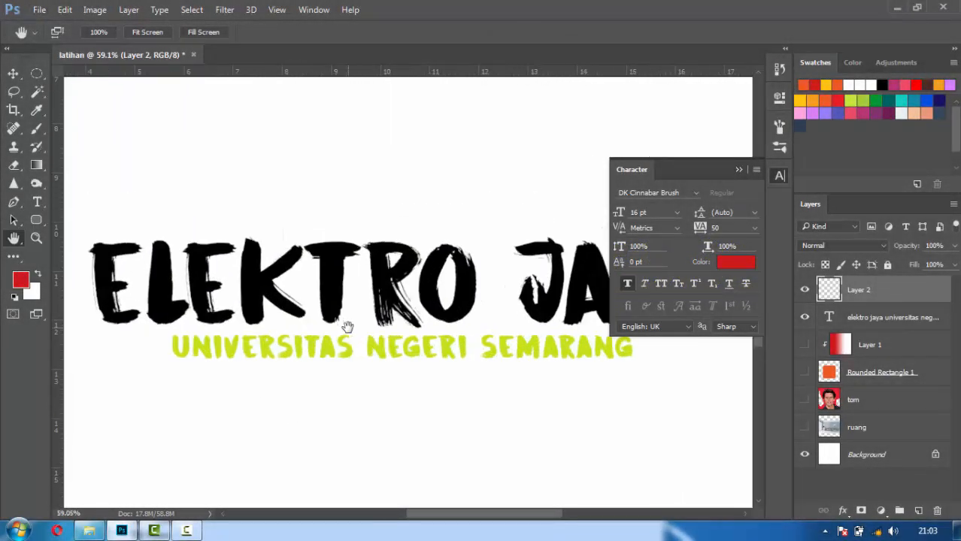
pyautogui.moveTo(368, 408); pyautogui.dragTo(309, 183)
pyautogui.moveTo(350, 248); pyautogui.dragTo(470, 486)
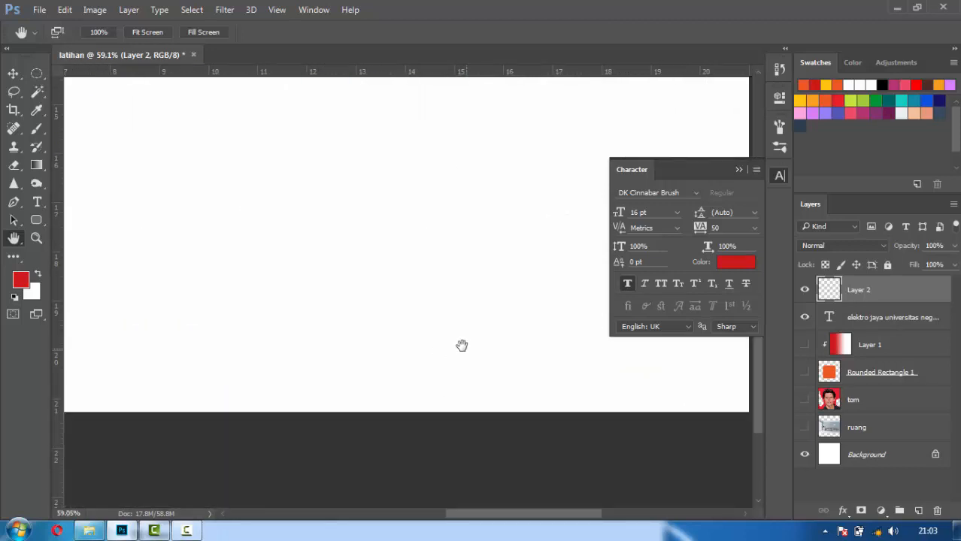
pyautogui.moveTo(461, 344); pyautogui.dragTo(425, 339)
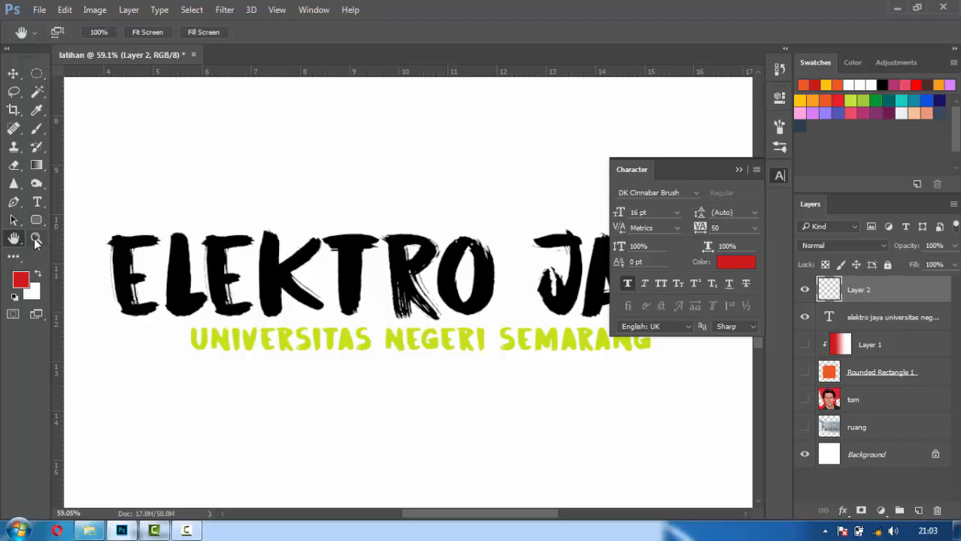
# Hide the text layer and draw a horizontal line about 1095 px long across the canvas's middle with the Pen tool.
pyautogui.click(14, 201)
pyautogui.click(805, 317)
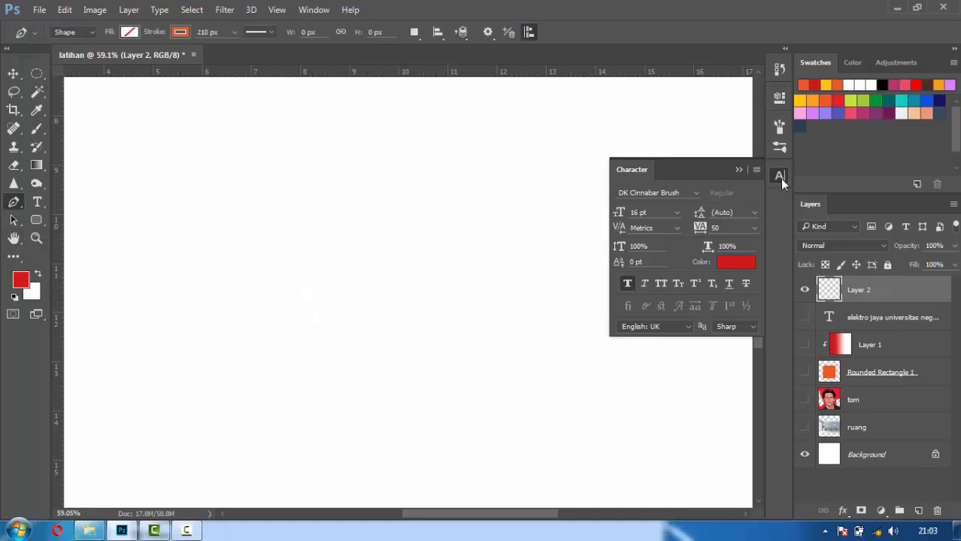
pyautogui.click(738, 171)
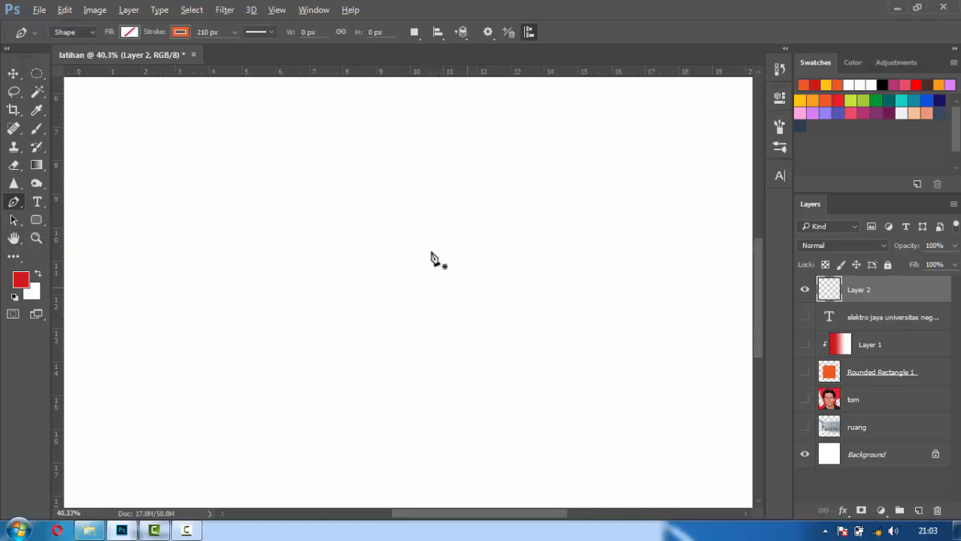
pyautogui.keyDown('alt'); pyautogui.scroll(-2, 431, 258); pyautogui.keyUp('alt')
pyautogui.keyDown('alt'); pyautogui.scroll(-1, 433, 259); pyautogui.keyUp('alt')
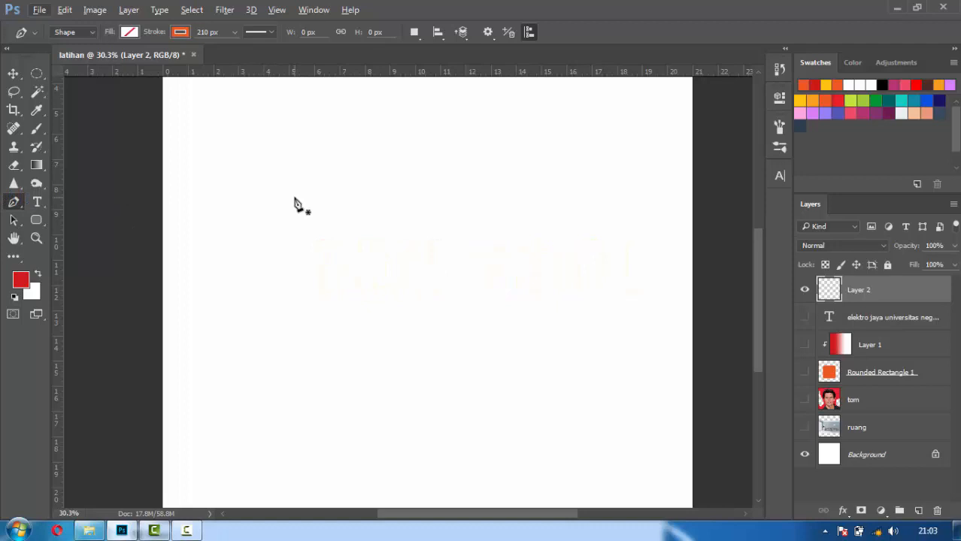
pyautogui.click(305, 286)
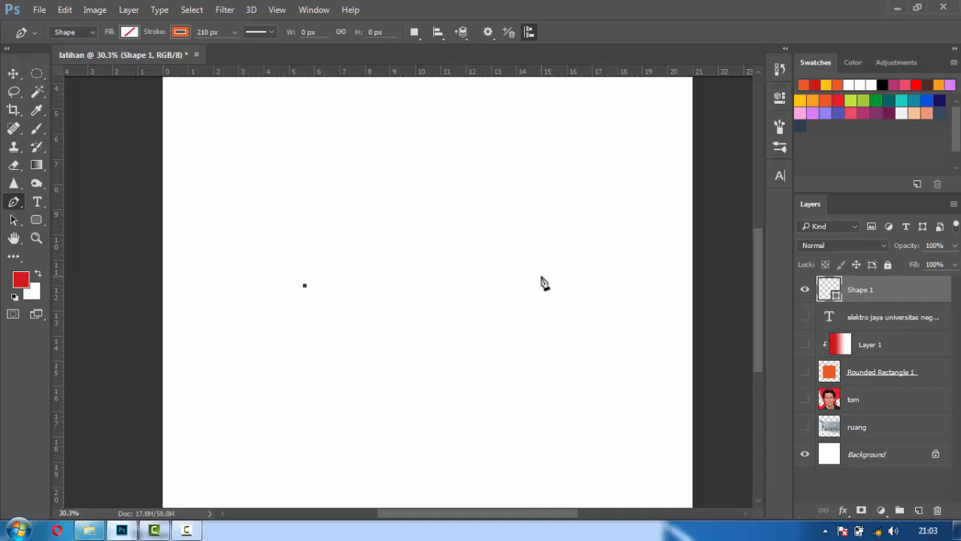
pyautogui.click(538, 287)
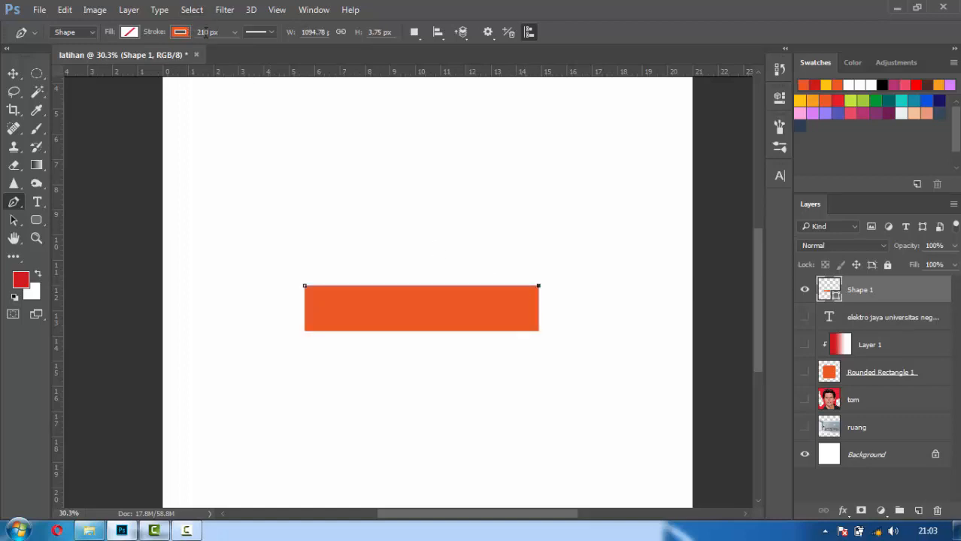
# Set the line's stroke width to about 45.62 px and give it round caps and round corners.
pyautogui.click(234, 33)
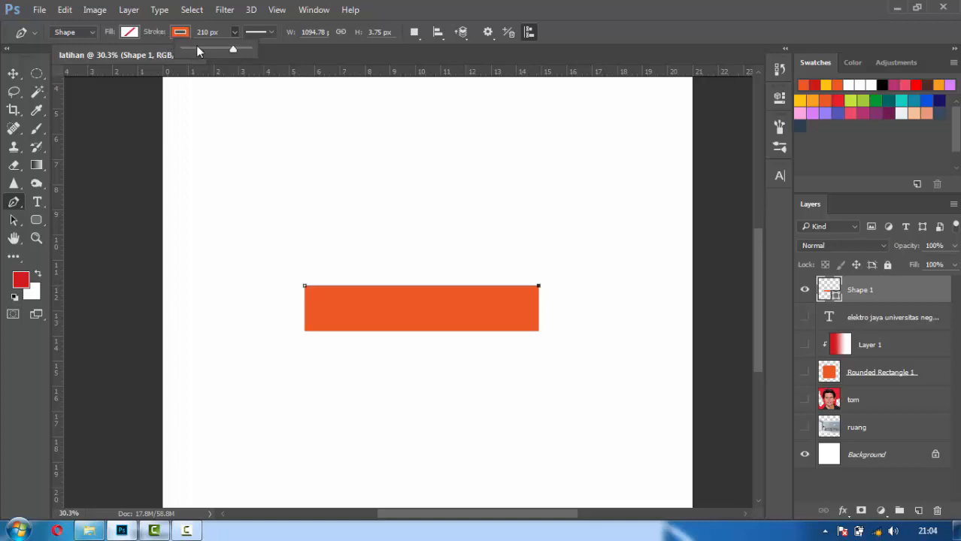
pyautogui.moveTo(206, 48); pyautogui.dragTo(200, 48)
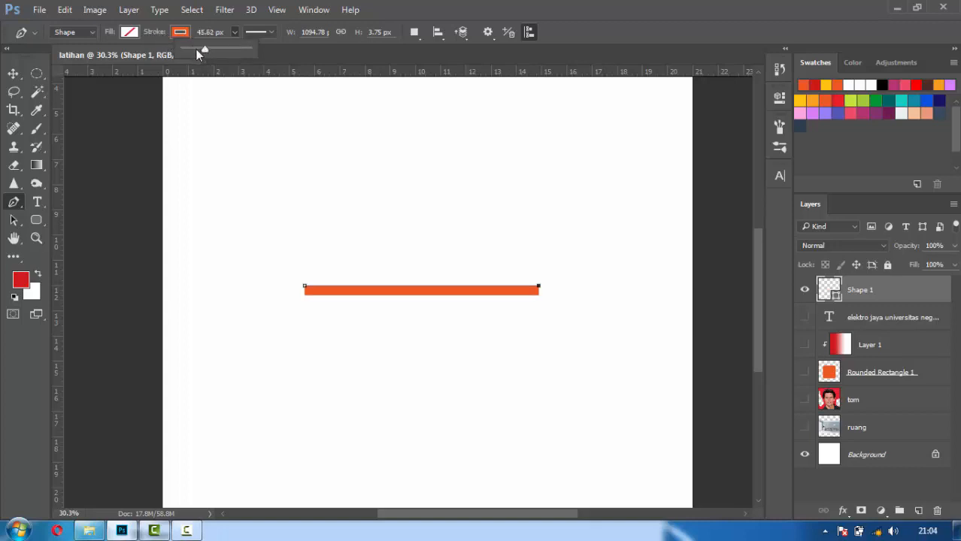
pyautogui.click(263, 33)
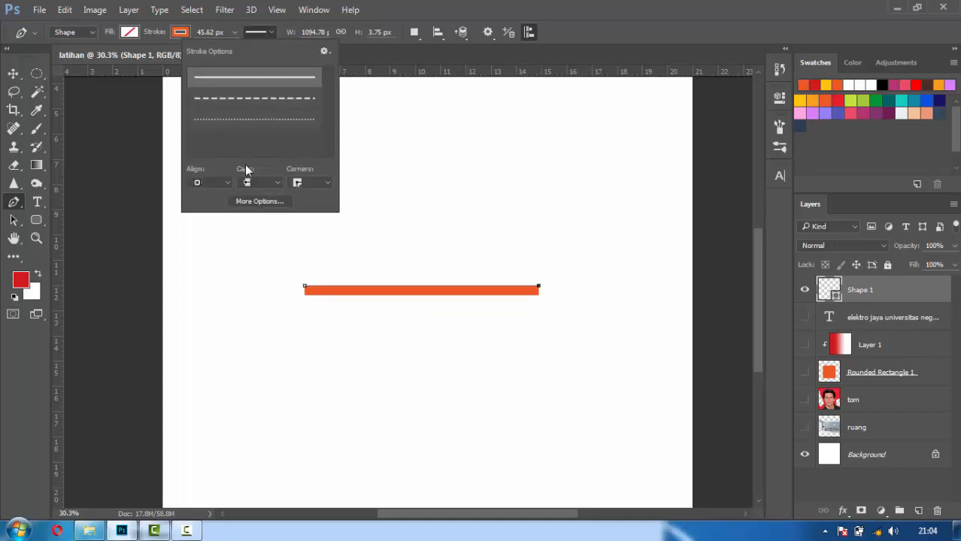
pyautogui.click(257, 182)
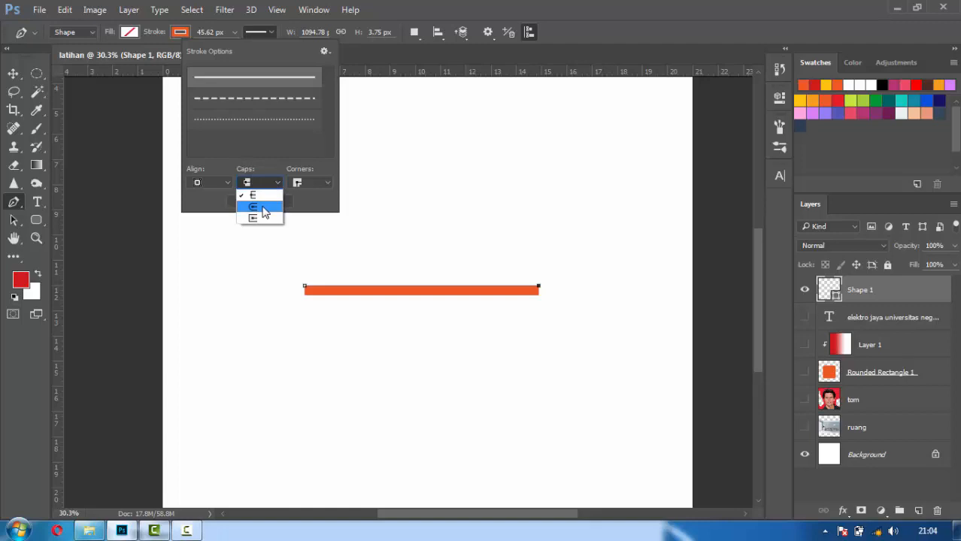
pyautogui.click(264, 208)
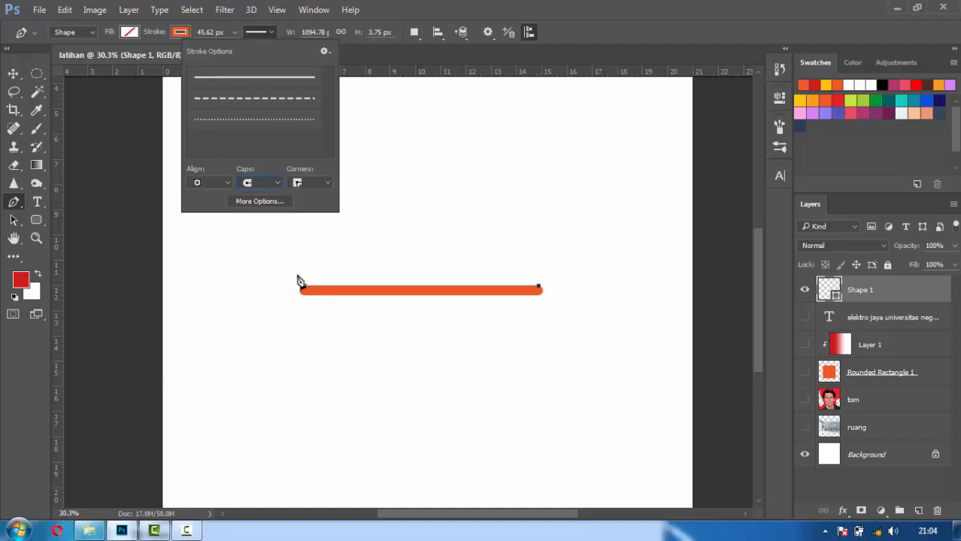
pyautogui.click(301, 184)
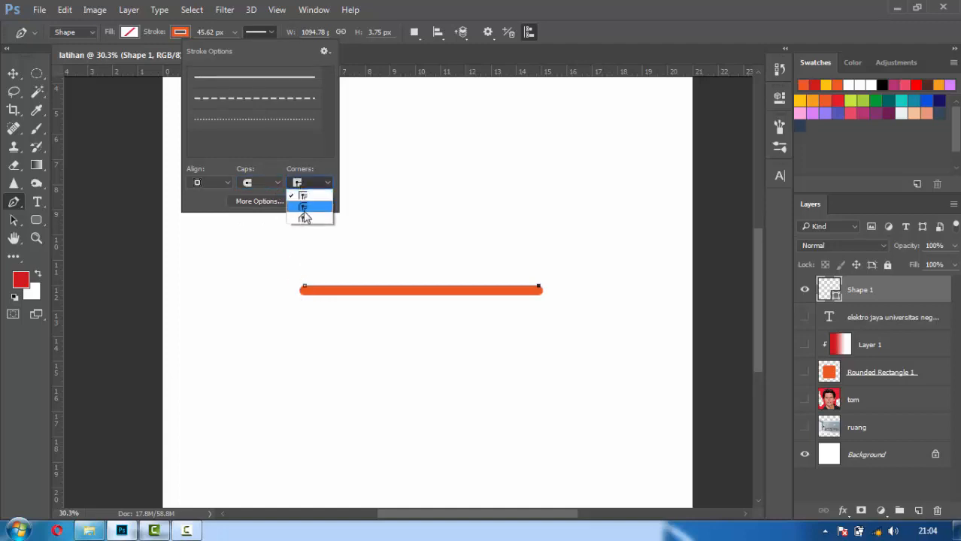
pyautogui.click(305, 218)
pyautogui.click(931, 300)
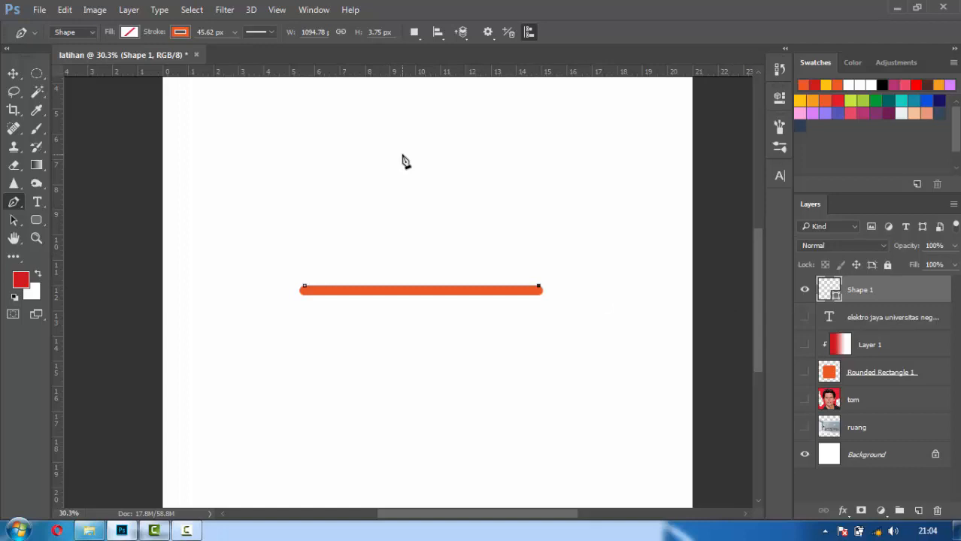
# Extend the path with a curve up to an anchor above the line's middle and bend that anchor's outgoing handle straight down.
pyautogui.moveTo(402, 154)
pyautogui.mouseDown()
pyautogui.moveTo(348, 146)
pyautogui.moveTo(317, 157)
pyautogui.moveTo(290, 146)
pyautogui.moveTo(301, 165)
pyautogui.moveTo(319, 160)
pyautogui.moveTo(272, 152)
pyautogui.moveTo(294, 154)
pyautogui.mouseUp()
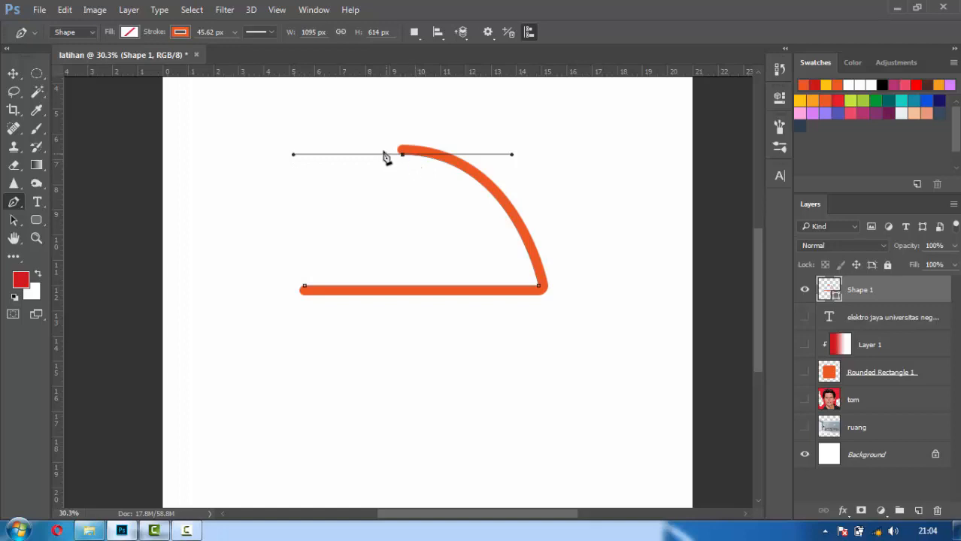
pyautogui.click(413, 424)
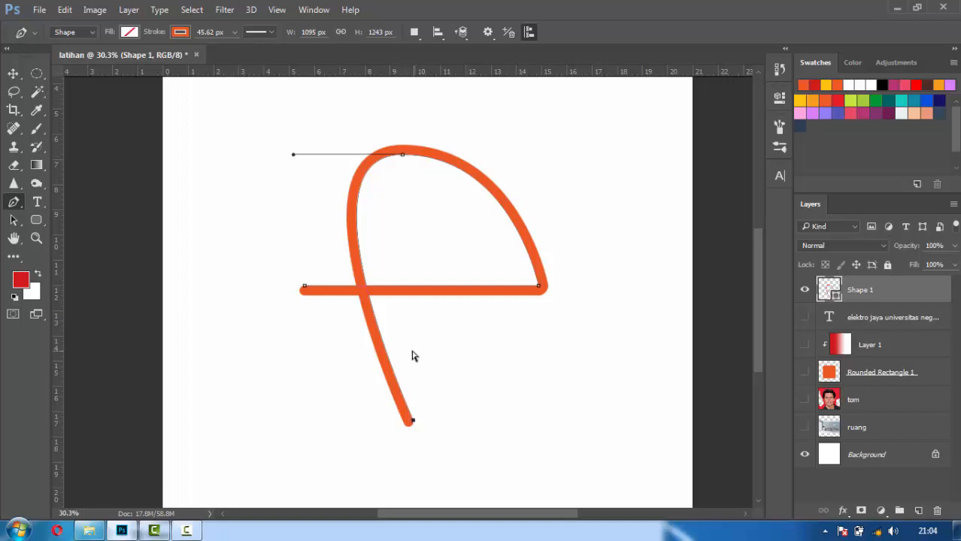
pyautogui.hotkey('ctrl', 'z')
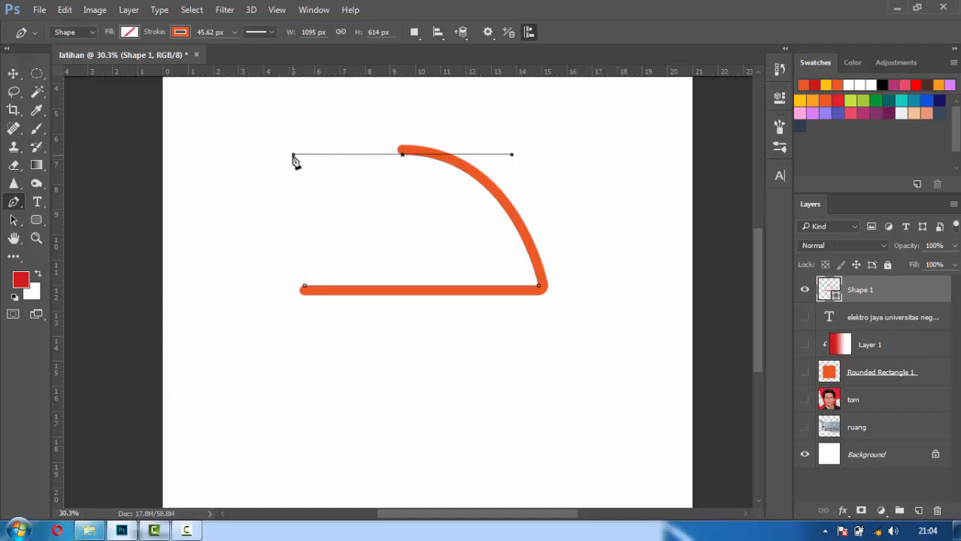
pyautogui.press('alt')
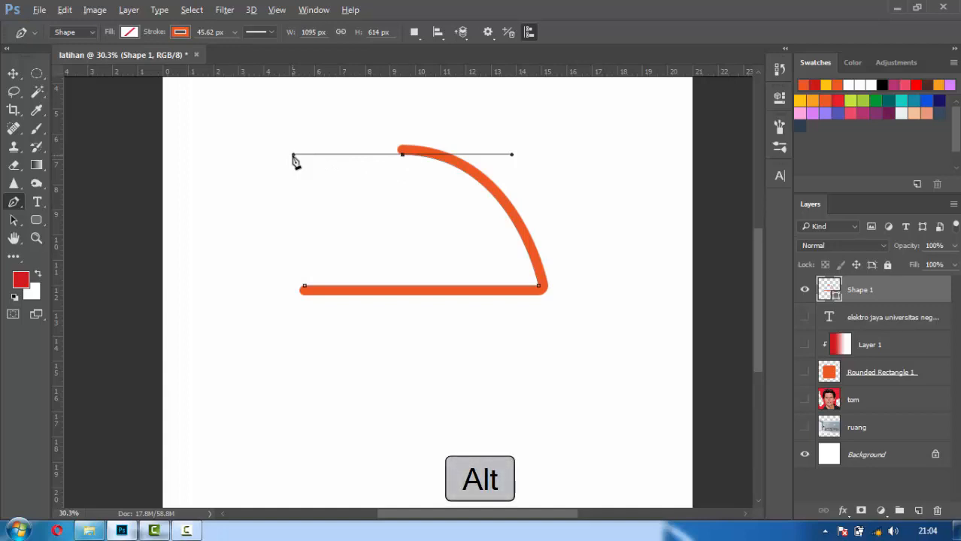
pyautogui.moveTo(294, 158); pyautogui.dragTo(403, 192)
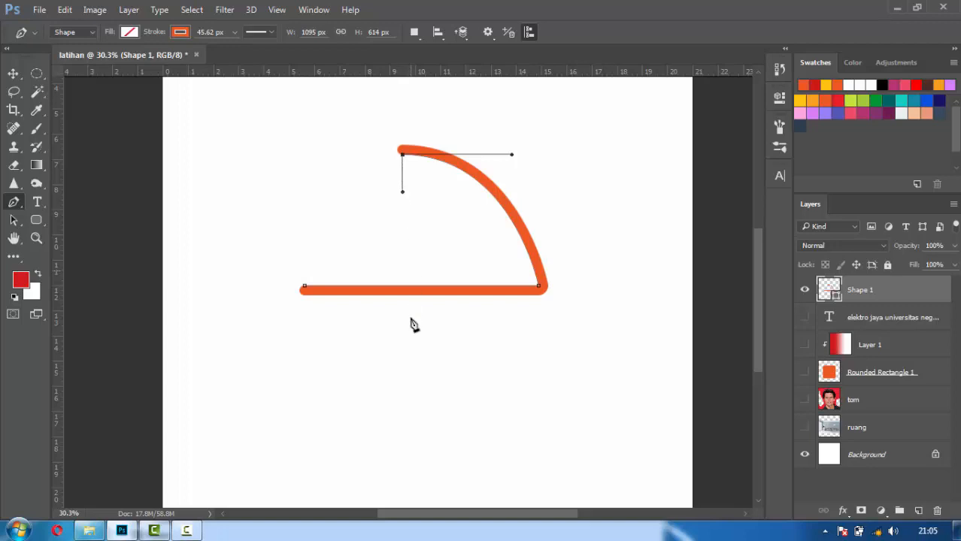
# Continue the path straight down to an anchor below the line and close it with a curve at the starting point.
pyautogui.click(402, 418)
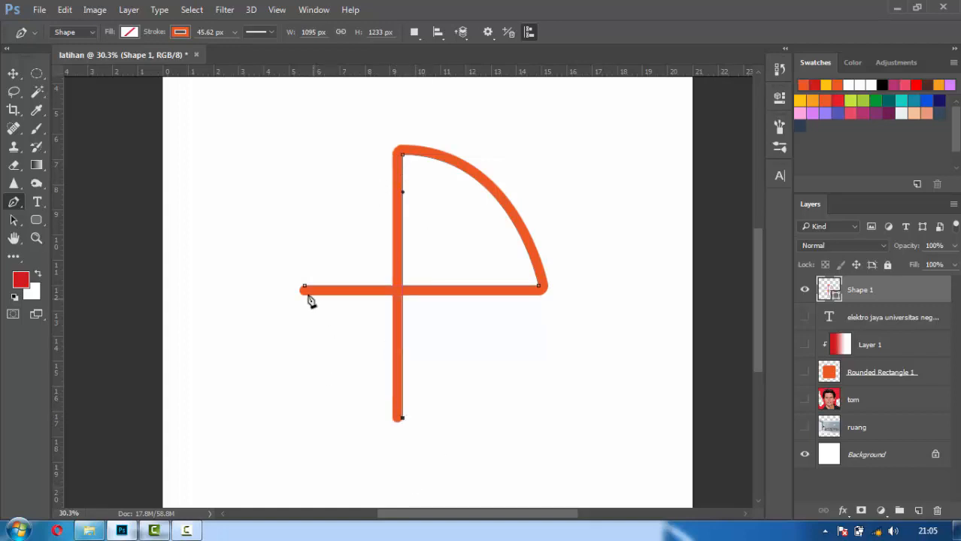
pyautogui.moveTo(307, 285)
pyautogui.mouseDown()
pyautogui.moveTo(296, 180)
pyautogui.moveTo(328, 144)
pyautogui.moveTo(365, 131)
pyautogui.moveTo(371, 142)
pyautogui.mouseUp()
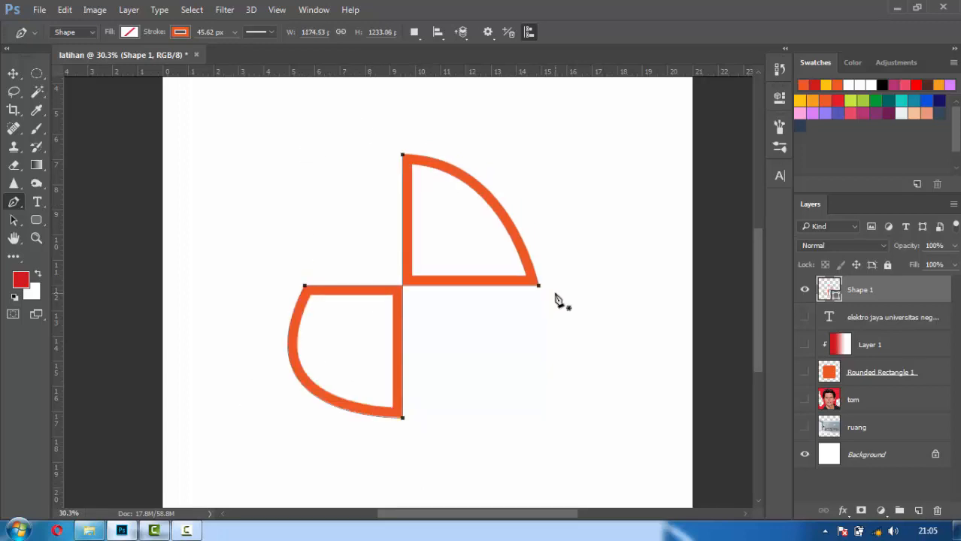